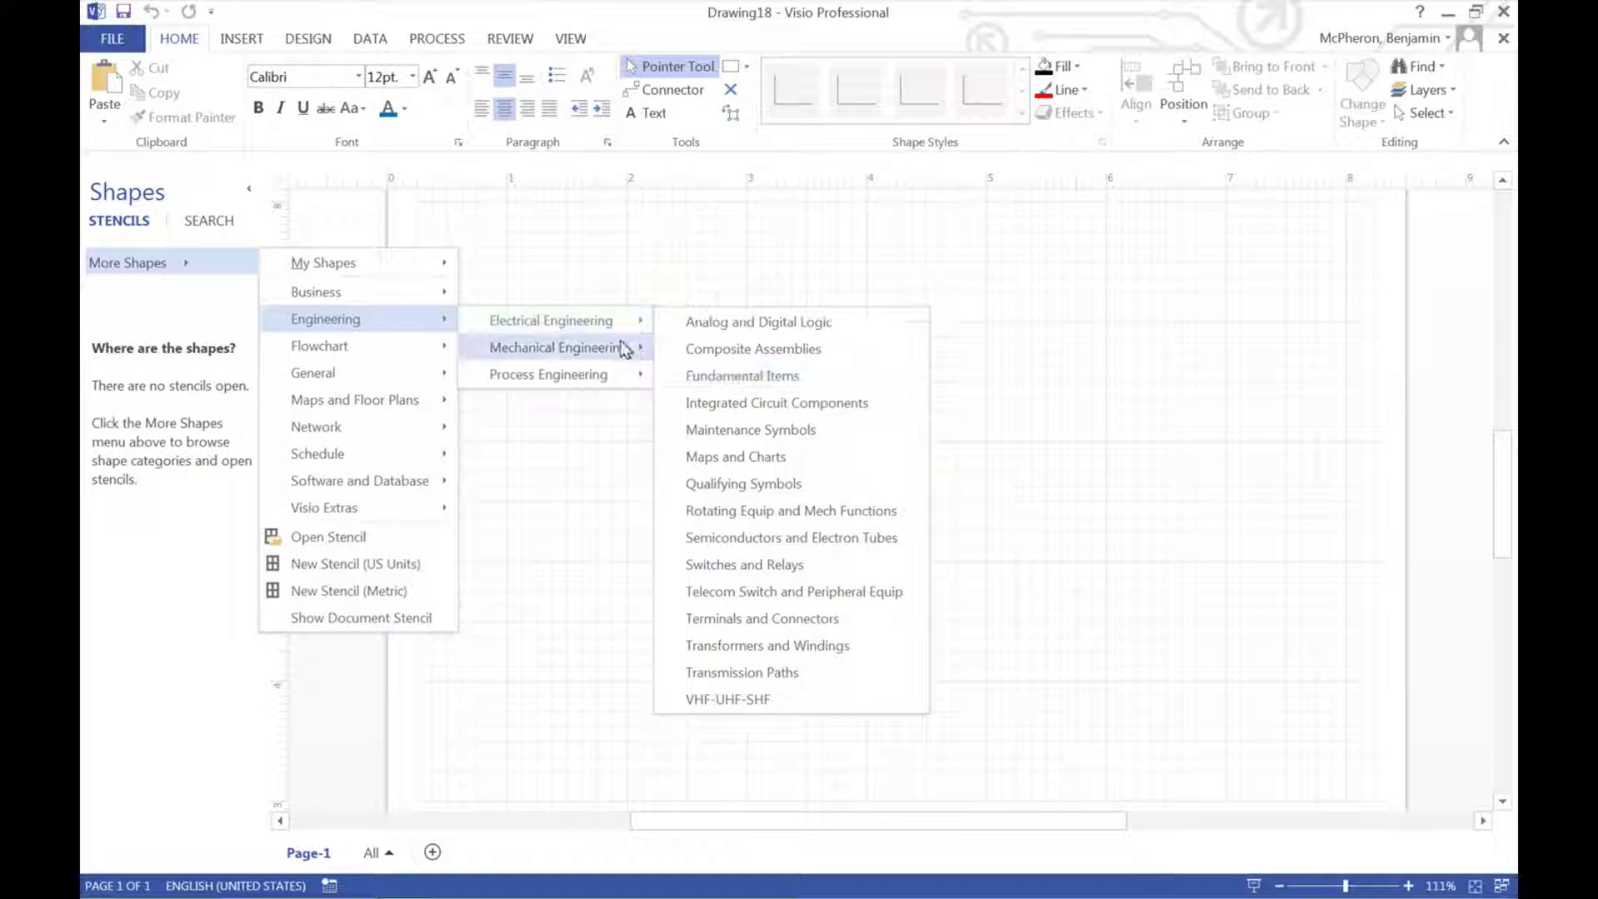
Load the General > Basic Shapes stencil from the More Shapes categories.
mouse_move(624, 347)
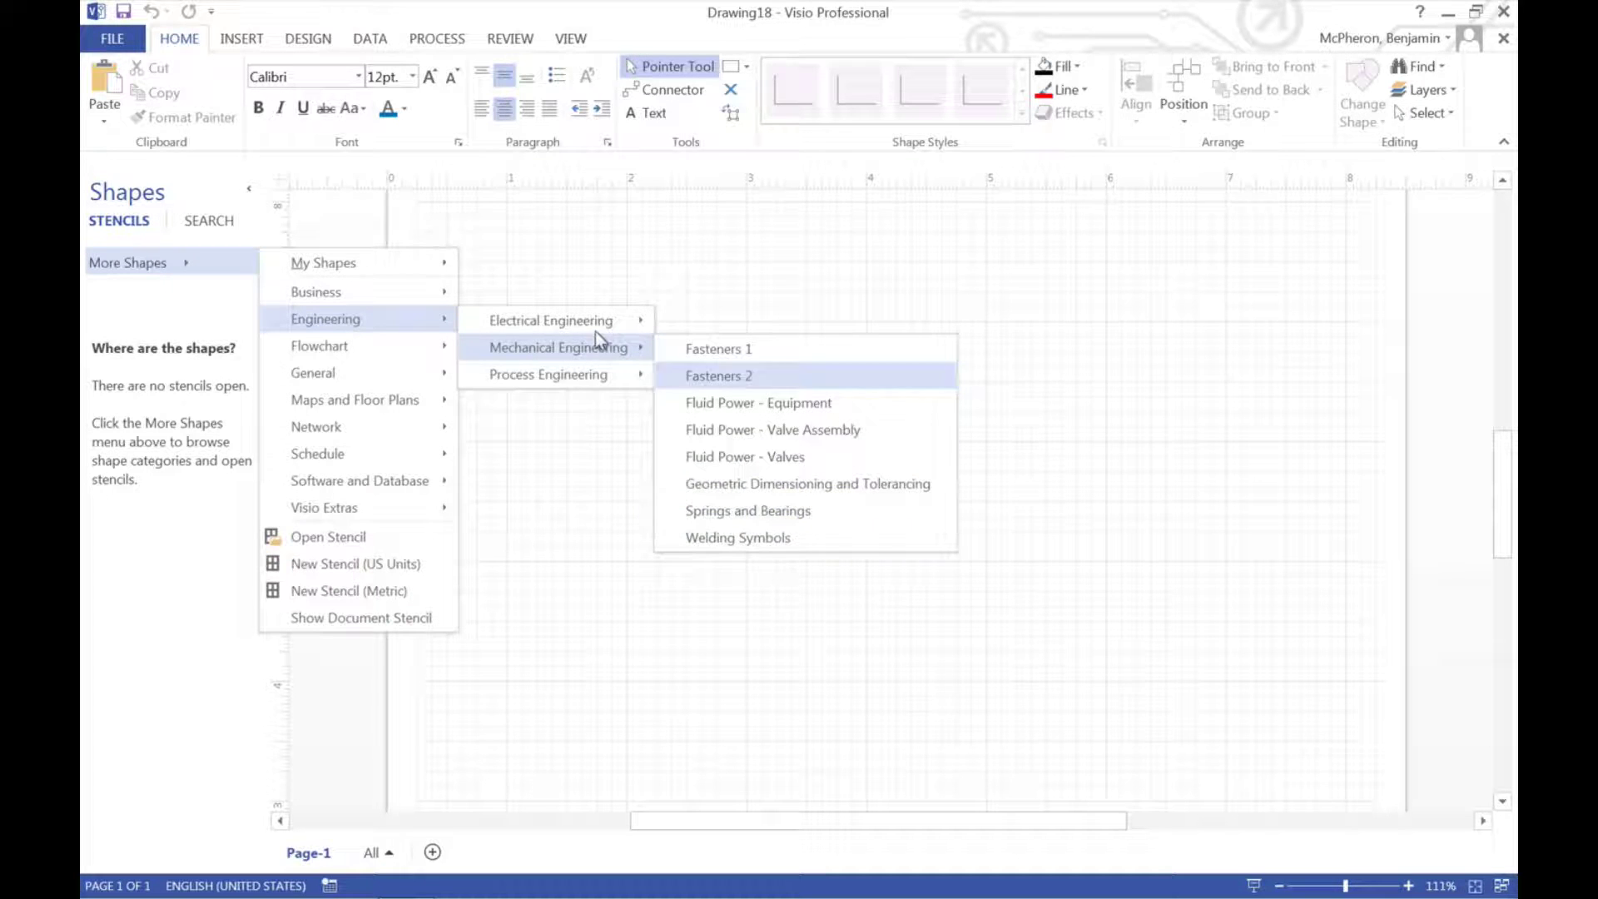
mouse_move(597, 379)
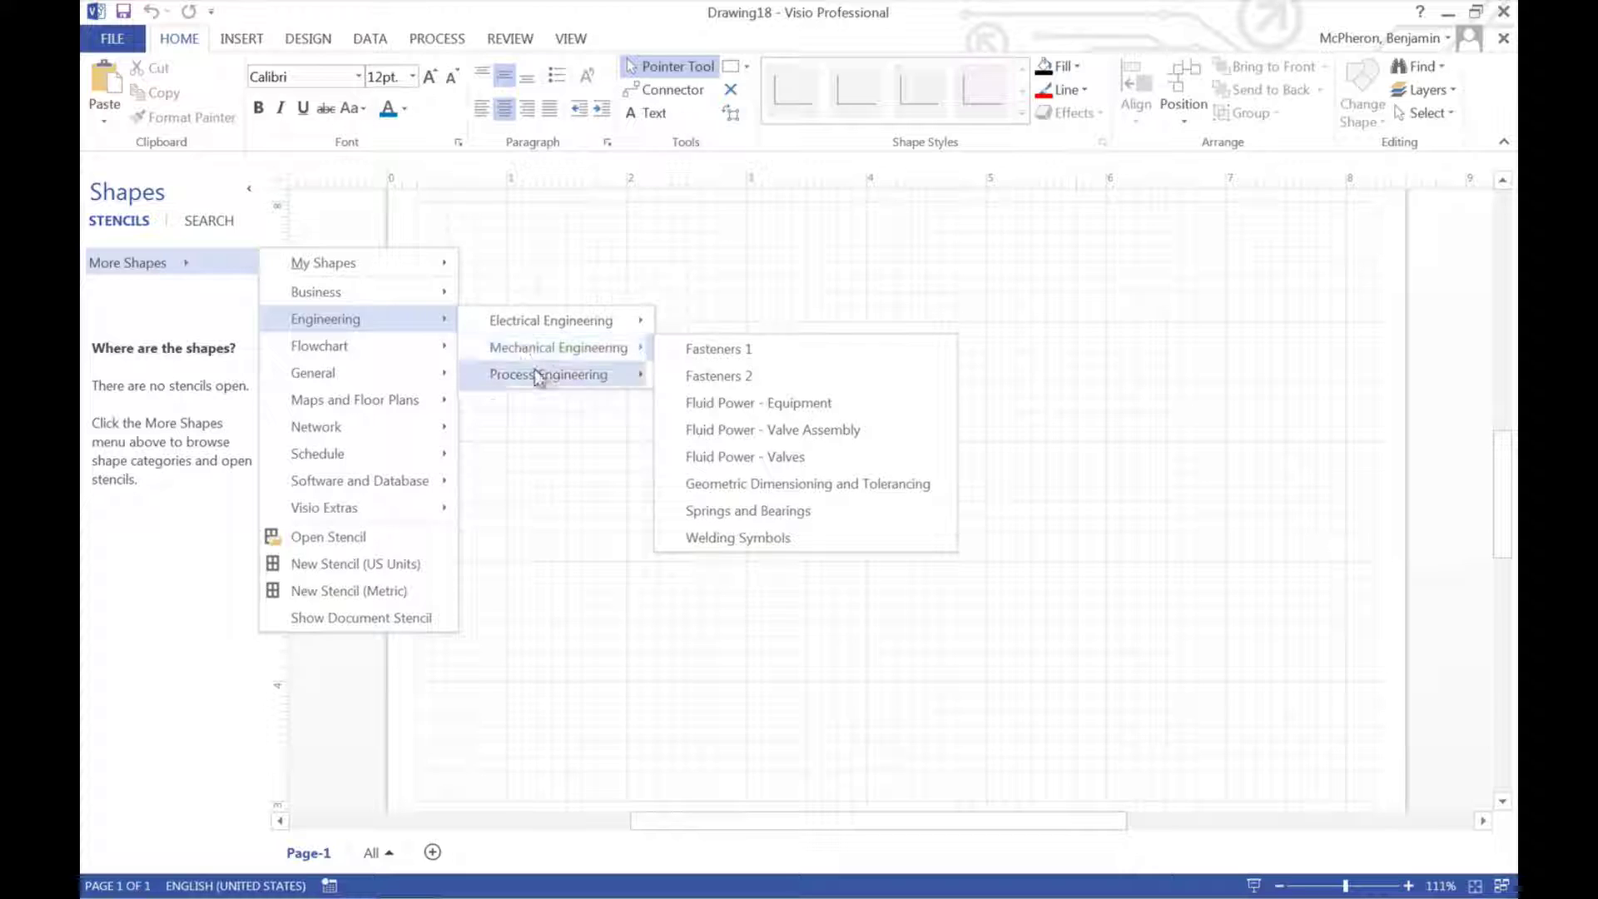
mouse_move(541, 375)
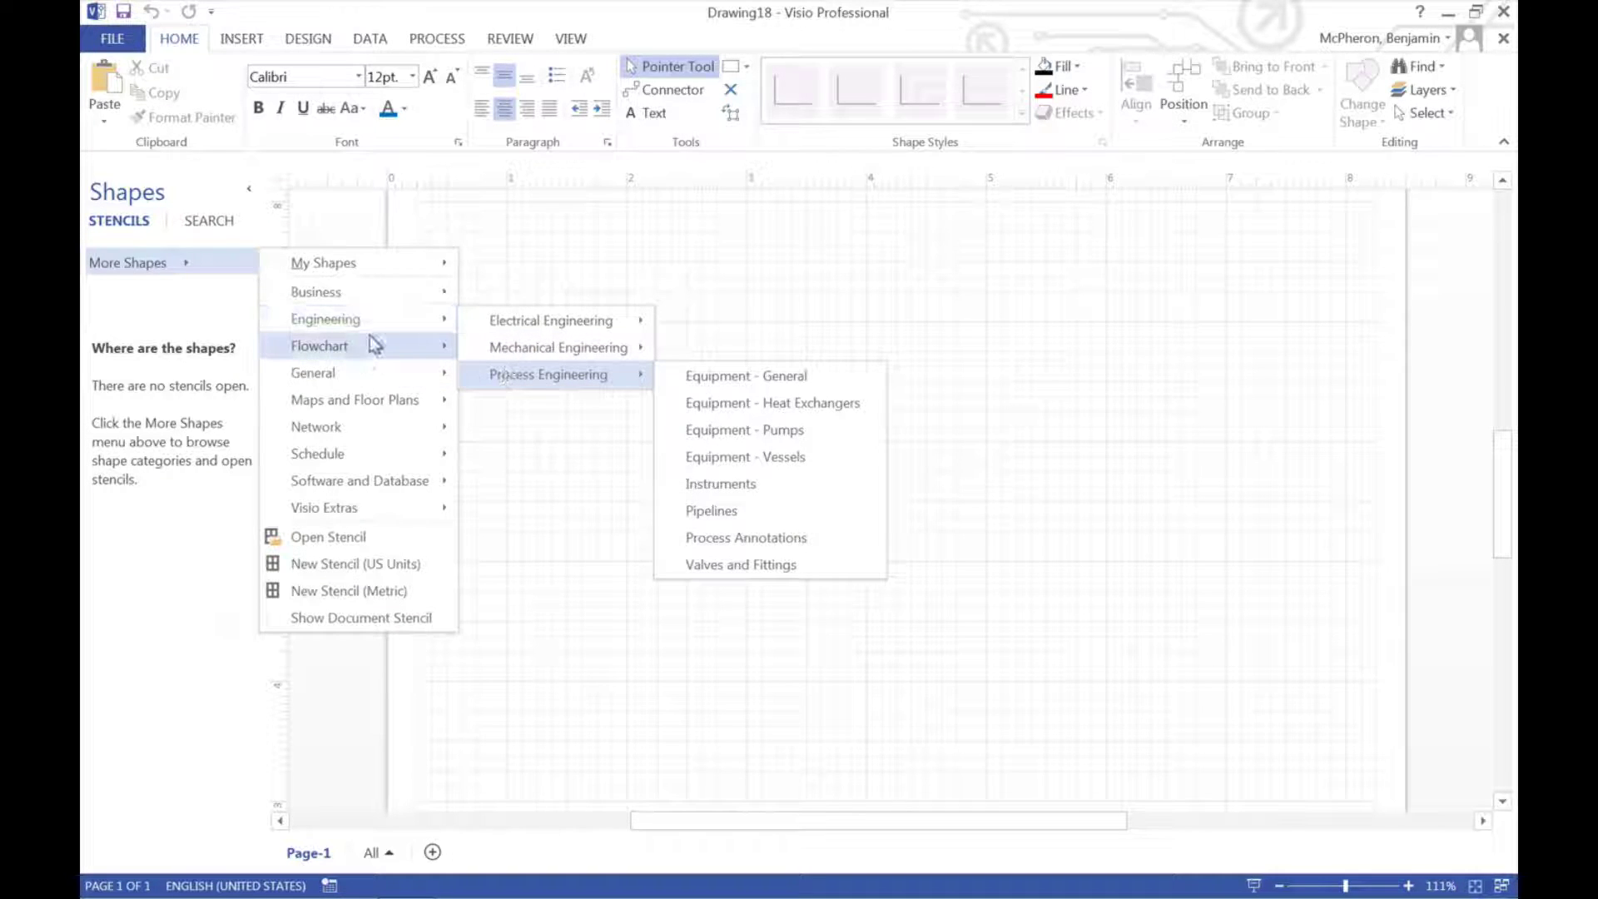
mouse_move(372, 343)
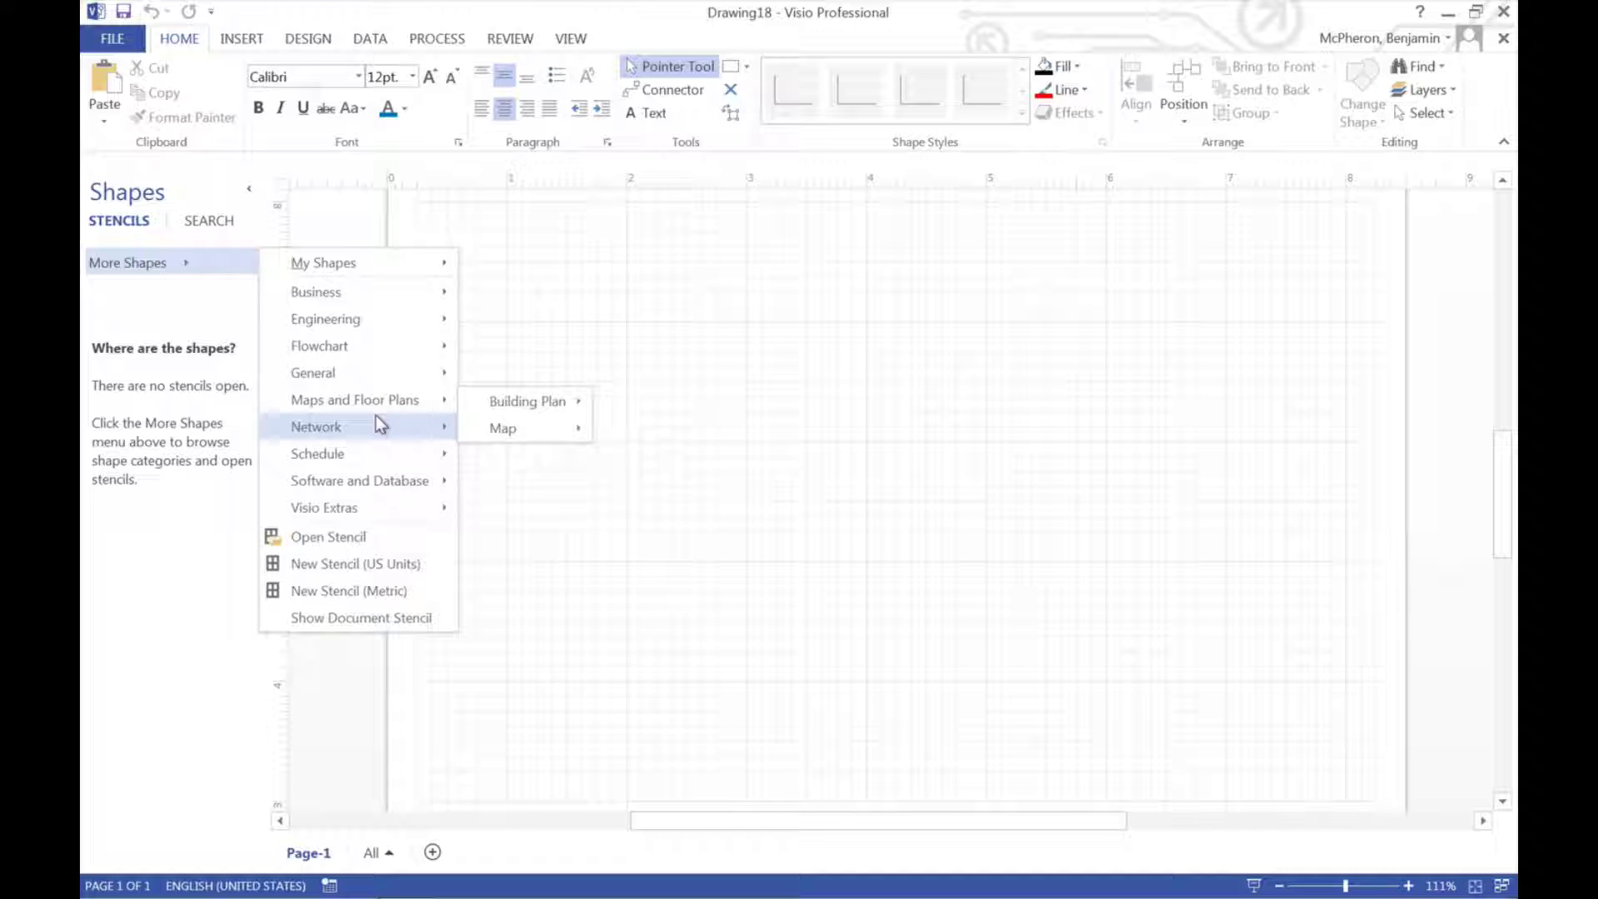
mouse_move(379, 425)
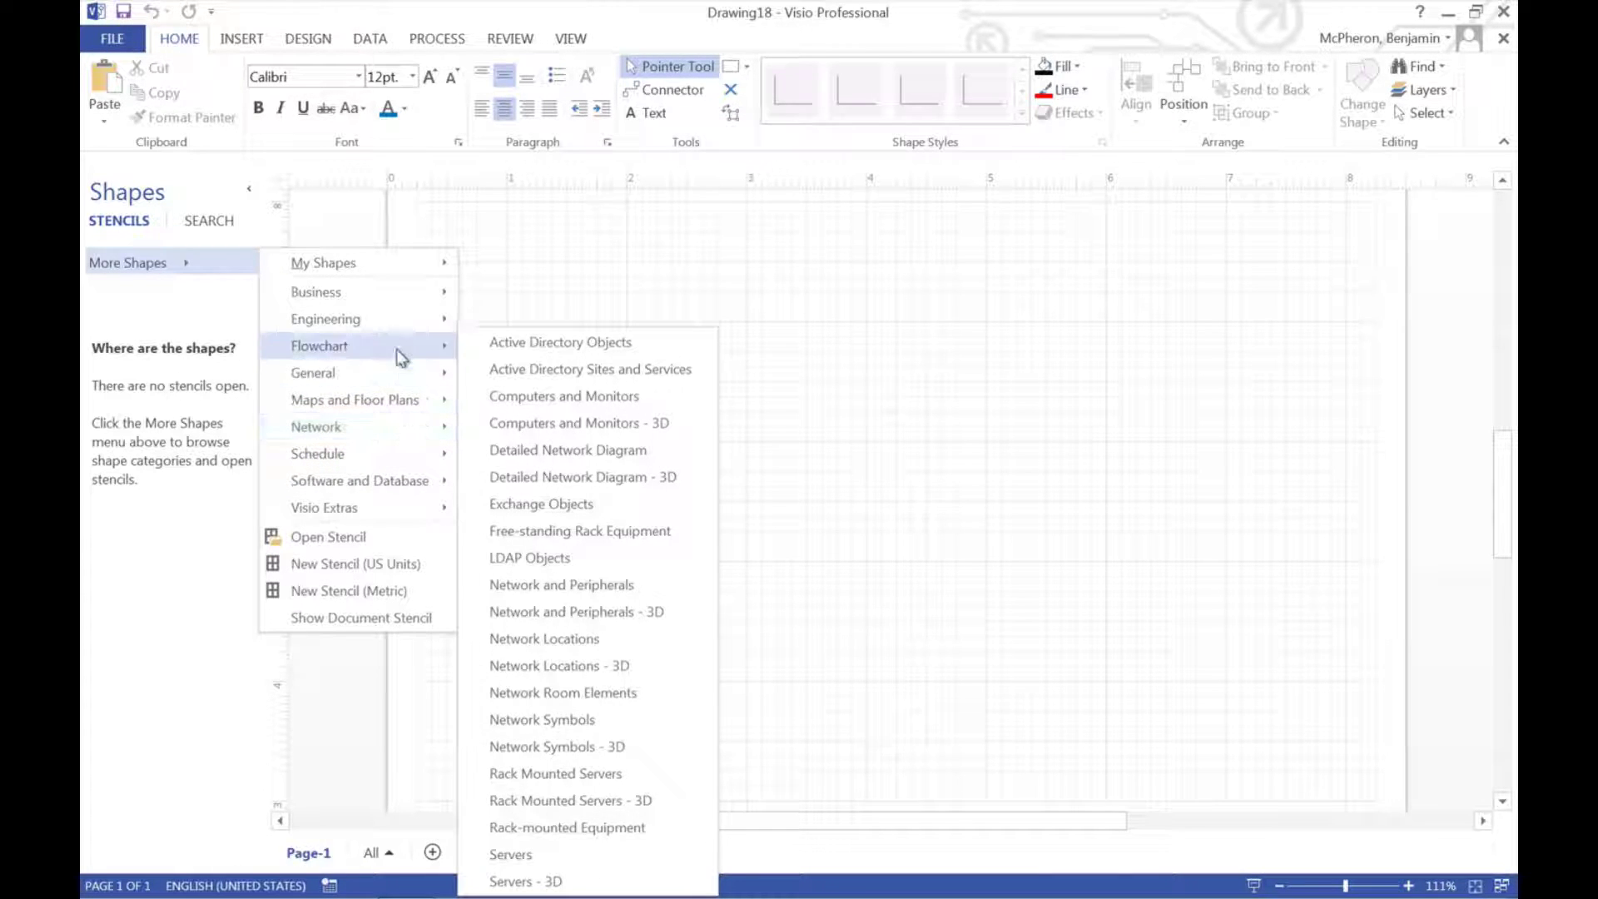
mouse_move(411, 323)
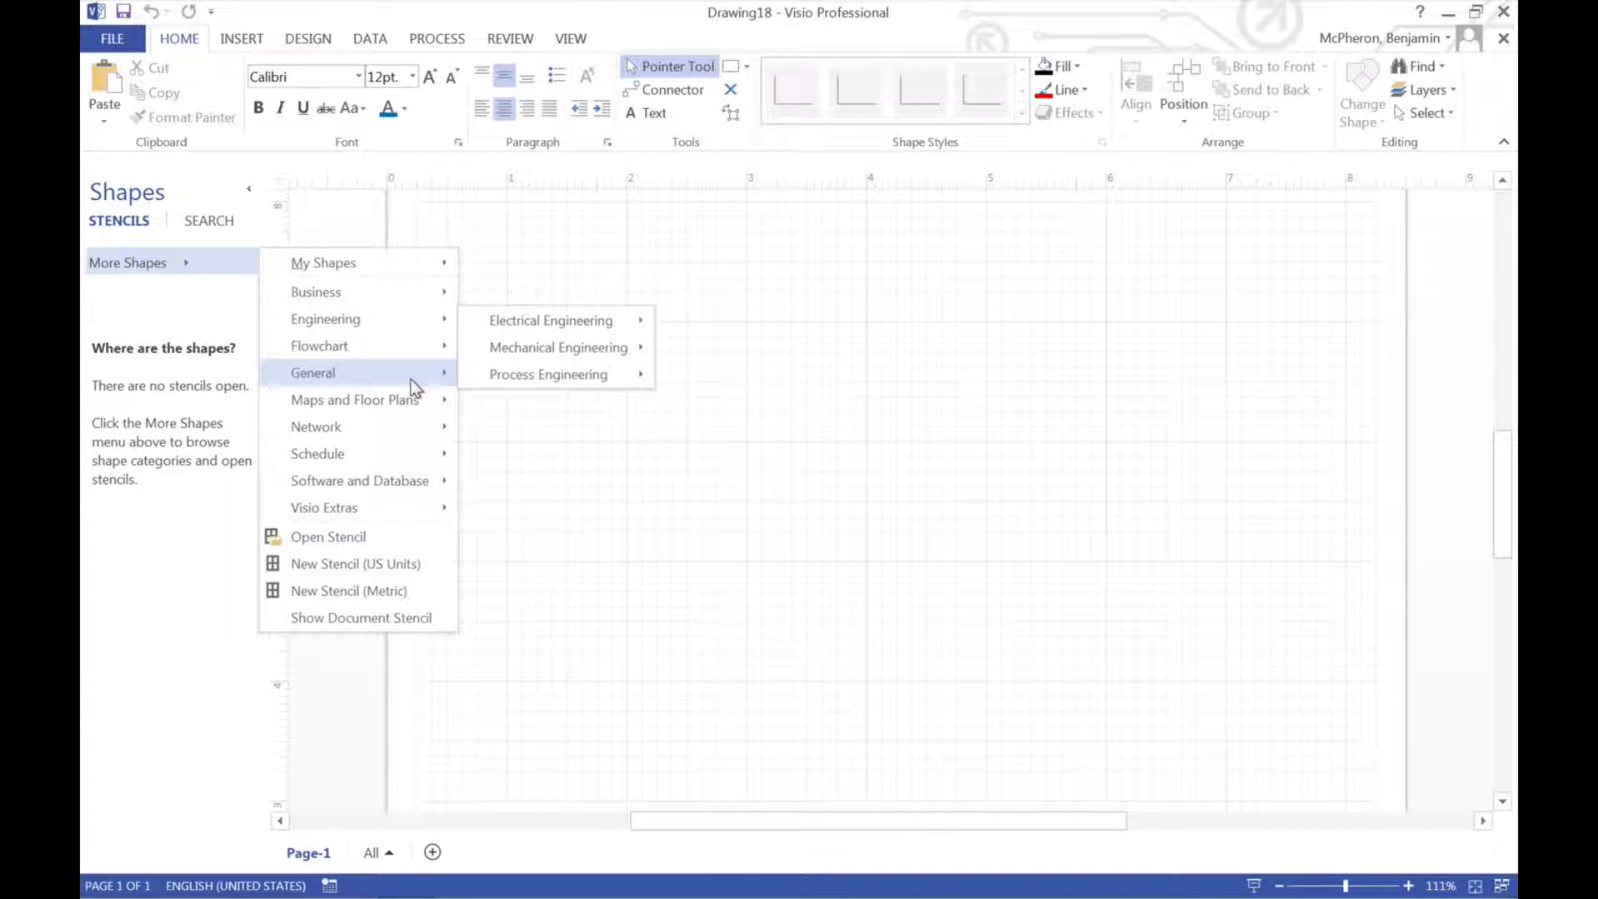
mouse_move(423, 439)
mouse_move(422, 374)
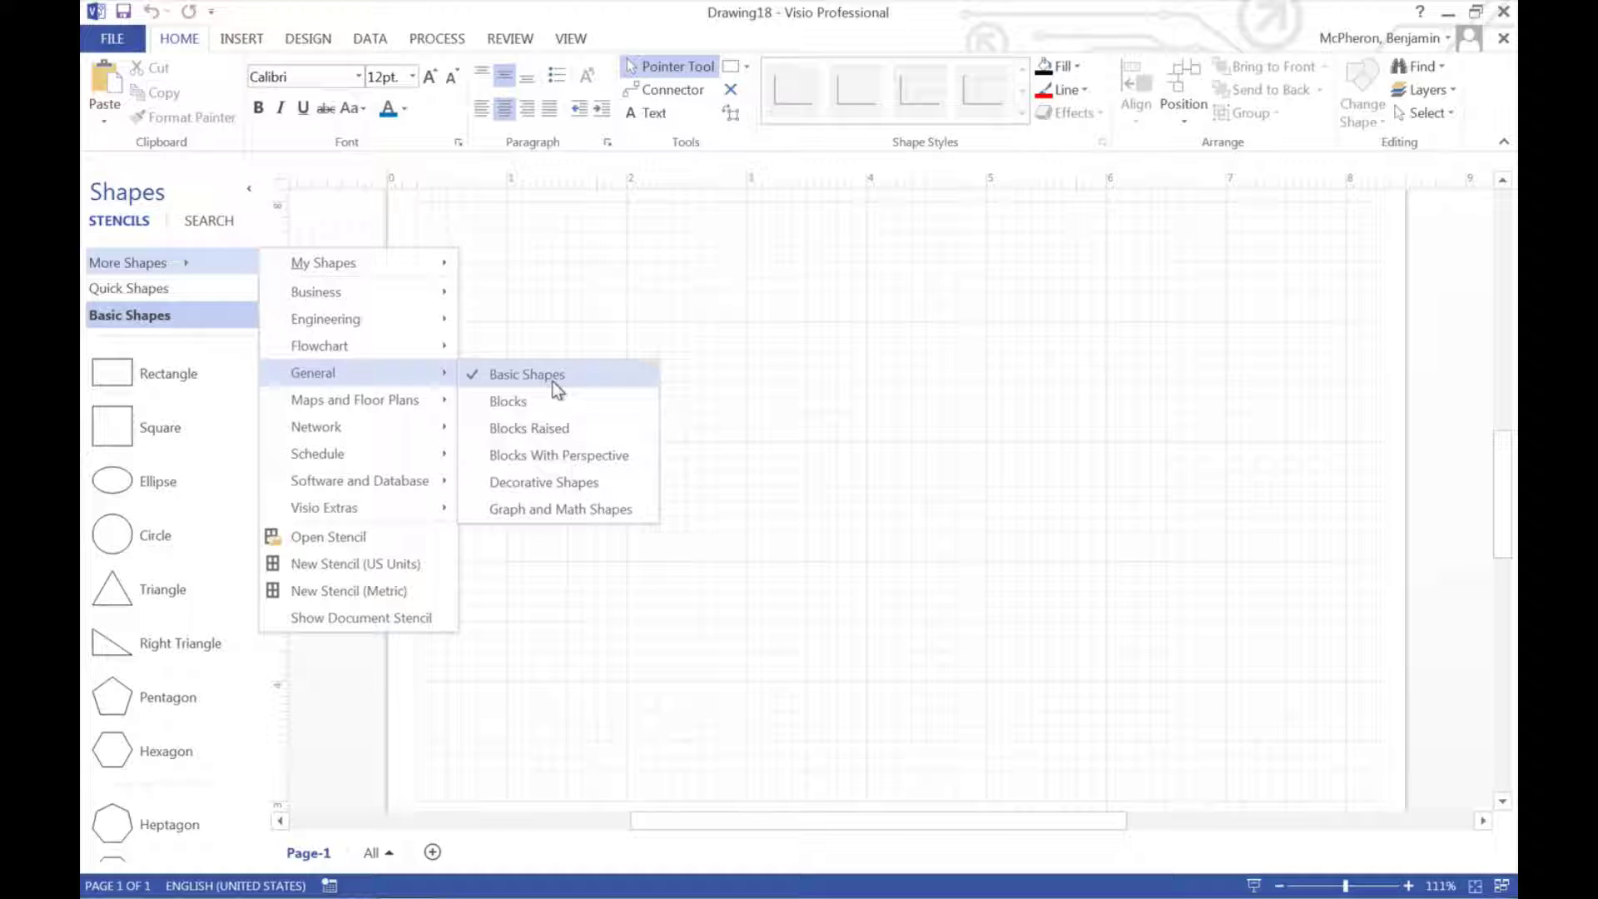
Drop a Triangle on the upper left of the page and paste a copy beside it.
left_click(106, 583)
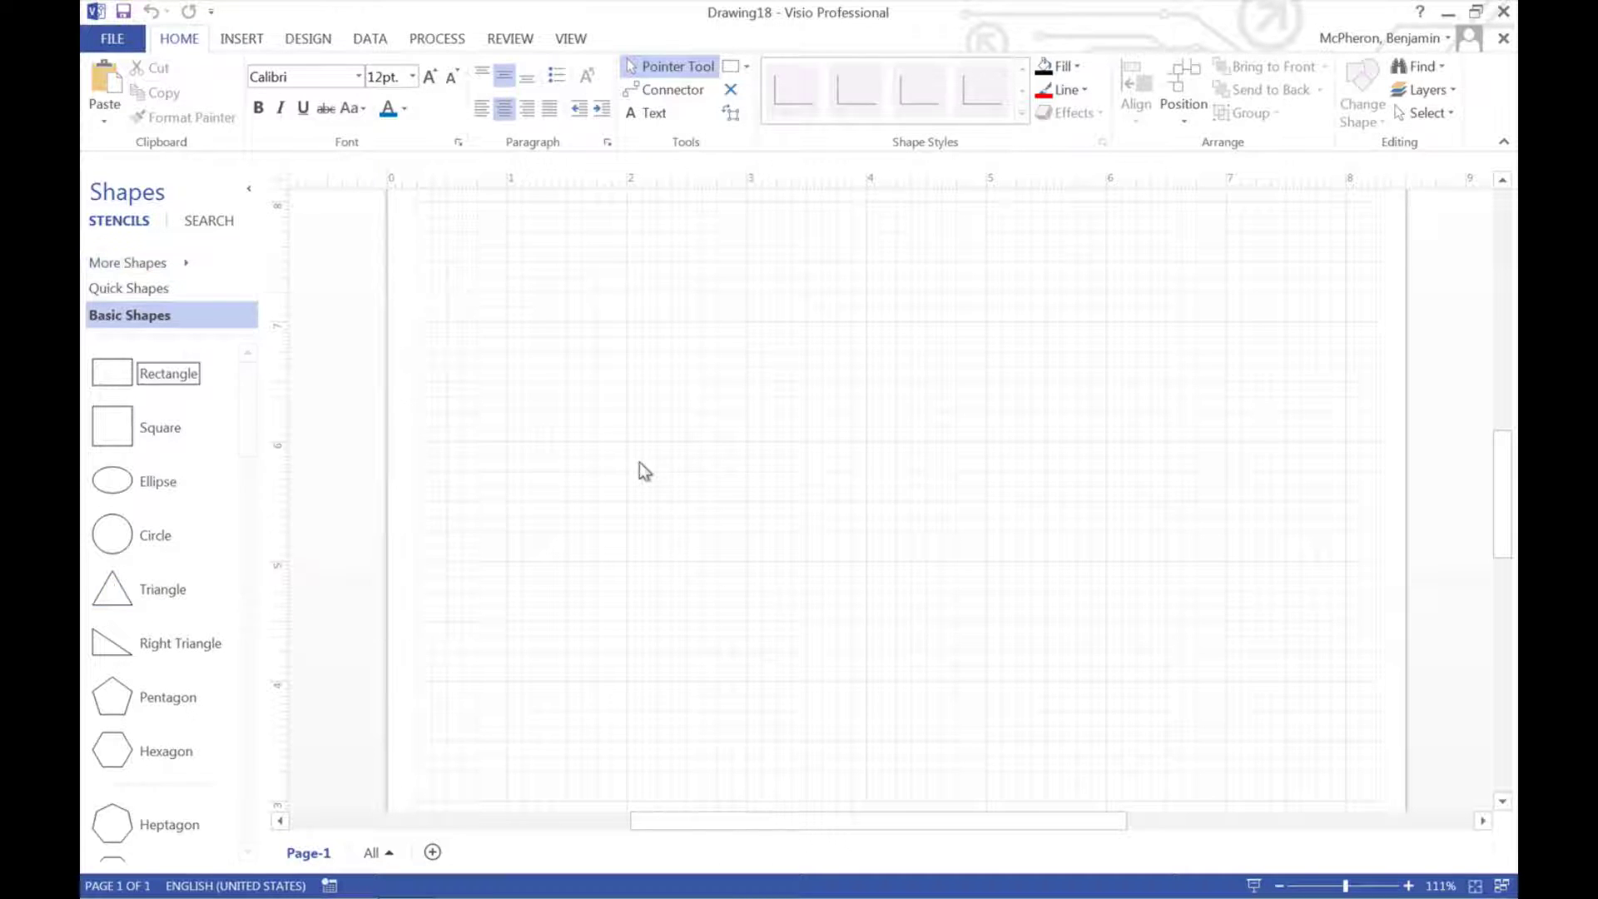
left_click_drag(98, 568, 647, 433)
right_click(707, 447)
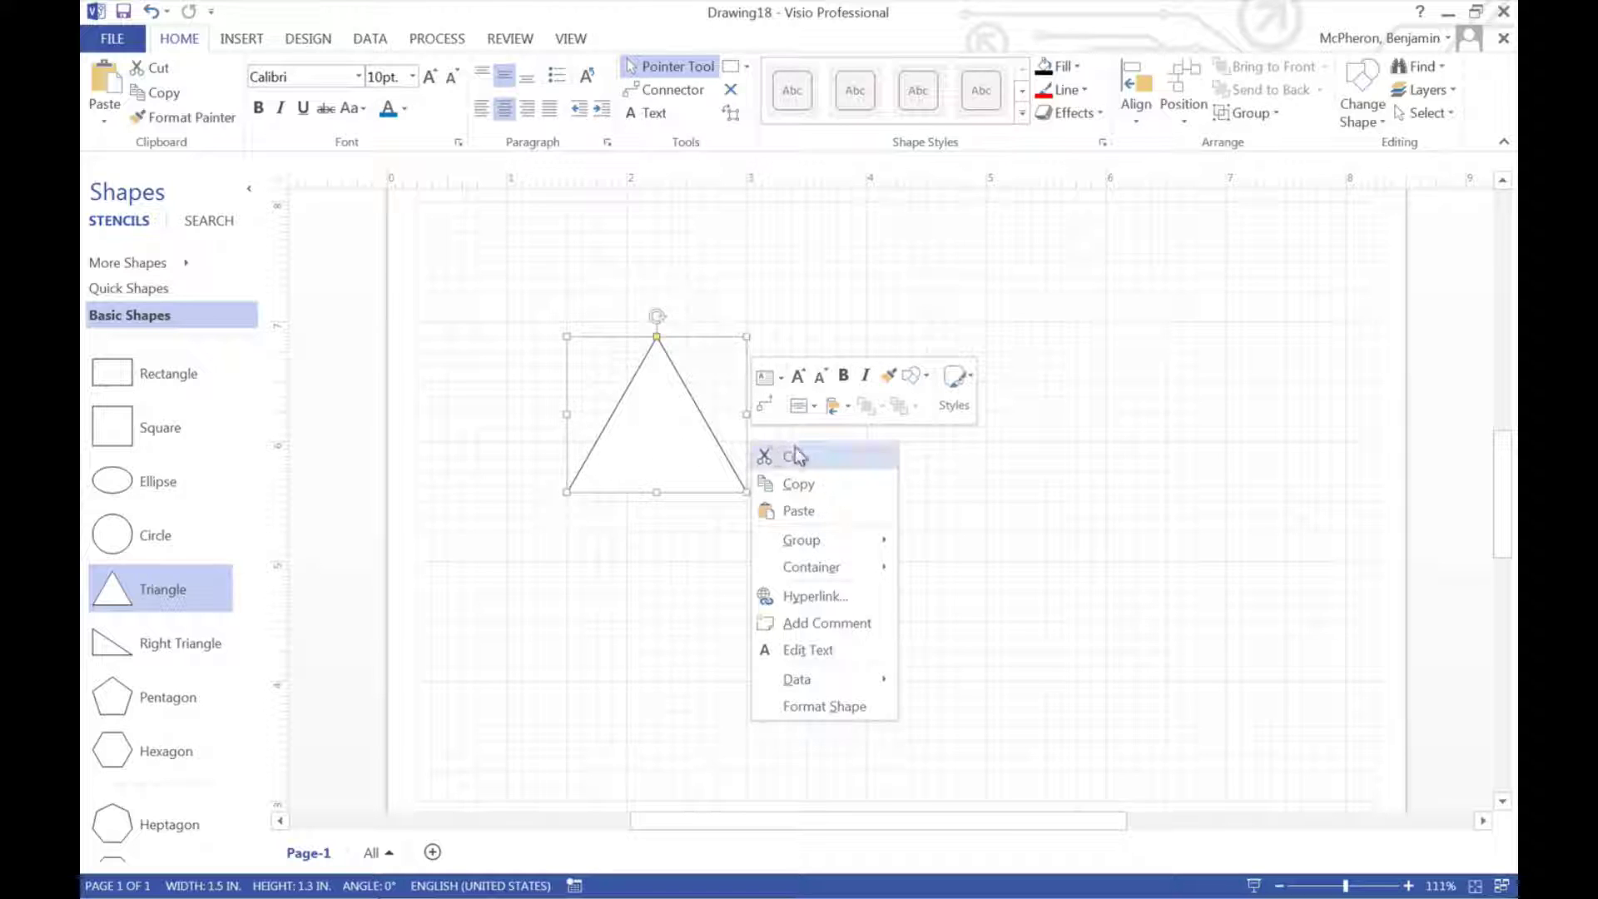
left_click(806, 483)
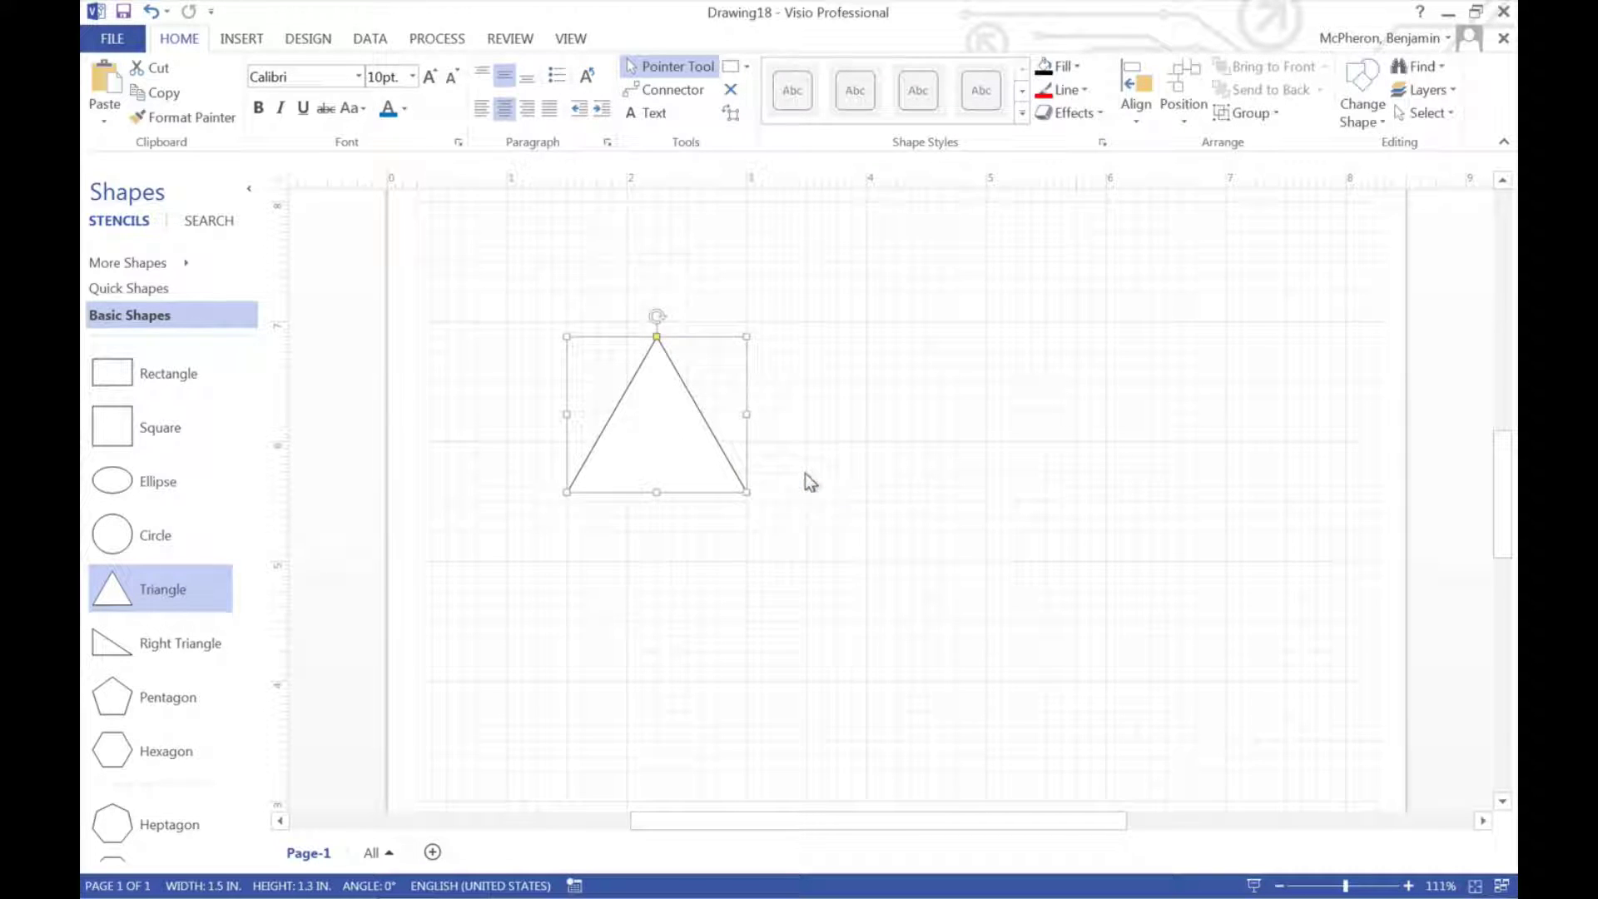
key("ctrl+v")
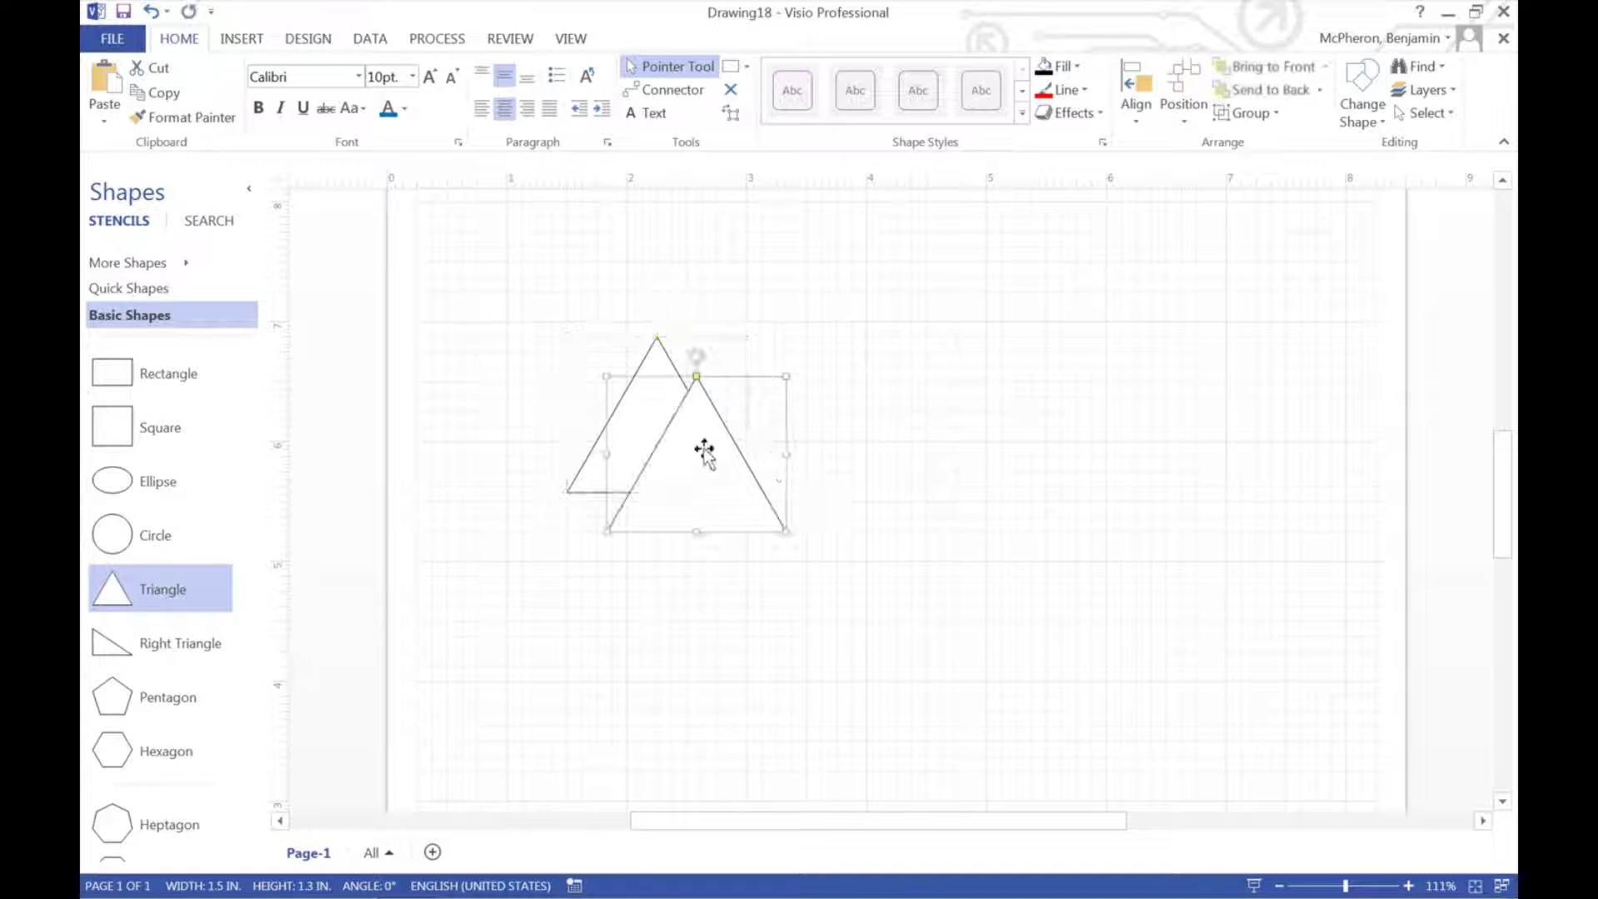
left_click_drag(706, 450, 823, 391)
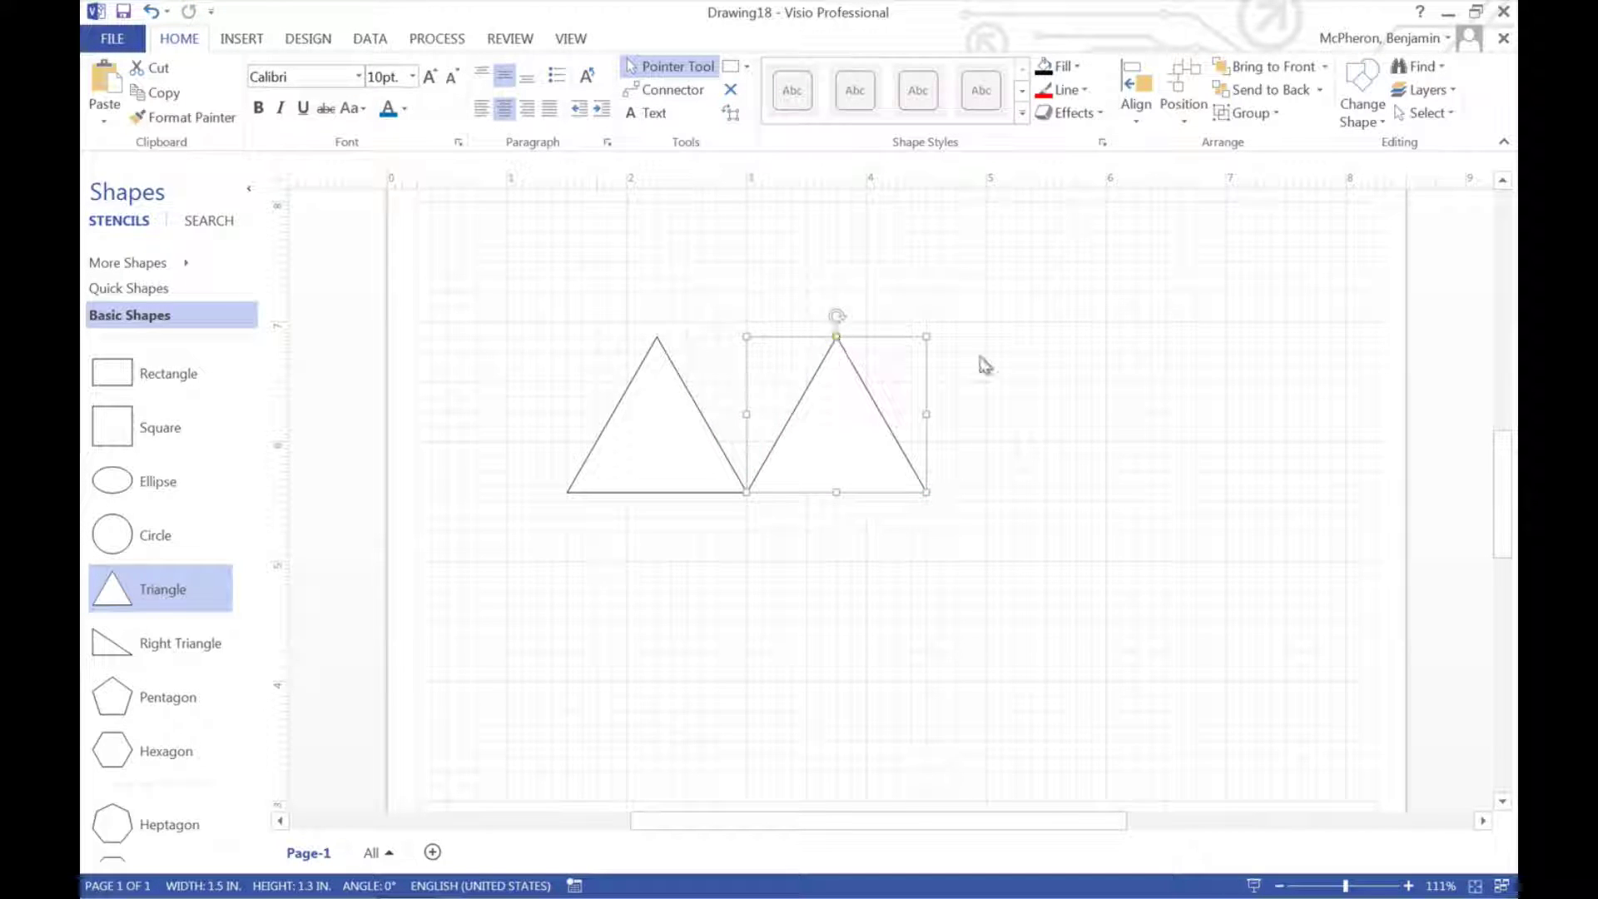
Paste a third triangle right of the second and nudge it into line.
left_click(1056, 353)
left_click(835, 379)
key("ctrl+v")
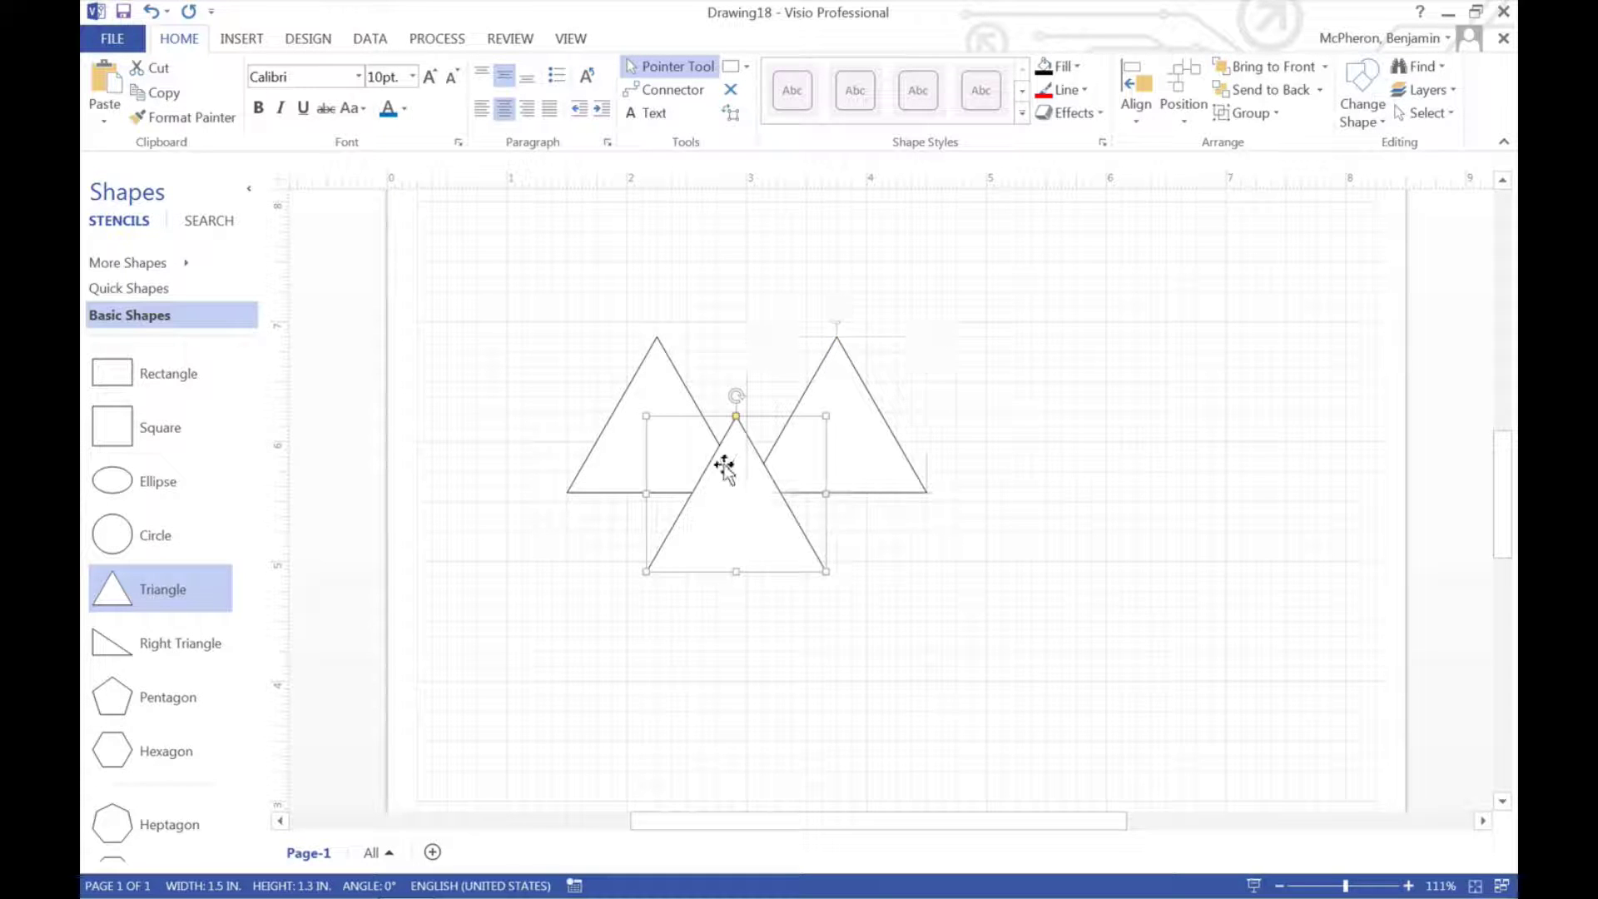
left_click_drag(724, 463, 1004, 398)
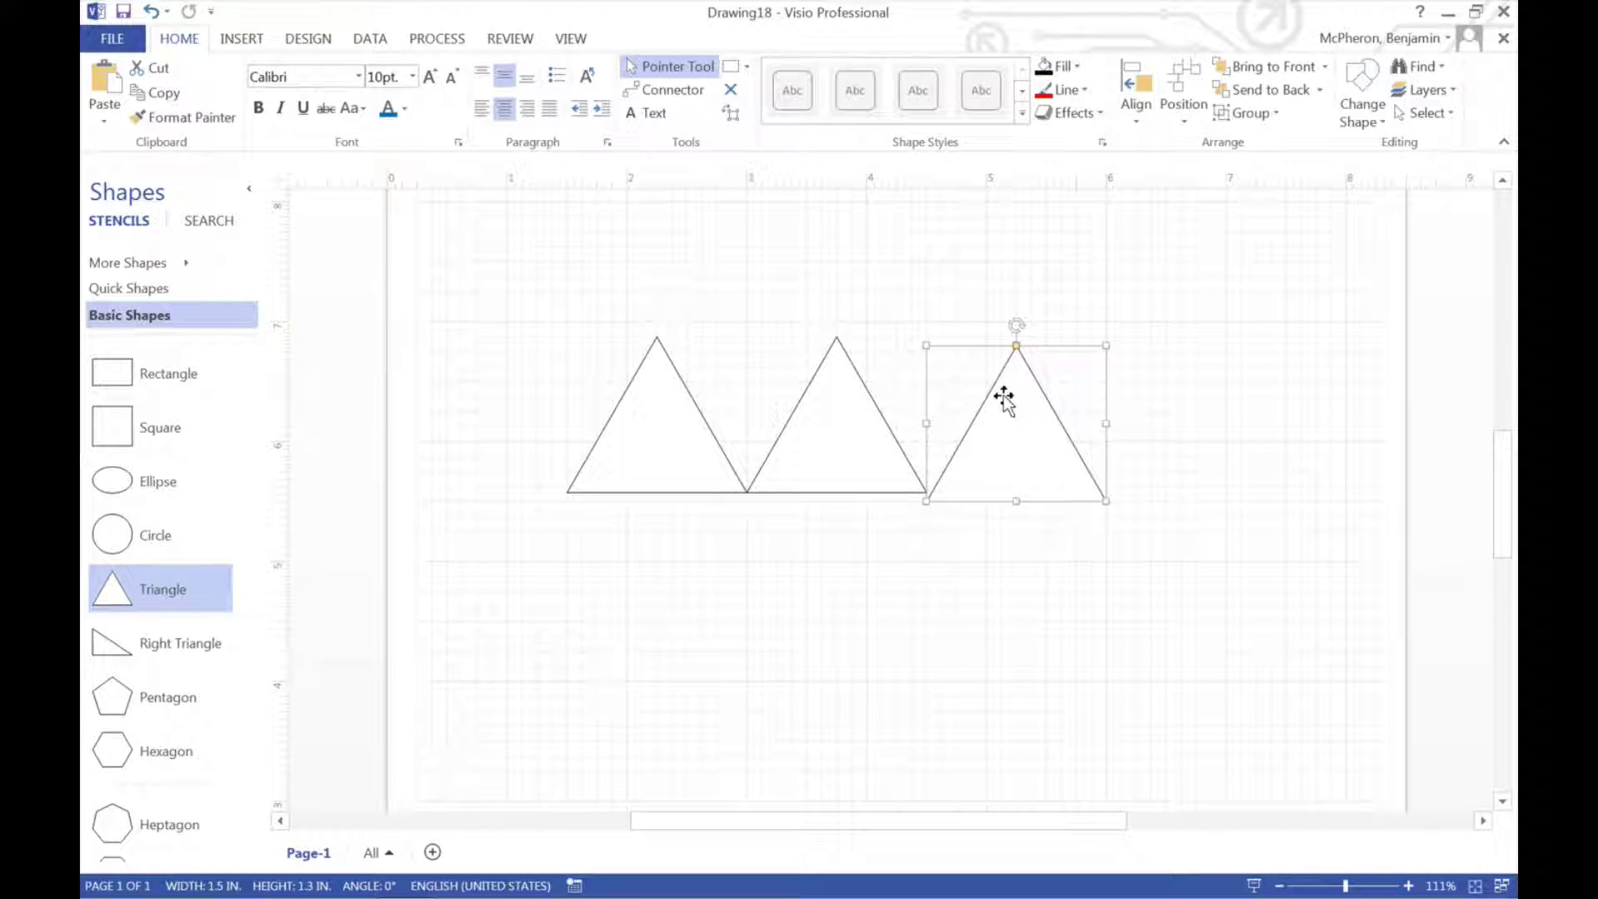
key("Up")
key("Up")
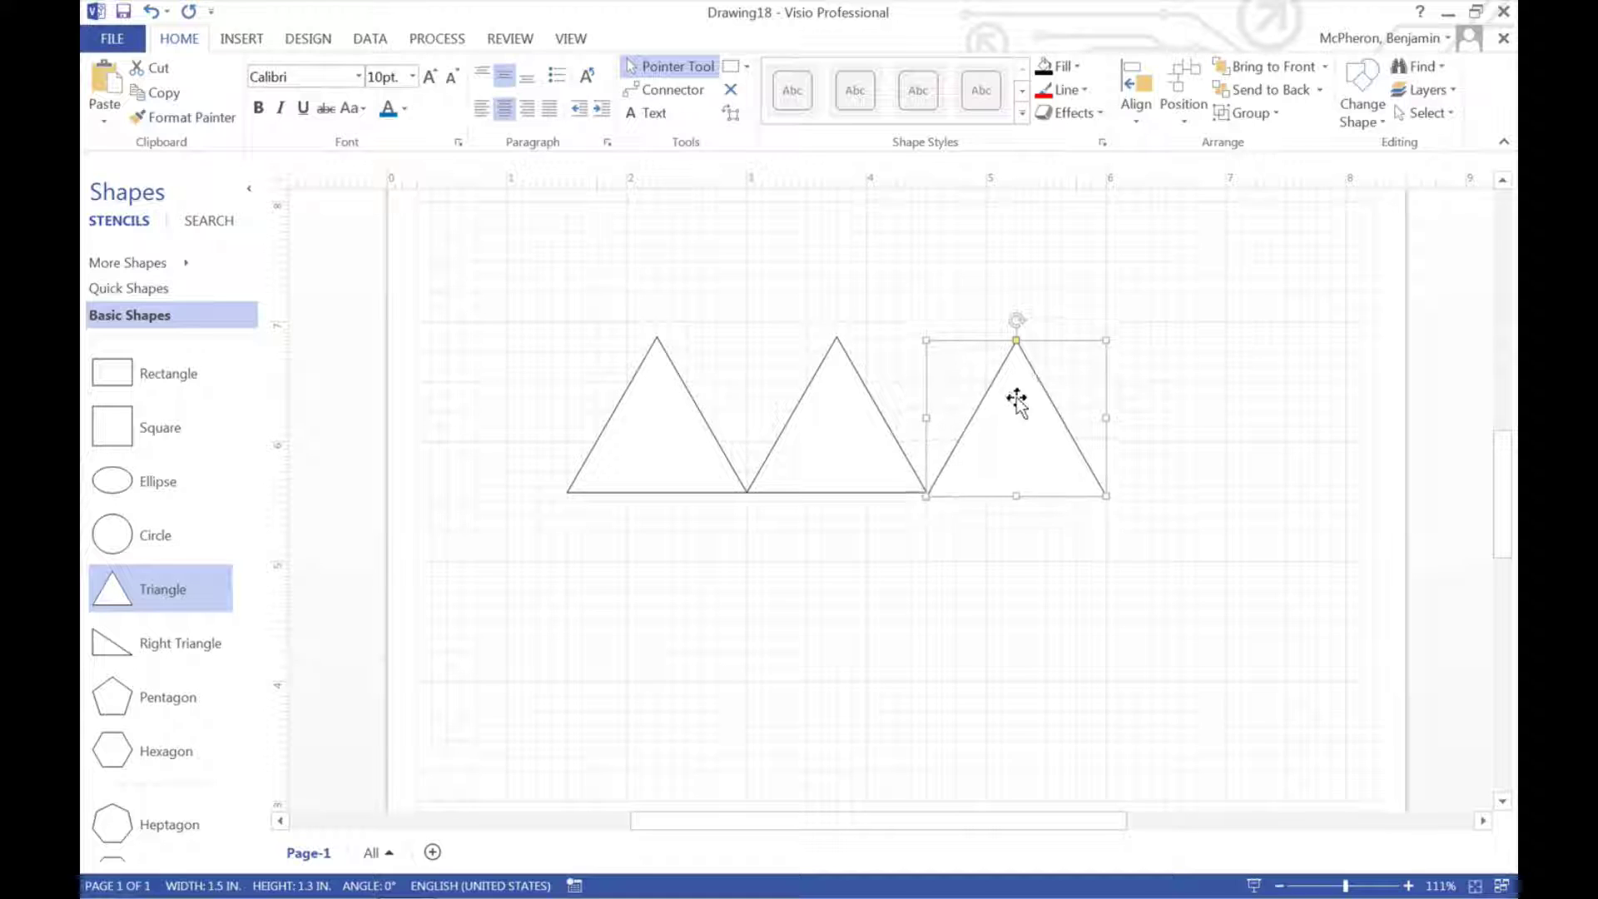
left_click(1236, 355)
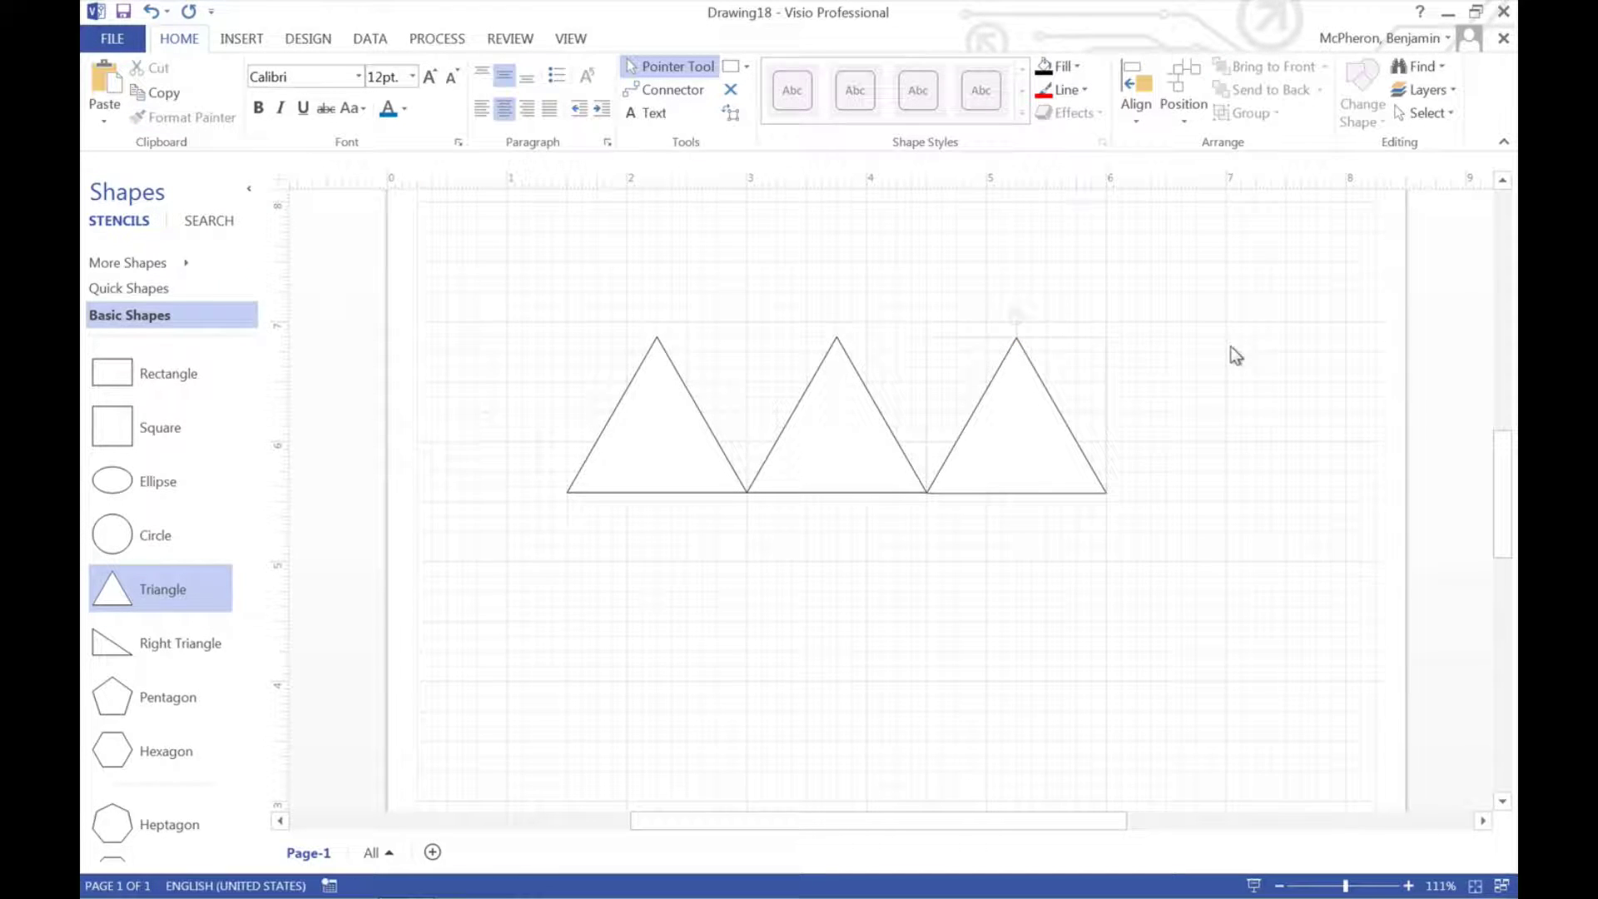
Duplicate the first triangle, rotate it upside down and fit it into the first gap.
left_click(658, 403)
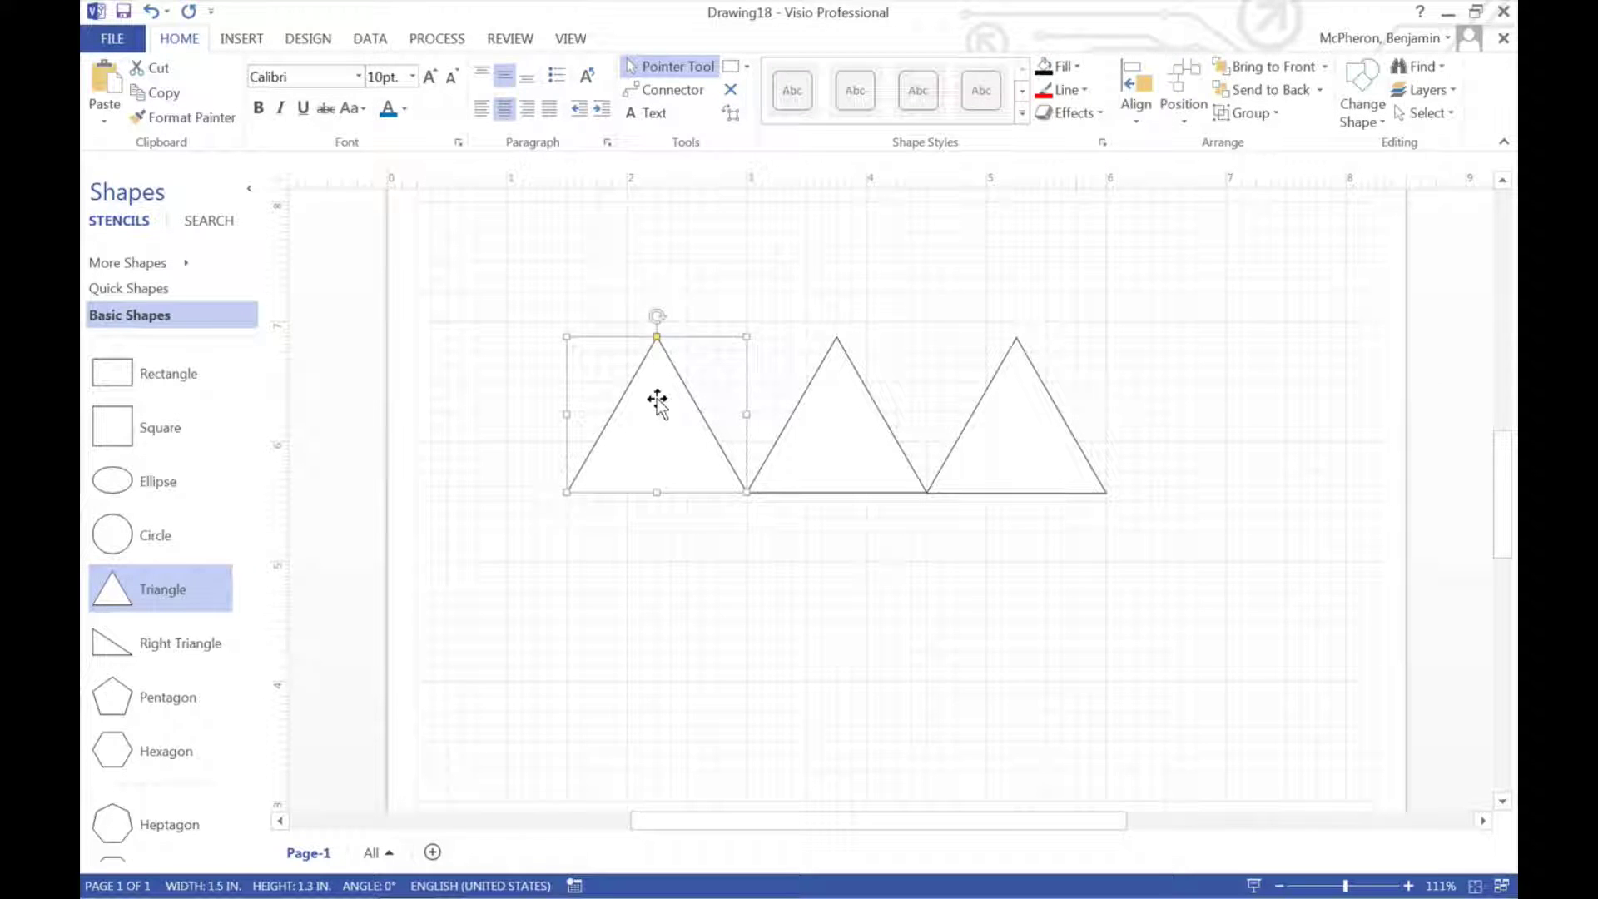
key("ctrl+d")
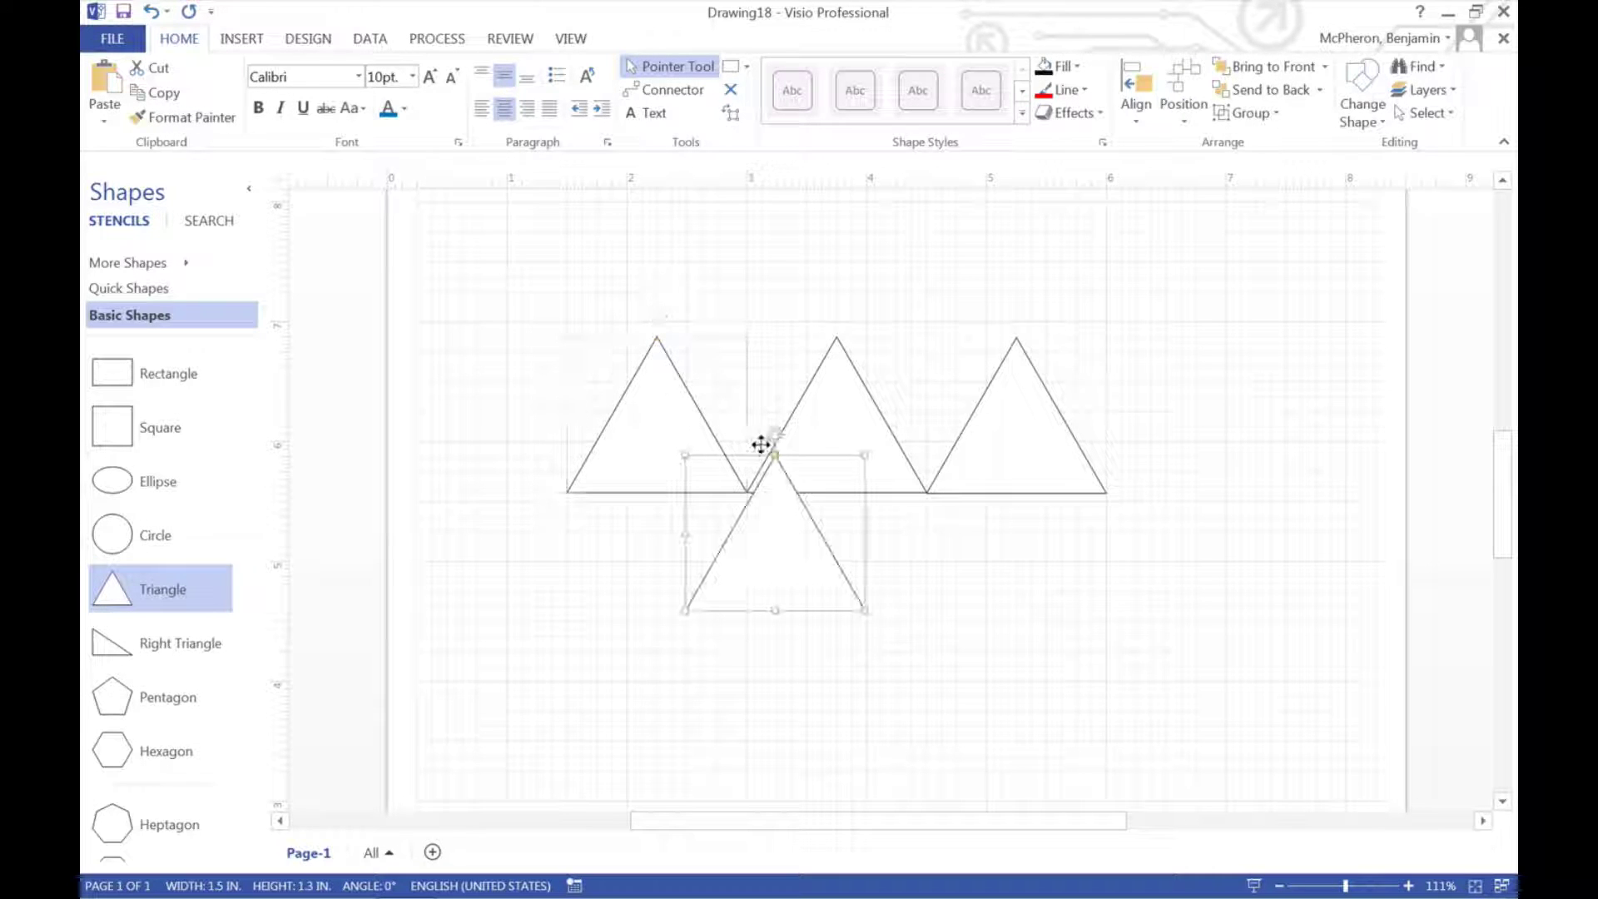
left_click_drag(773, 433, 684, 496)
left_click_drag(799, 510, 775, 325)
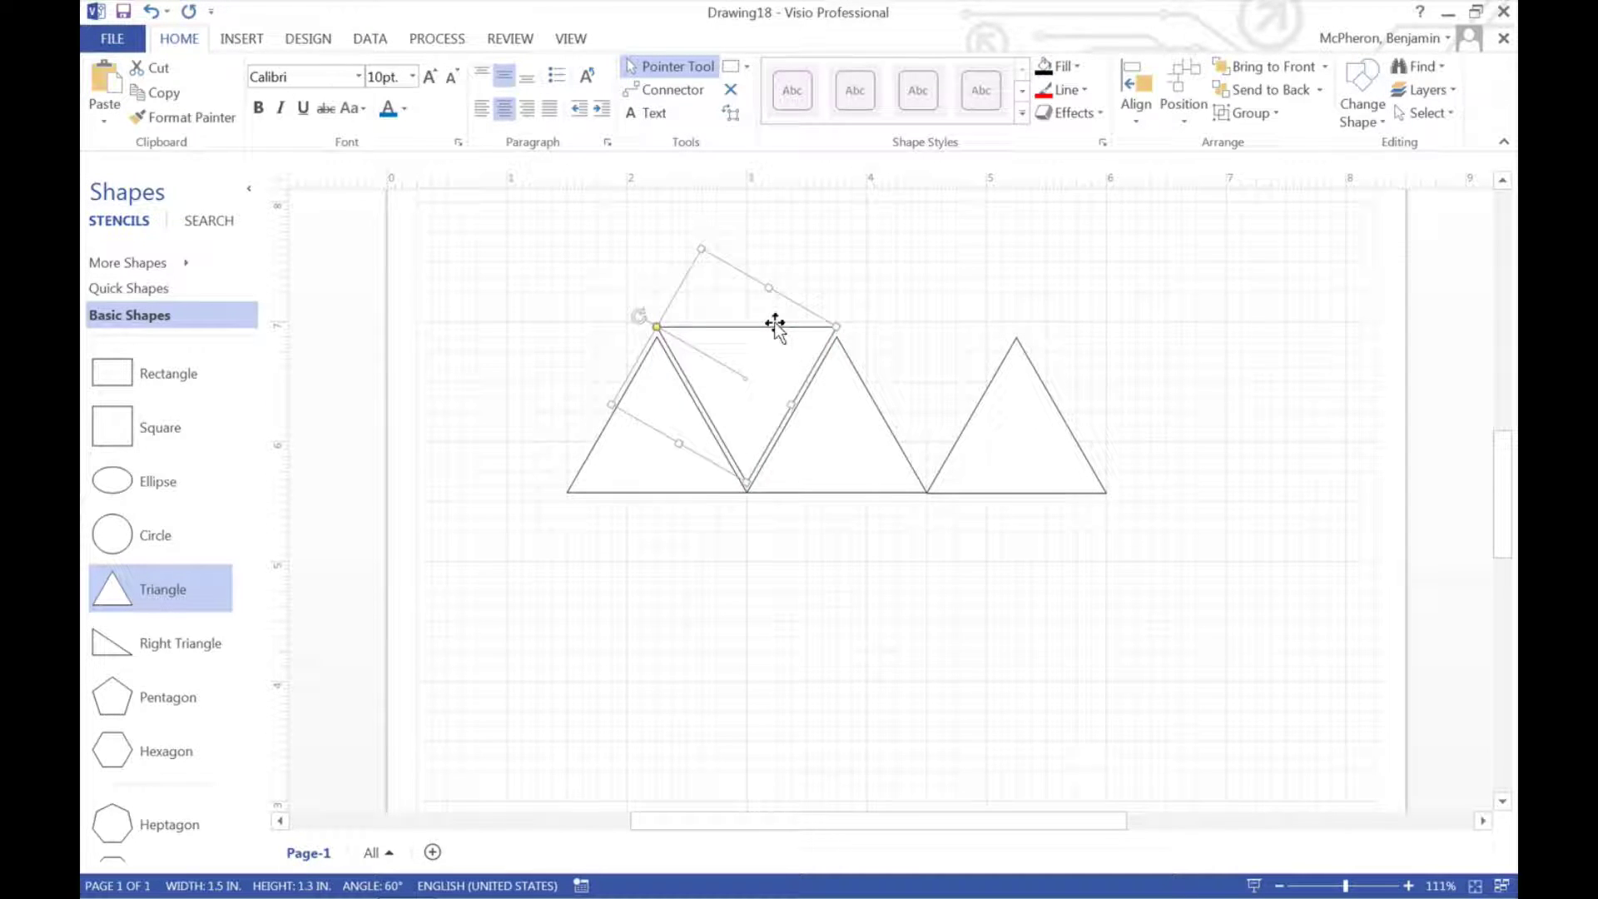
key("Down")
key("Down")
key("Down")
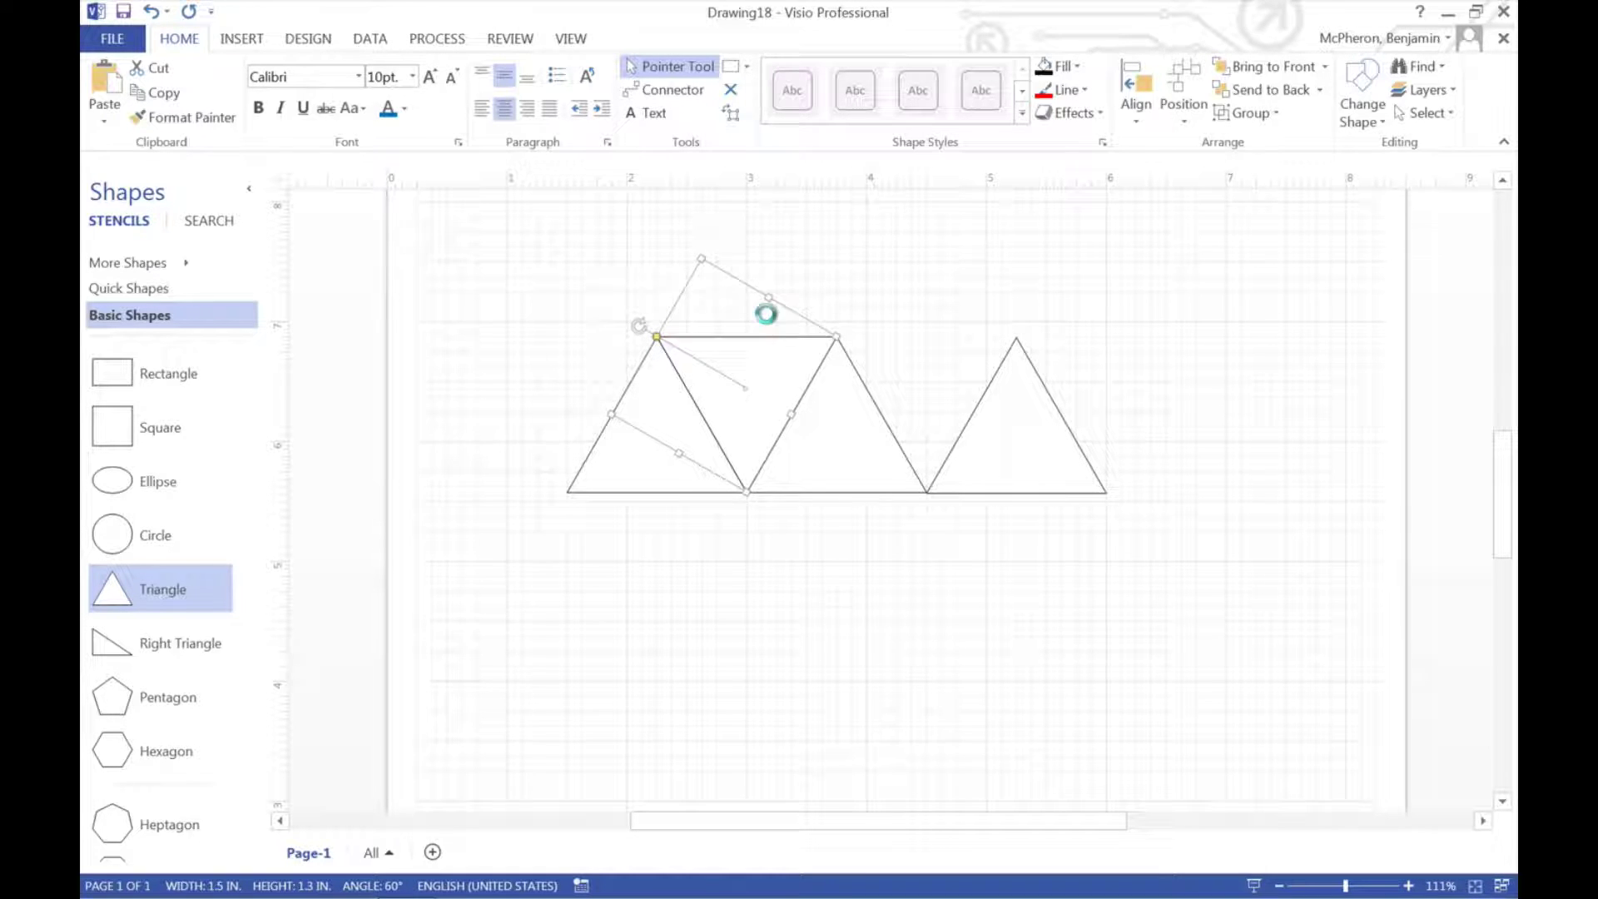
Paste another triangle, invert it and nudge it into the second gap.
key("ctrl+v")
left_click_drag(815, 473, 804, 635)
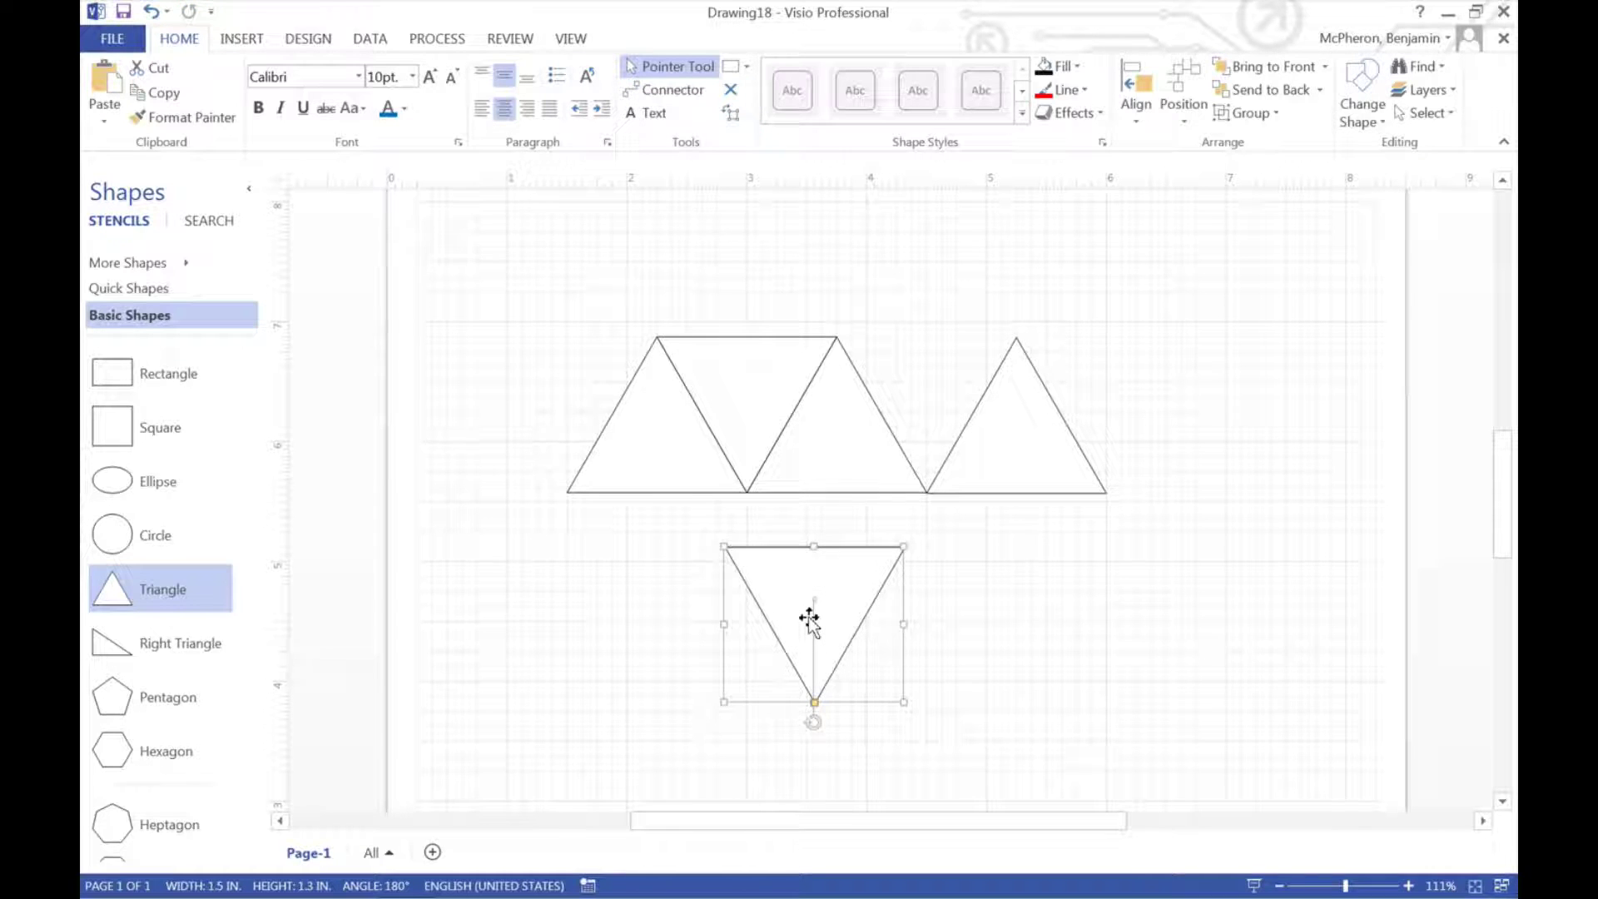
key("Up")
key("Up")
key("Up")
key("Up")
key("Up")
key("Up")
key("Up")
key("Up")
key("Up")
key("Up")
key("Up")
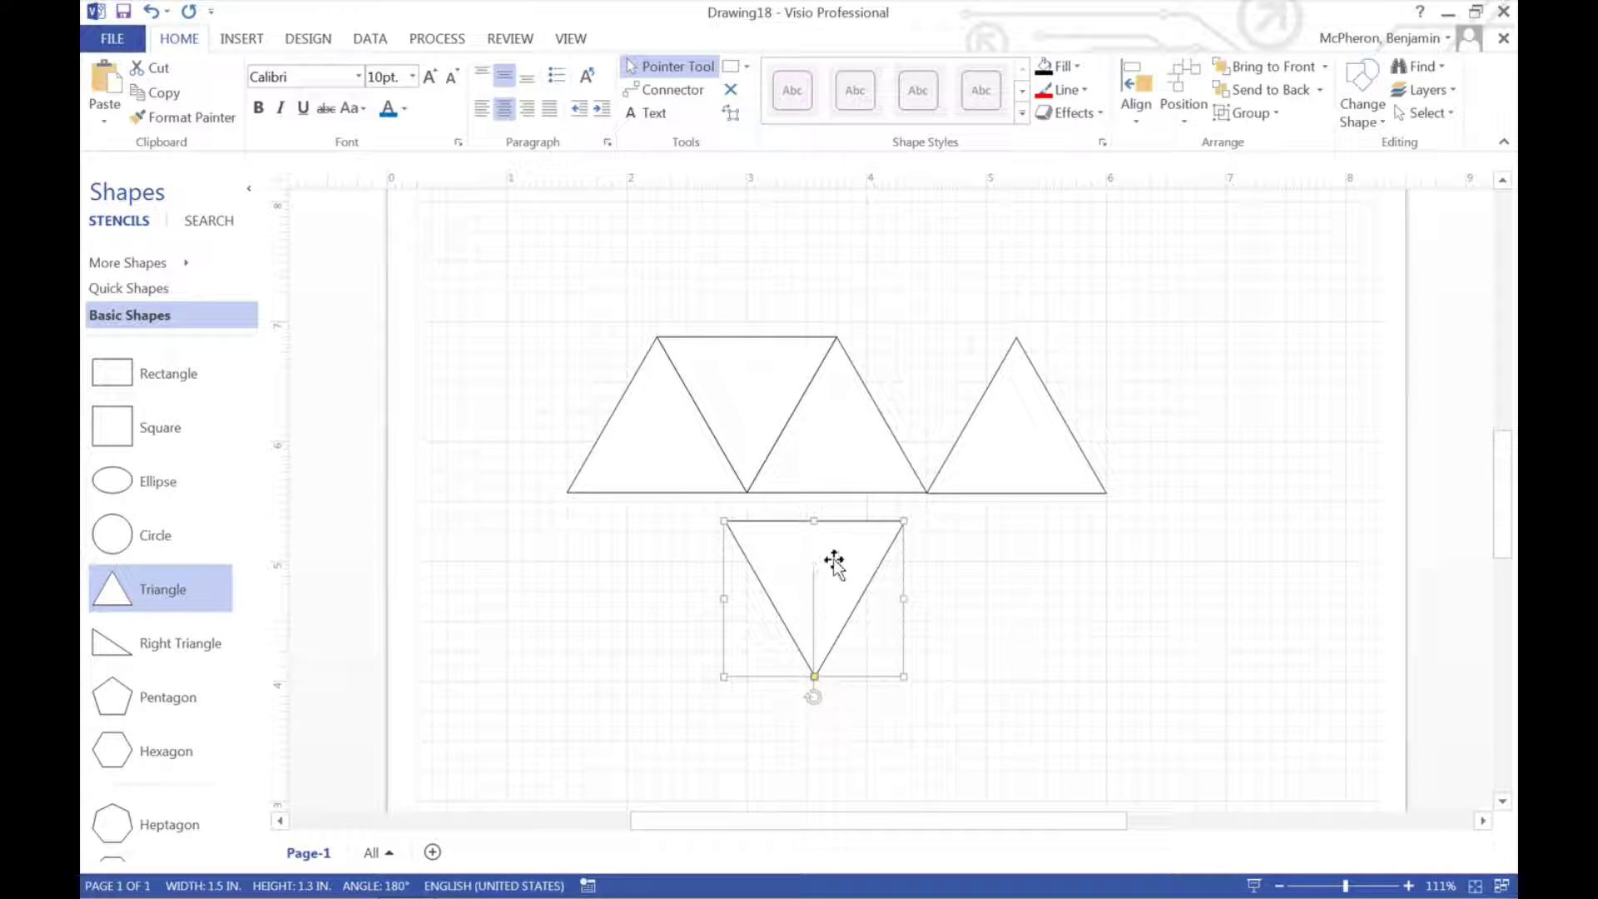
left_click_drag(831, 560, 938, 368)
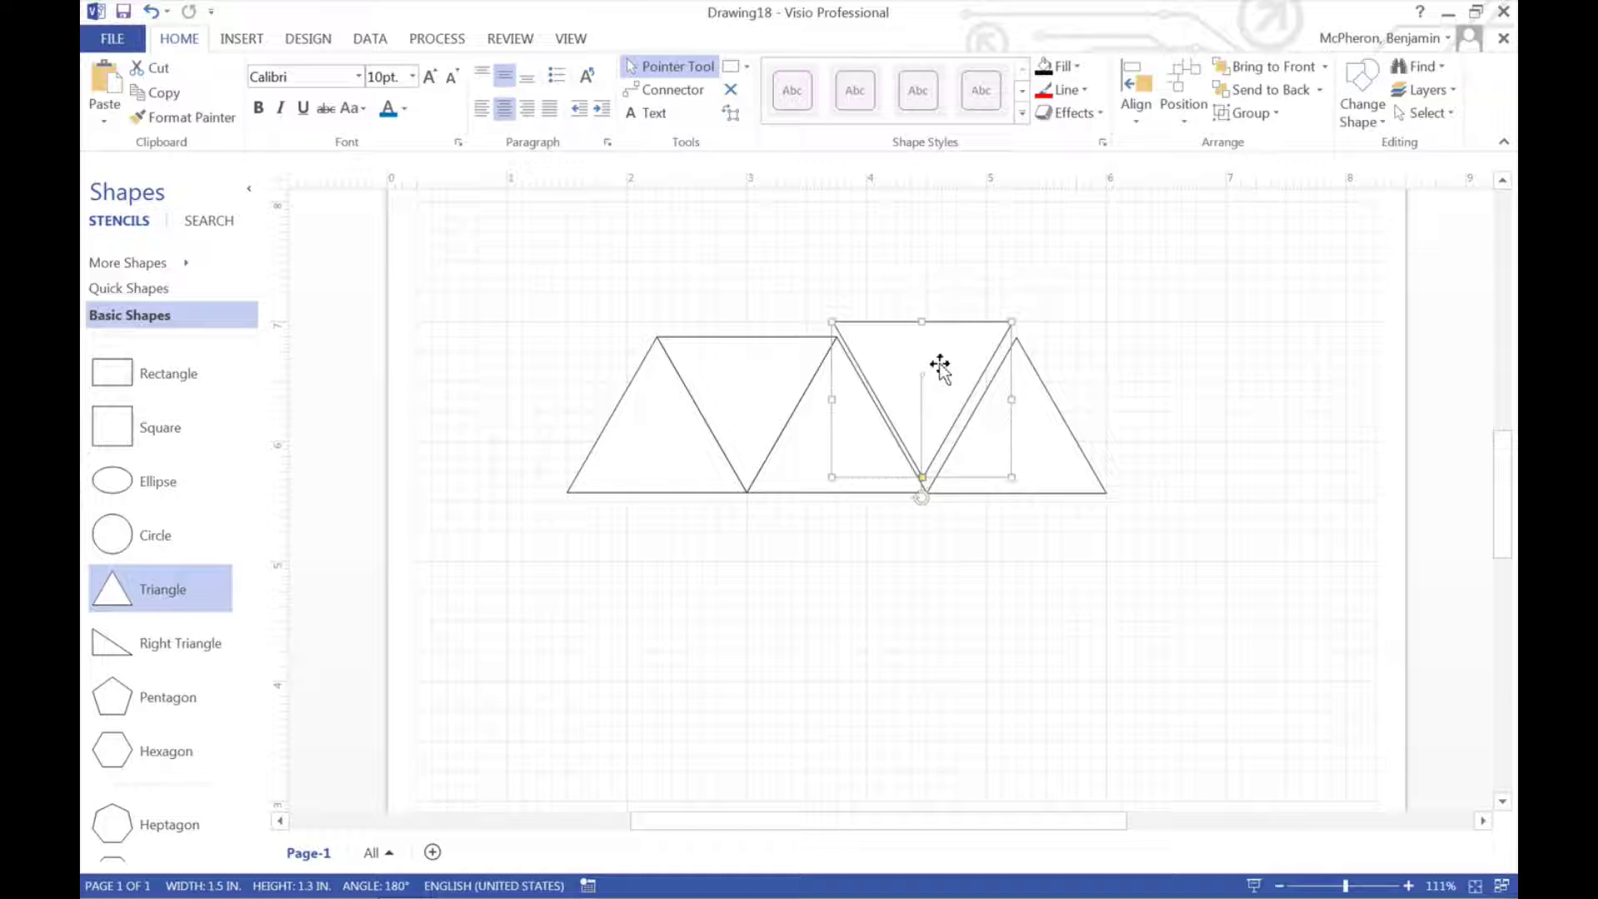
key("Down")
key("Down")
key("Down")
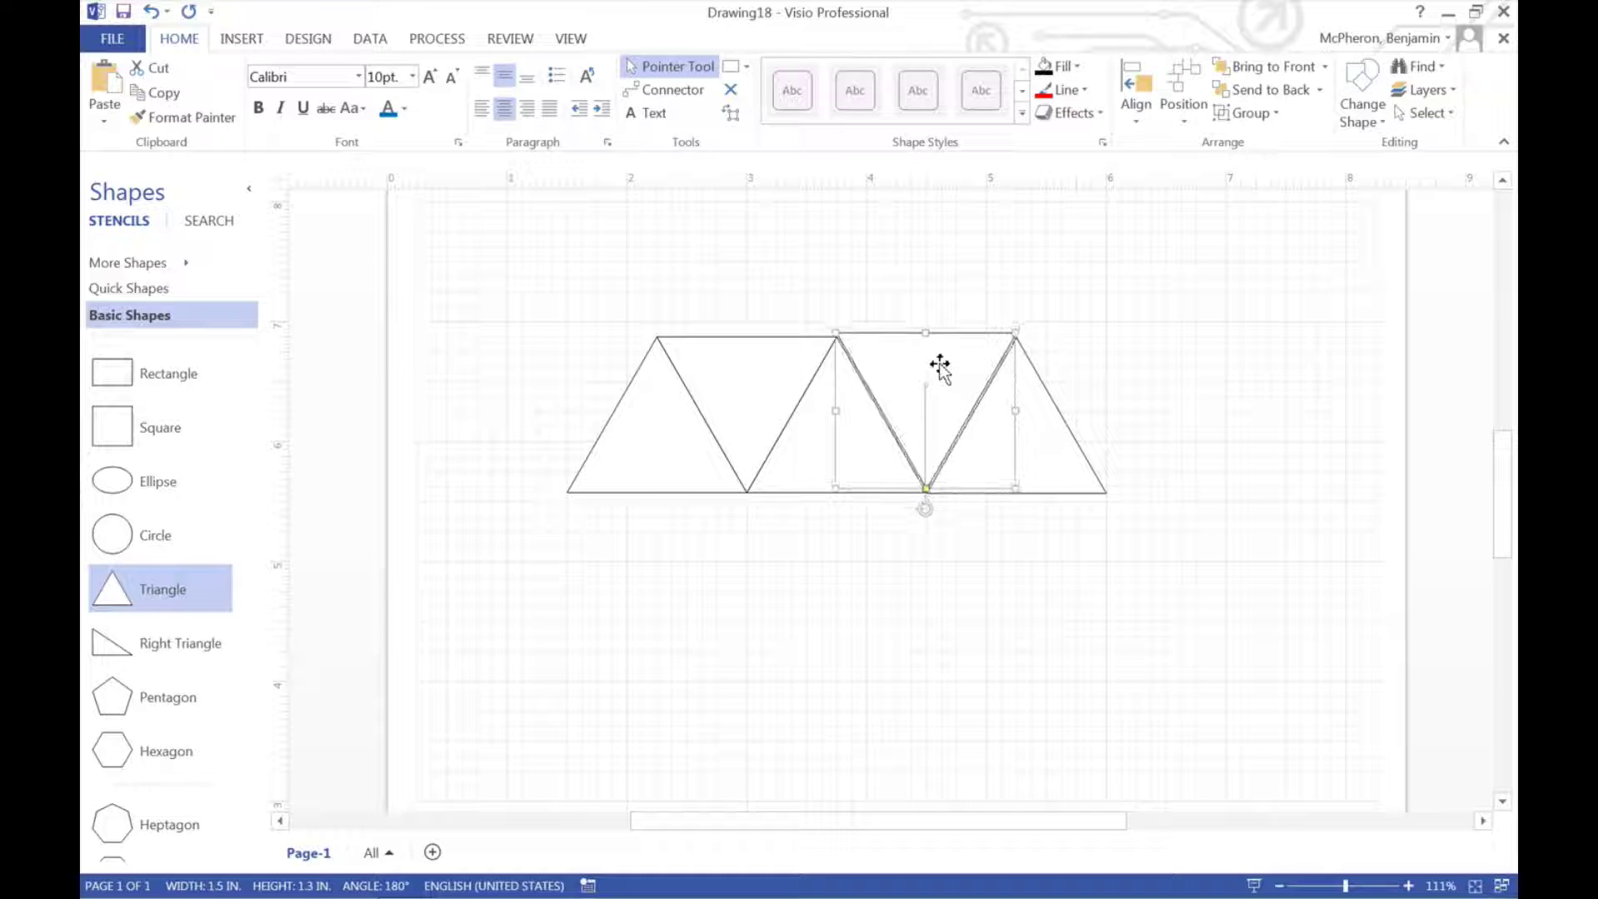
key("Down")
key("Down")
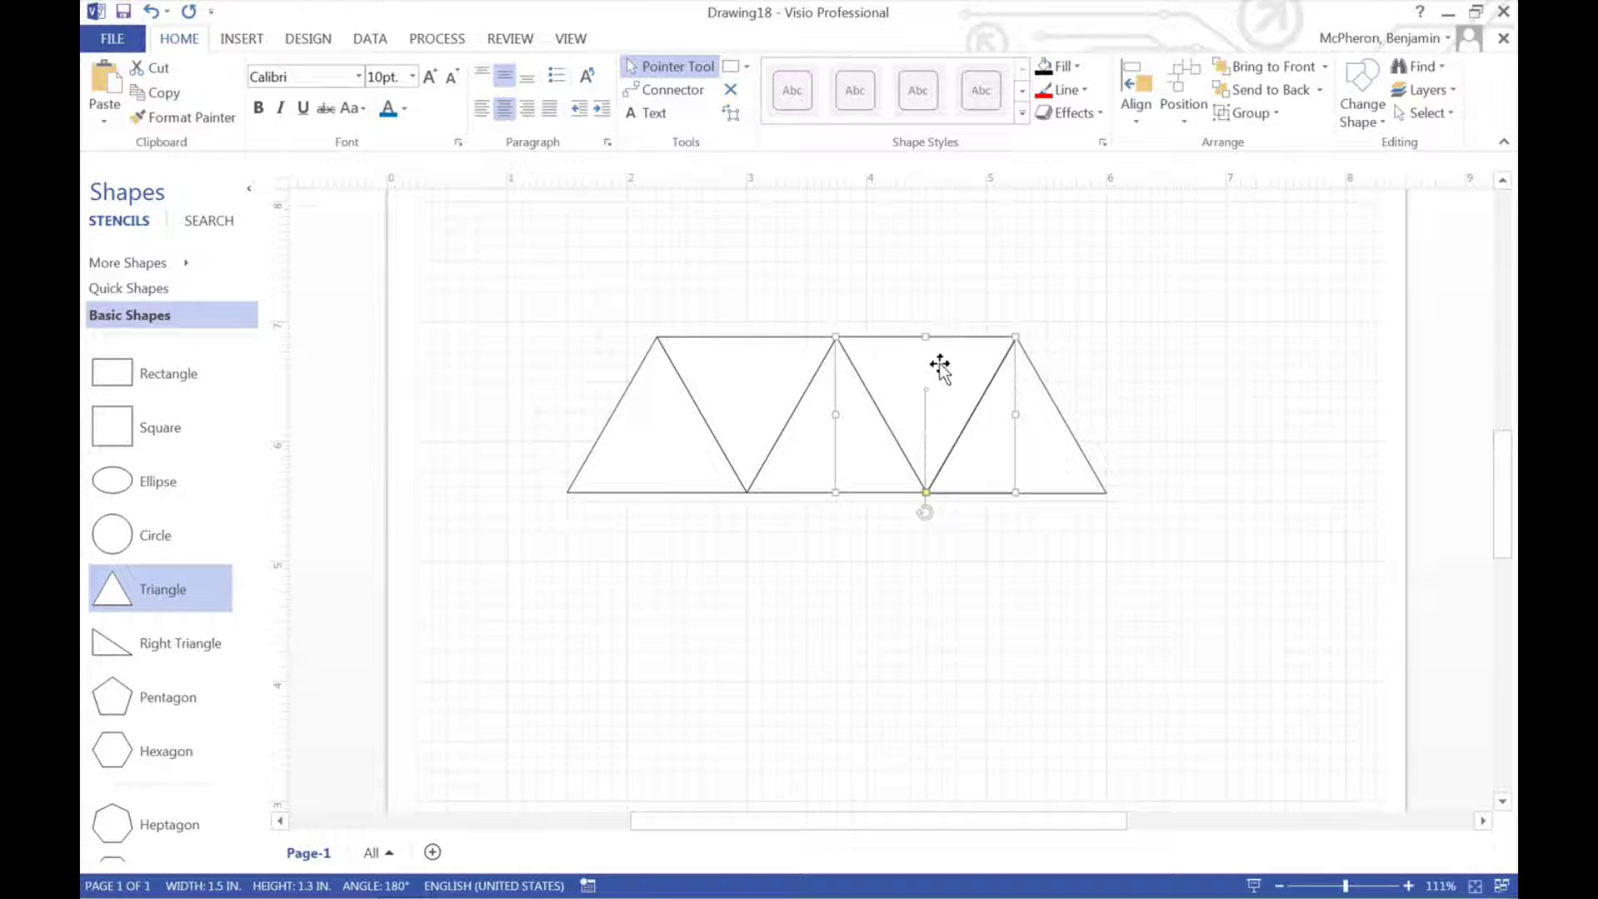
Select all the truss triangles and set their line weight to 6 pt.
left_click(959, 561)
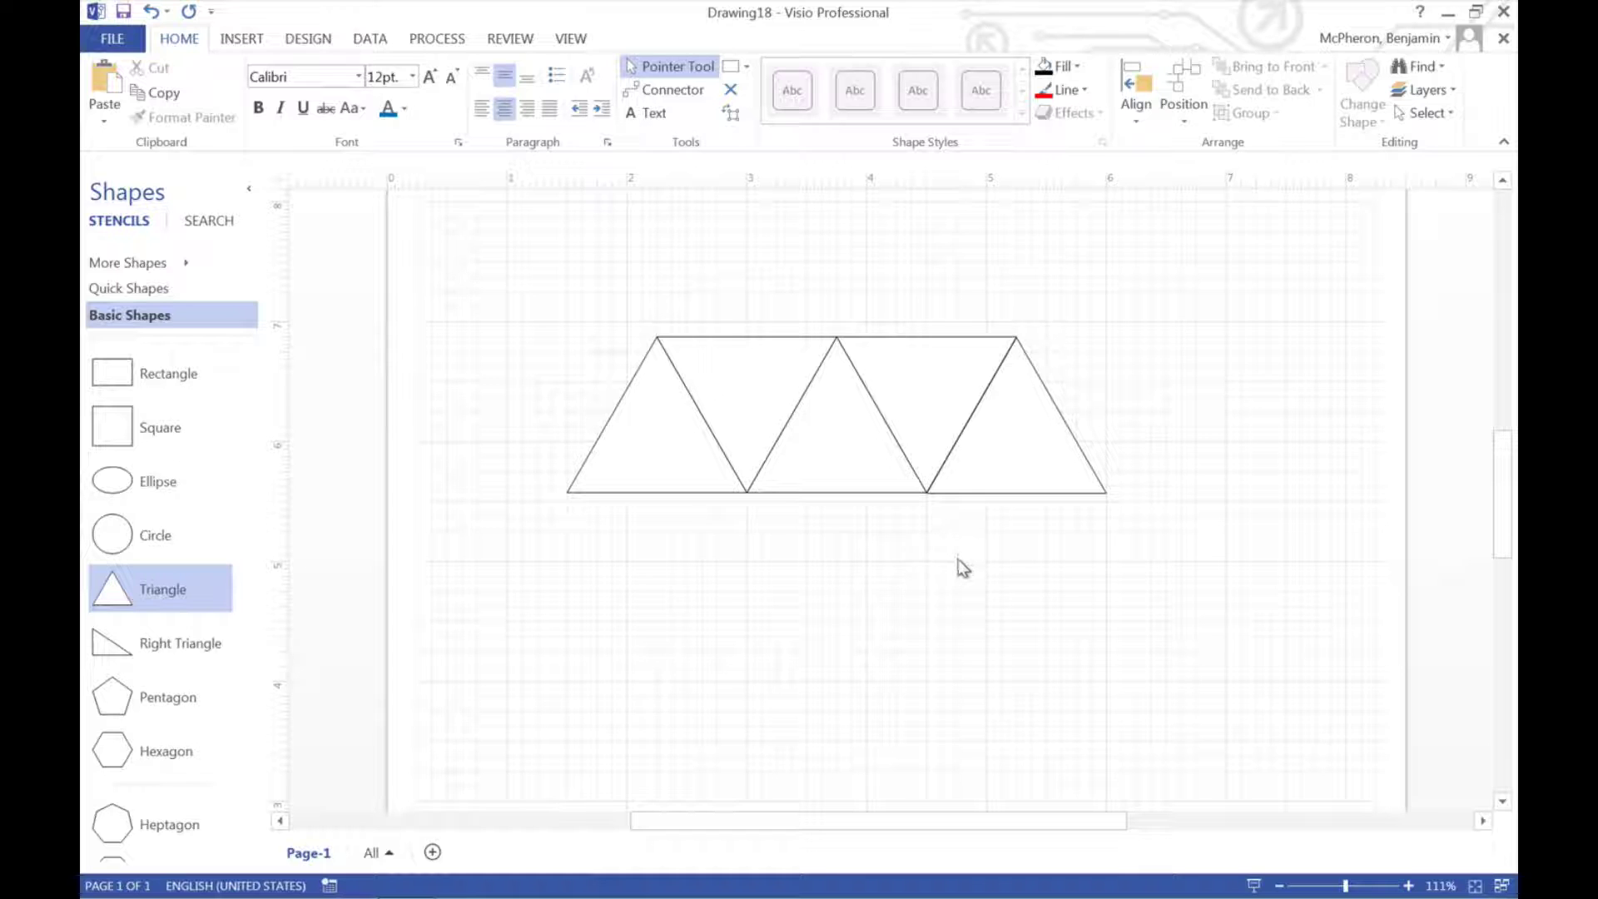
key("ctrl+a")
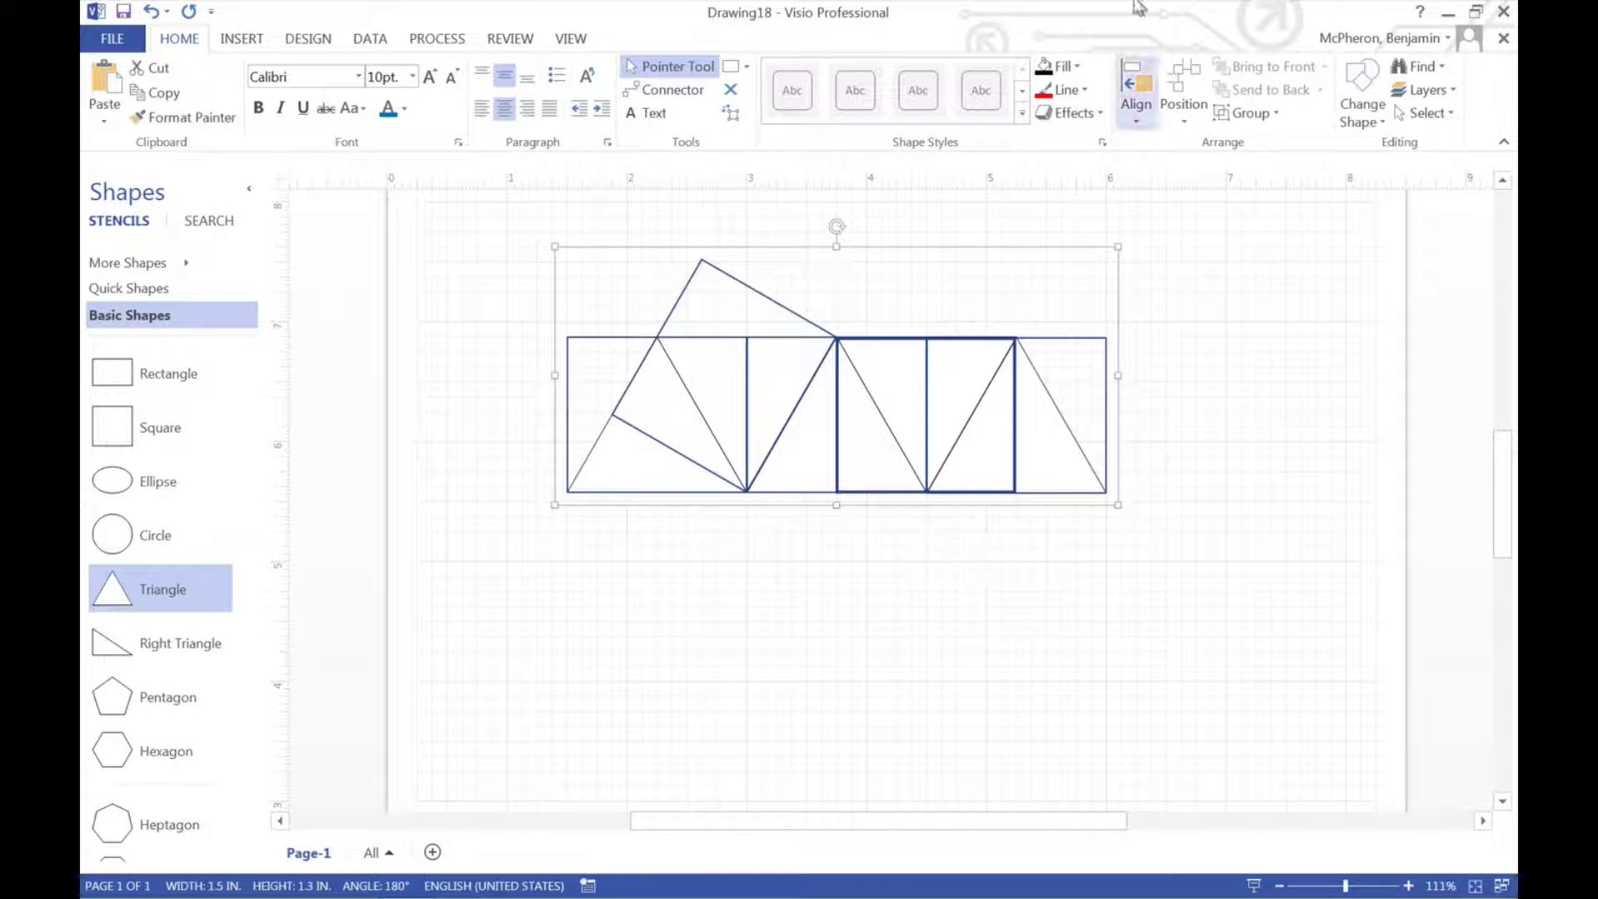
left_click(1073, 93)
mouse_move(1143, 384)
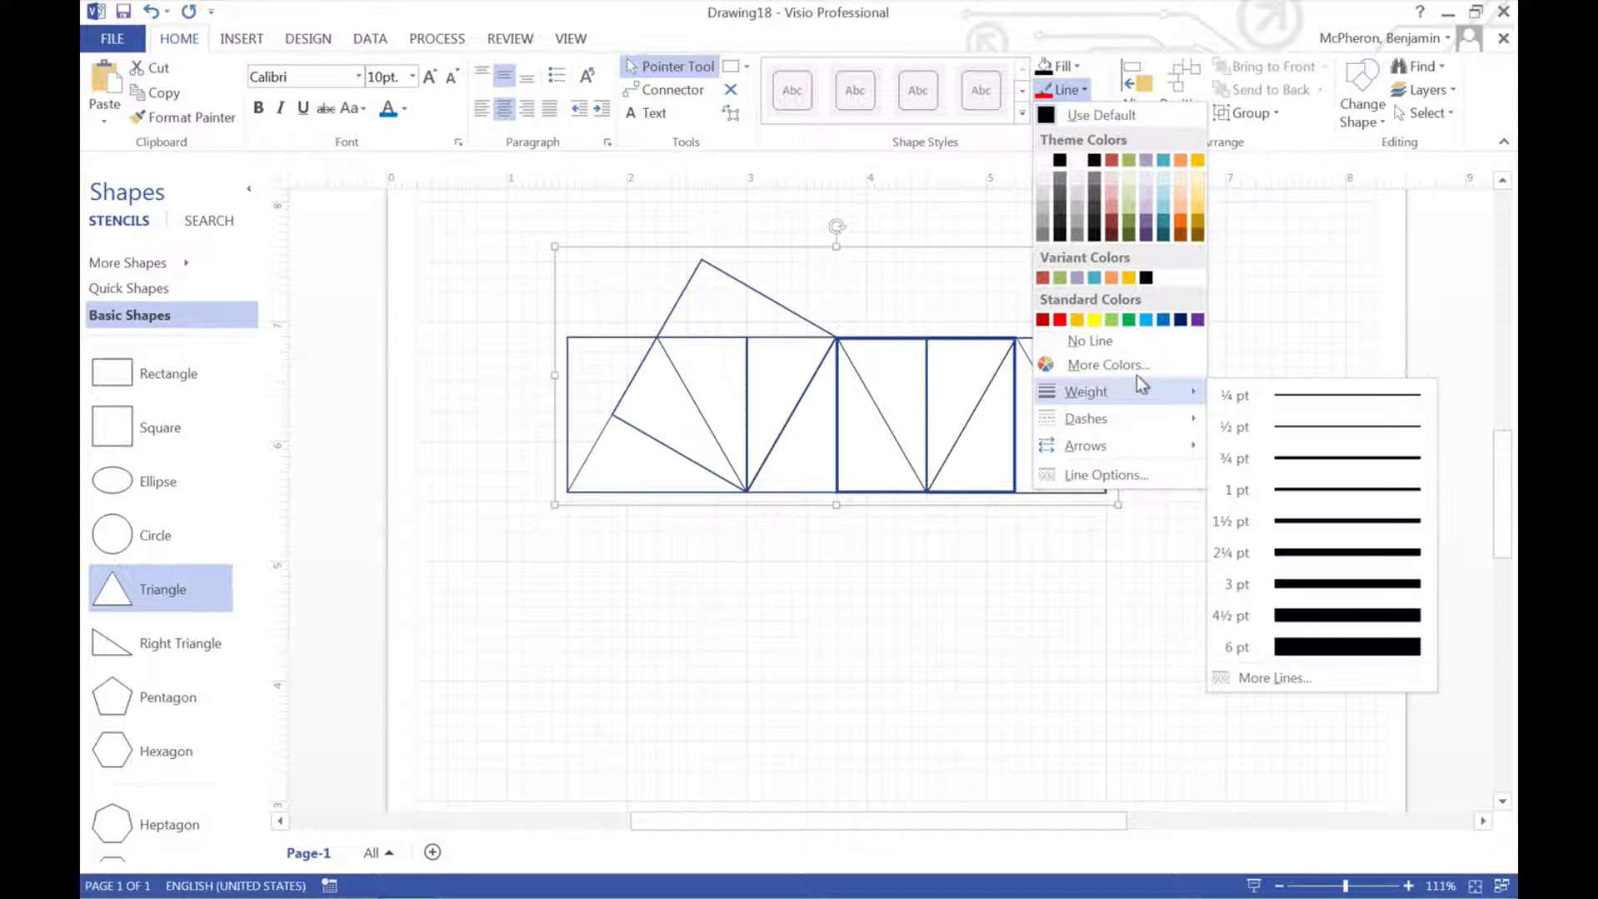
left_click(1295, 647)
left_click(1060, 625)
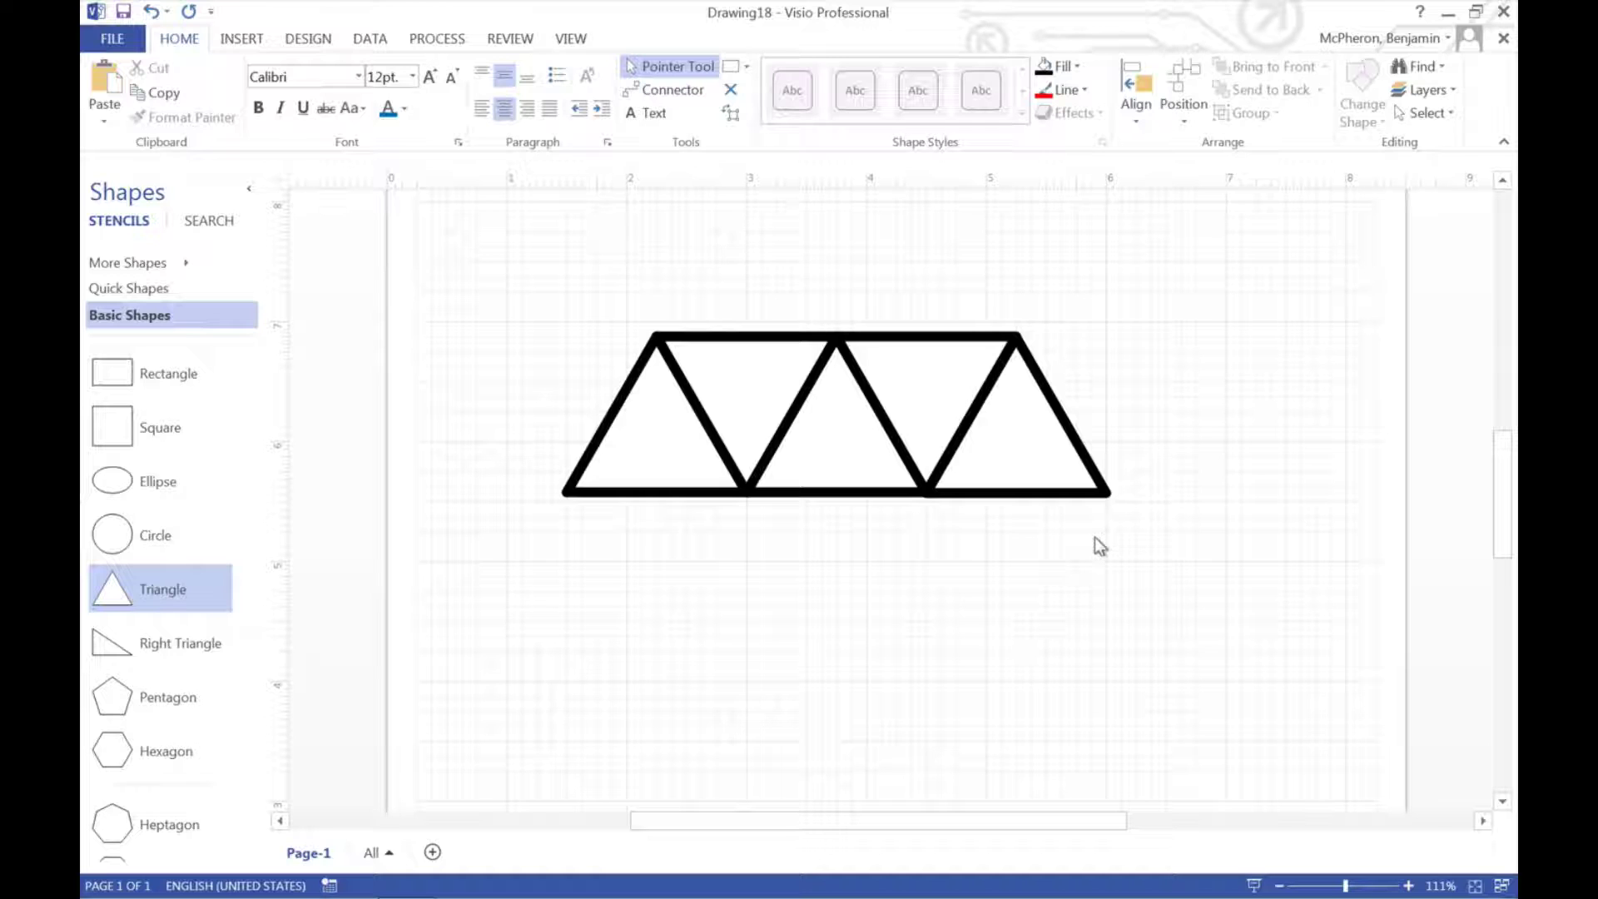
Draw a straight vertical connector down onto the truss's top-right joint.
left_click(666, 89)
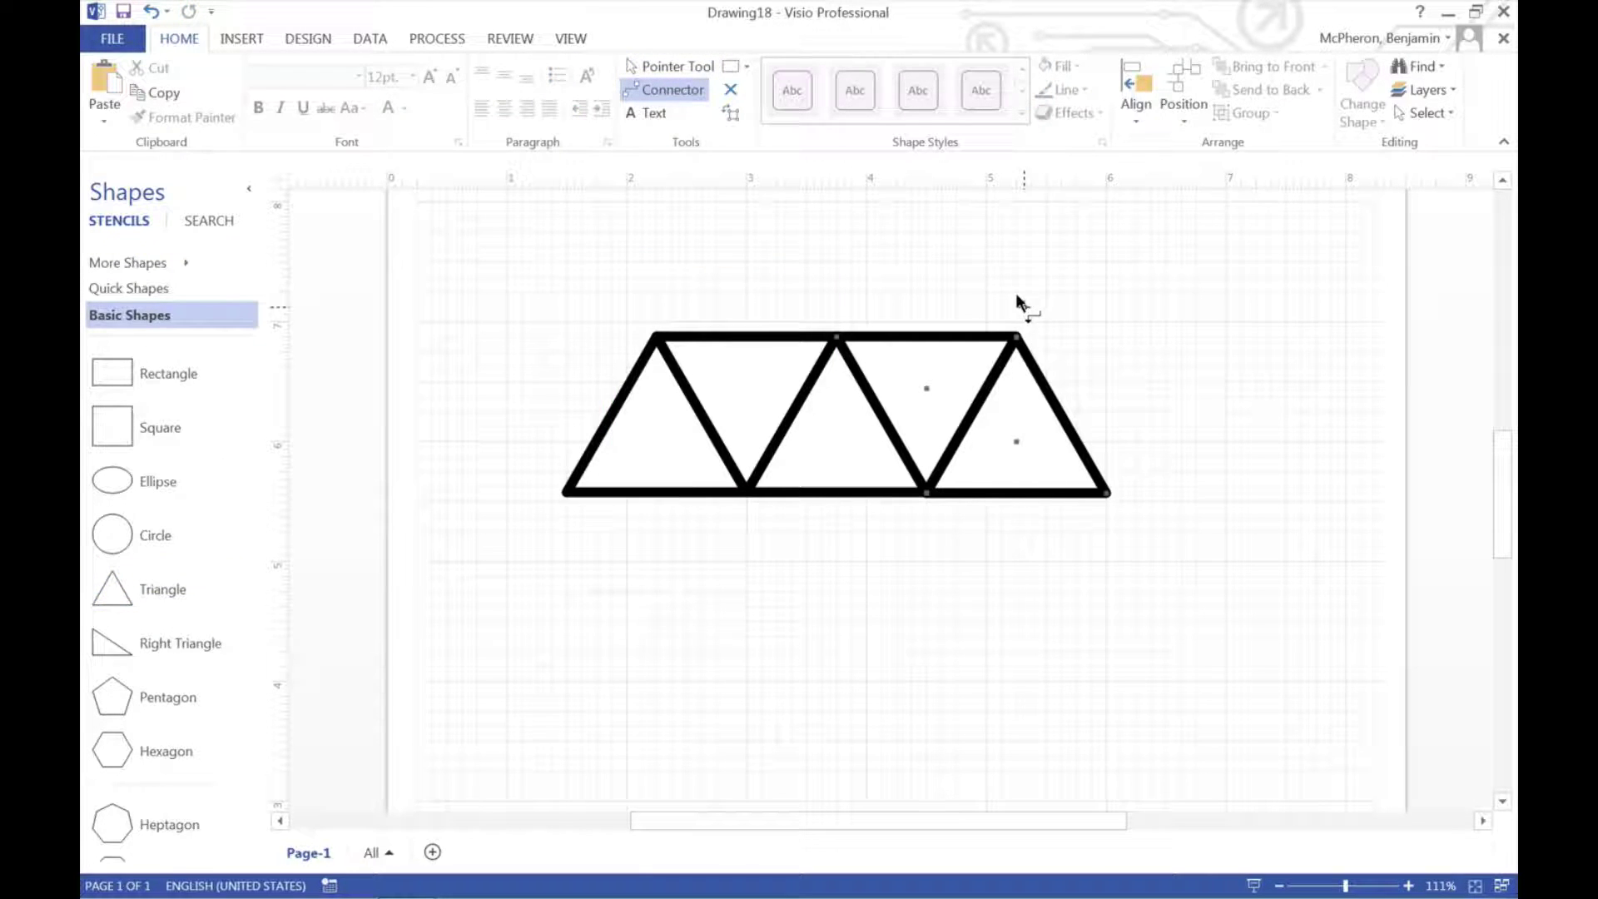
left_click(1017, 337)
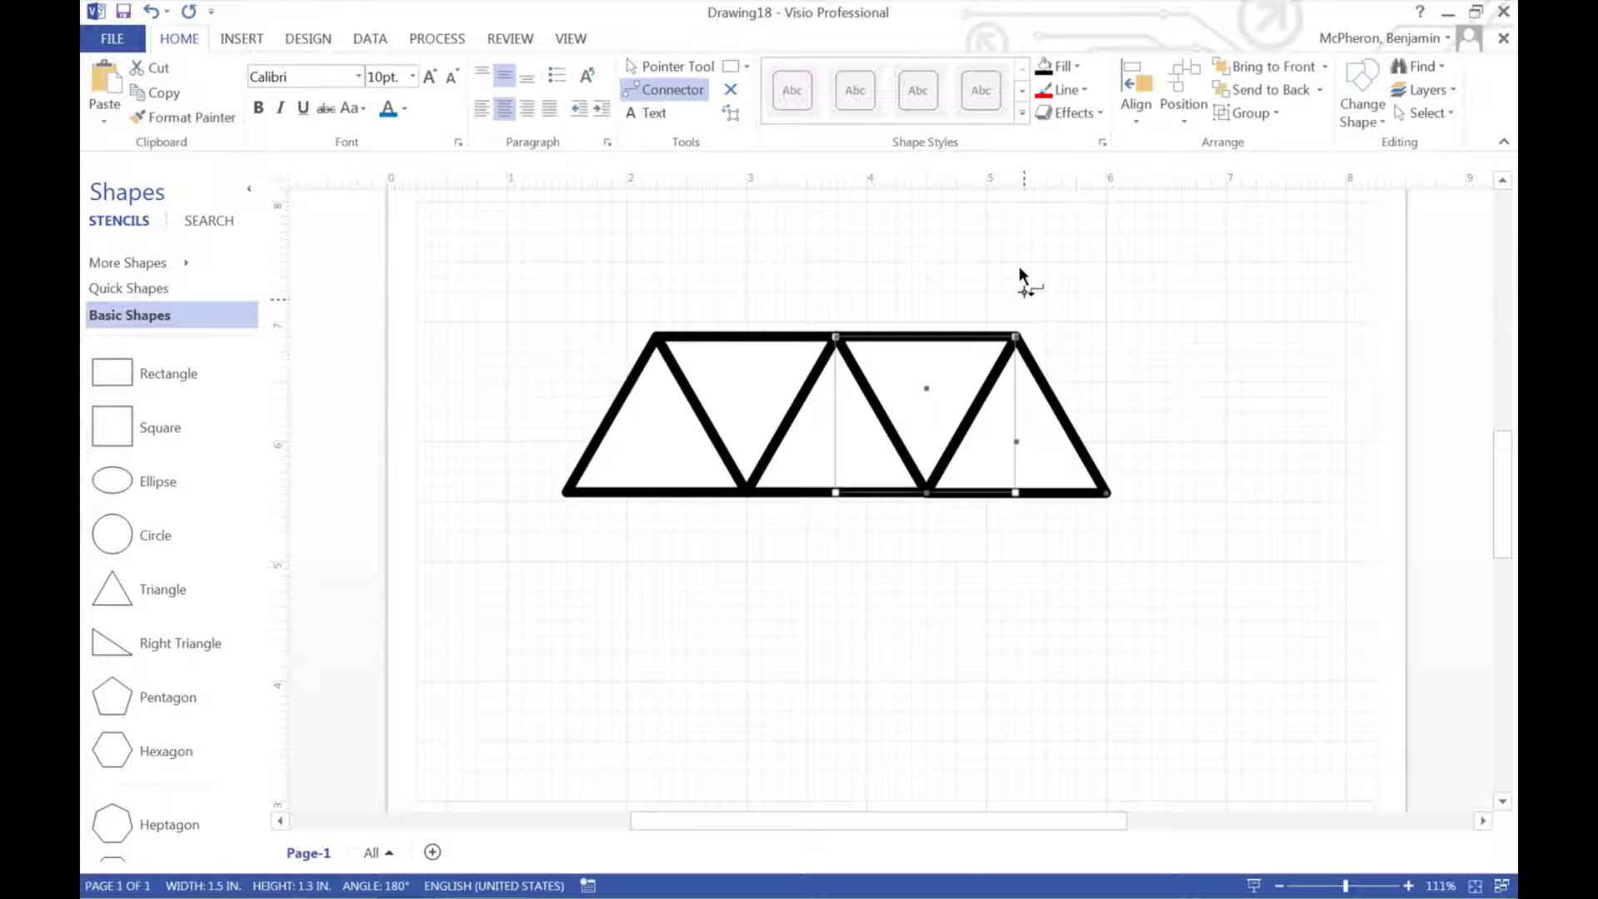
left_click_drag(1016, 254, 1024, 330)
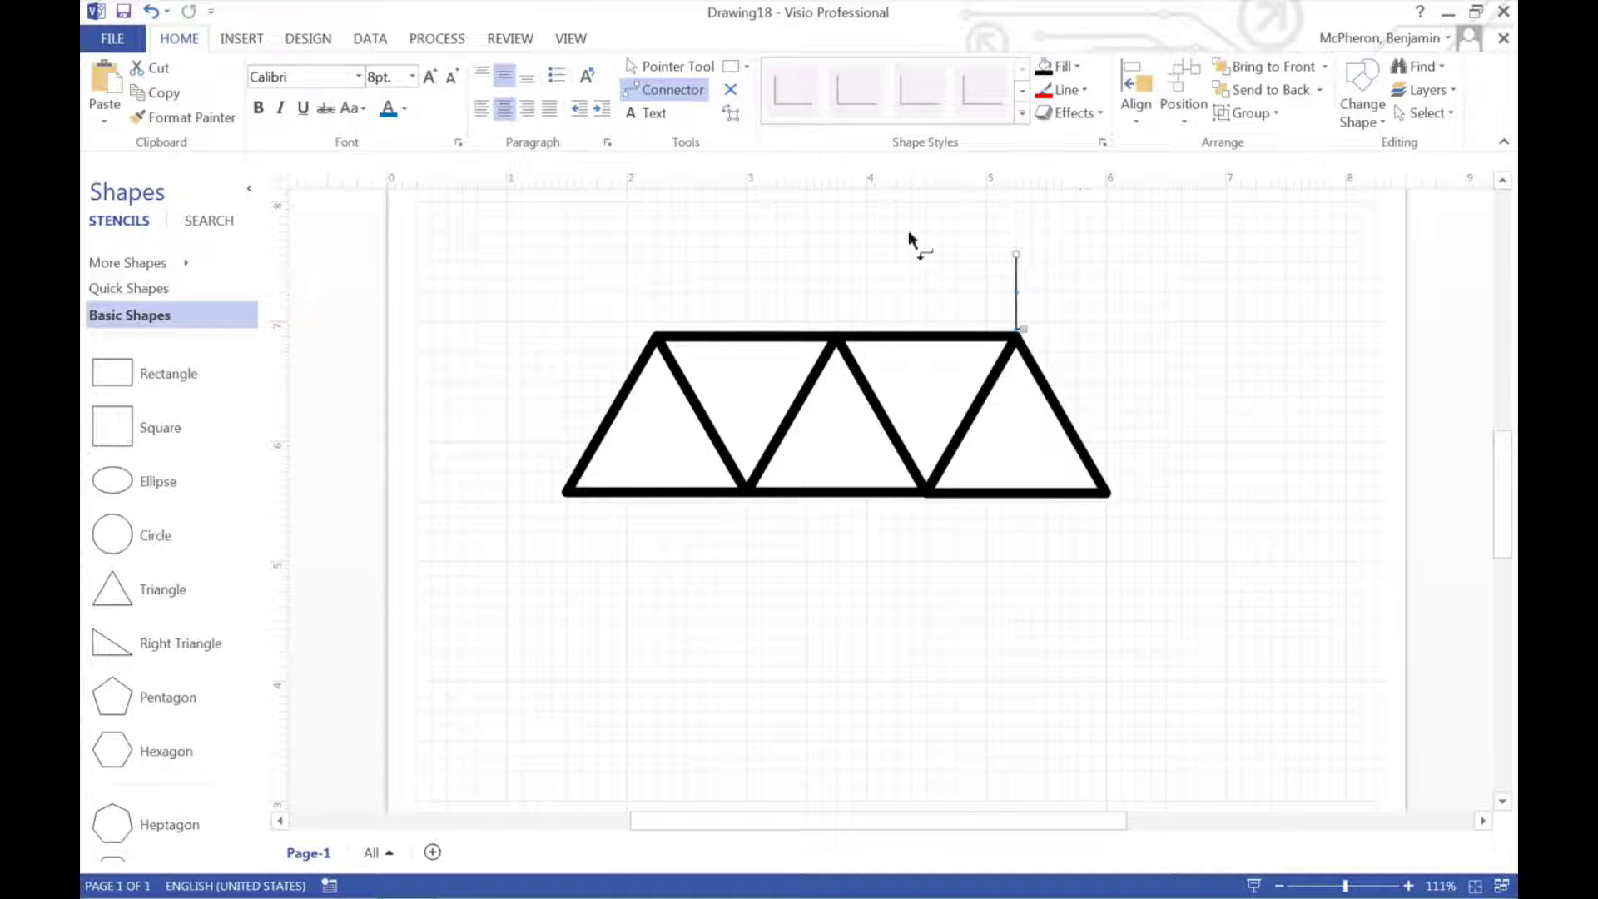
right_click(1016, 267)
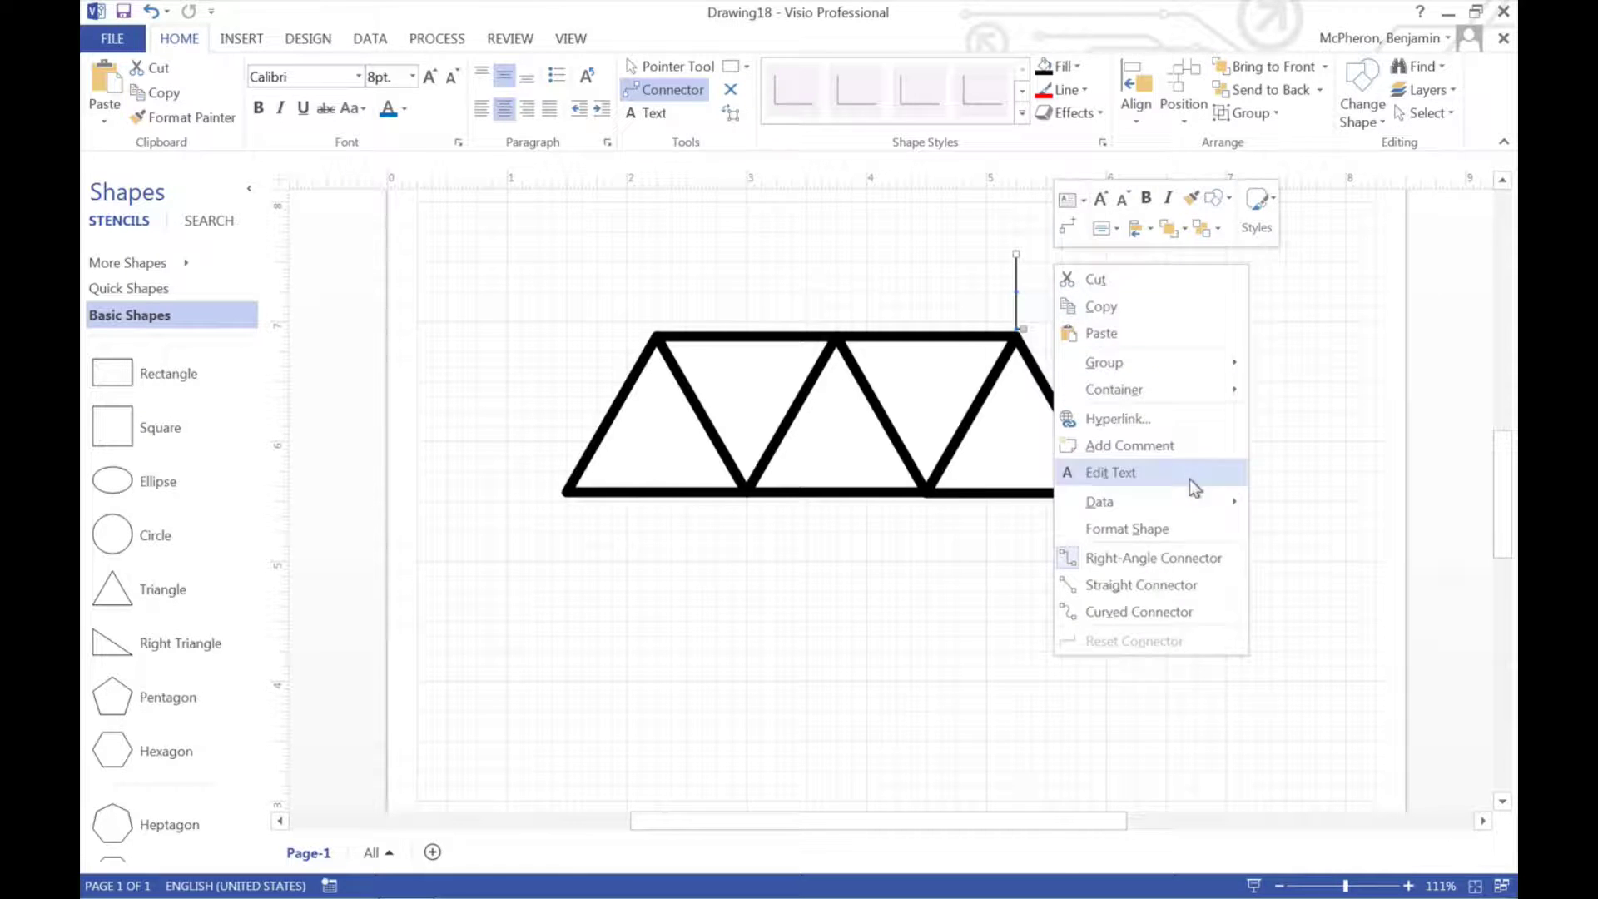
left_click(1187, 582)
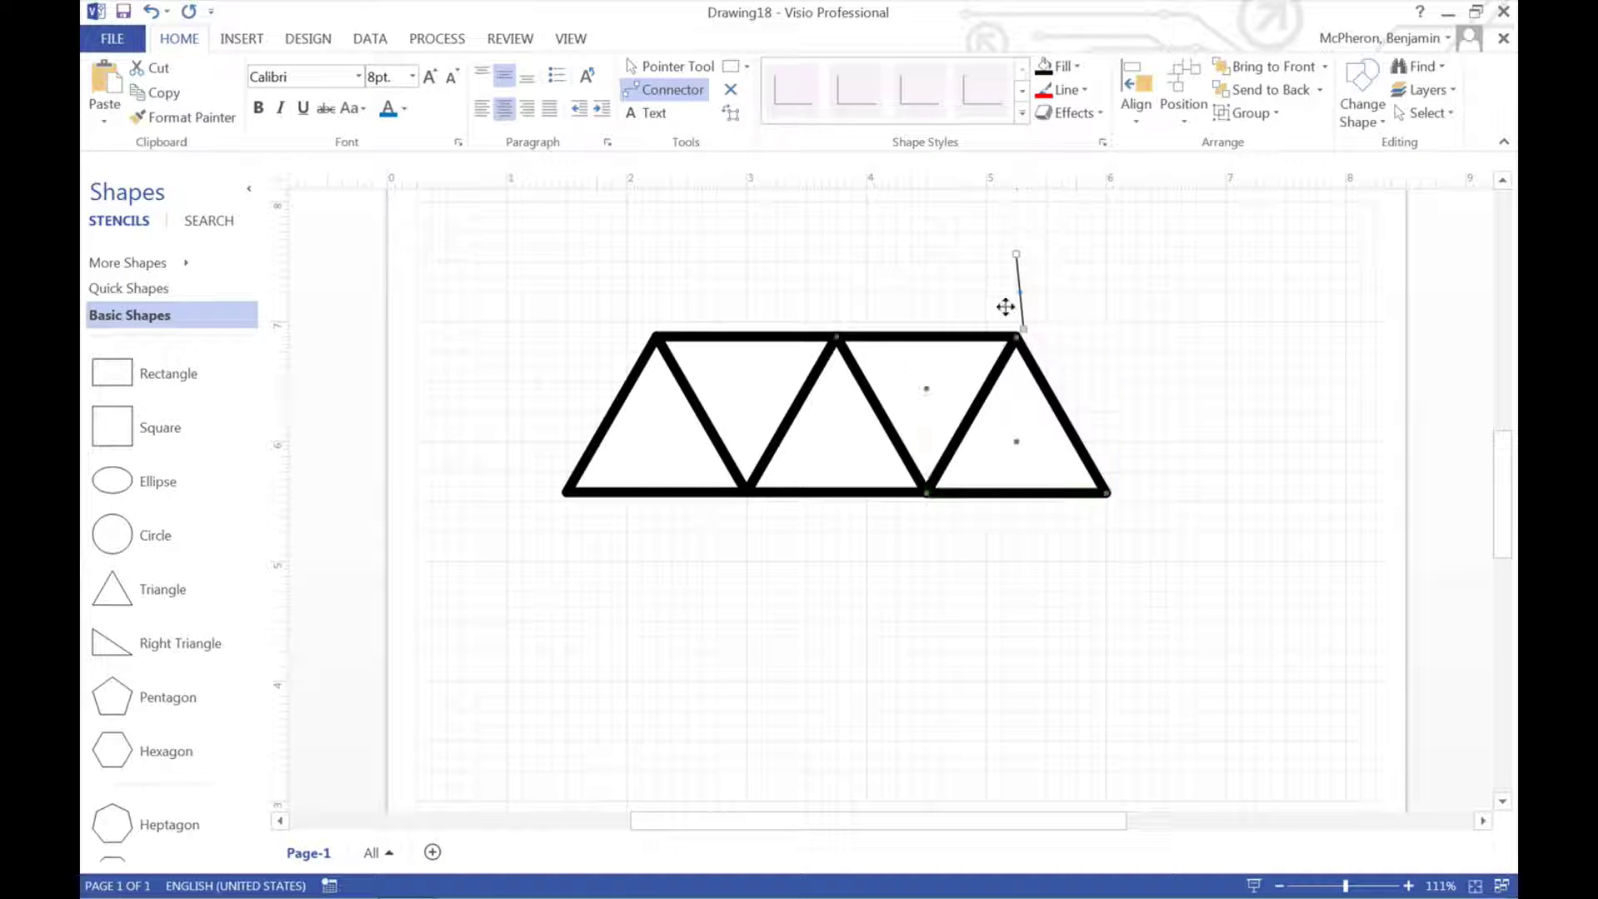
left_click_drag(1013, 333, 1016, 335)
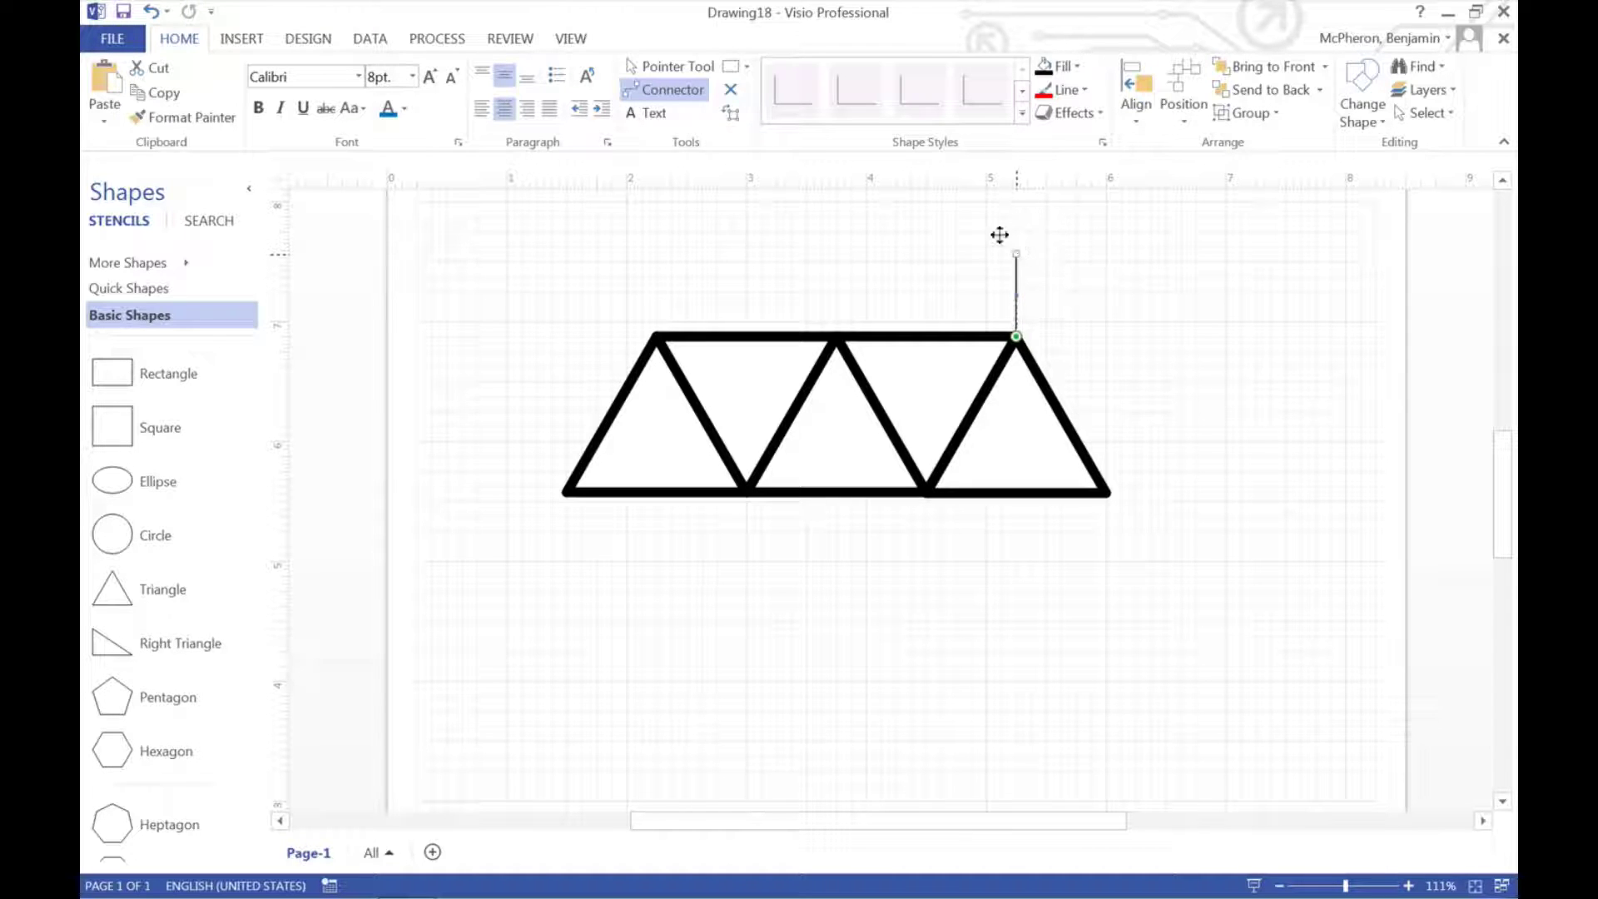
Make the connector red, 3 pt thick, with an arrowhead at its bottom end.
left_click(1064, 89)
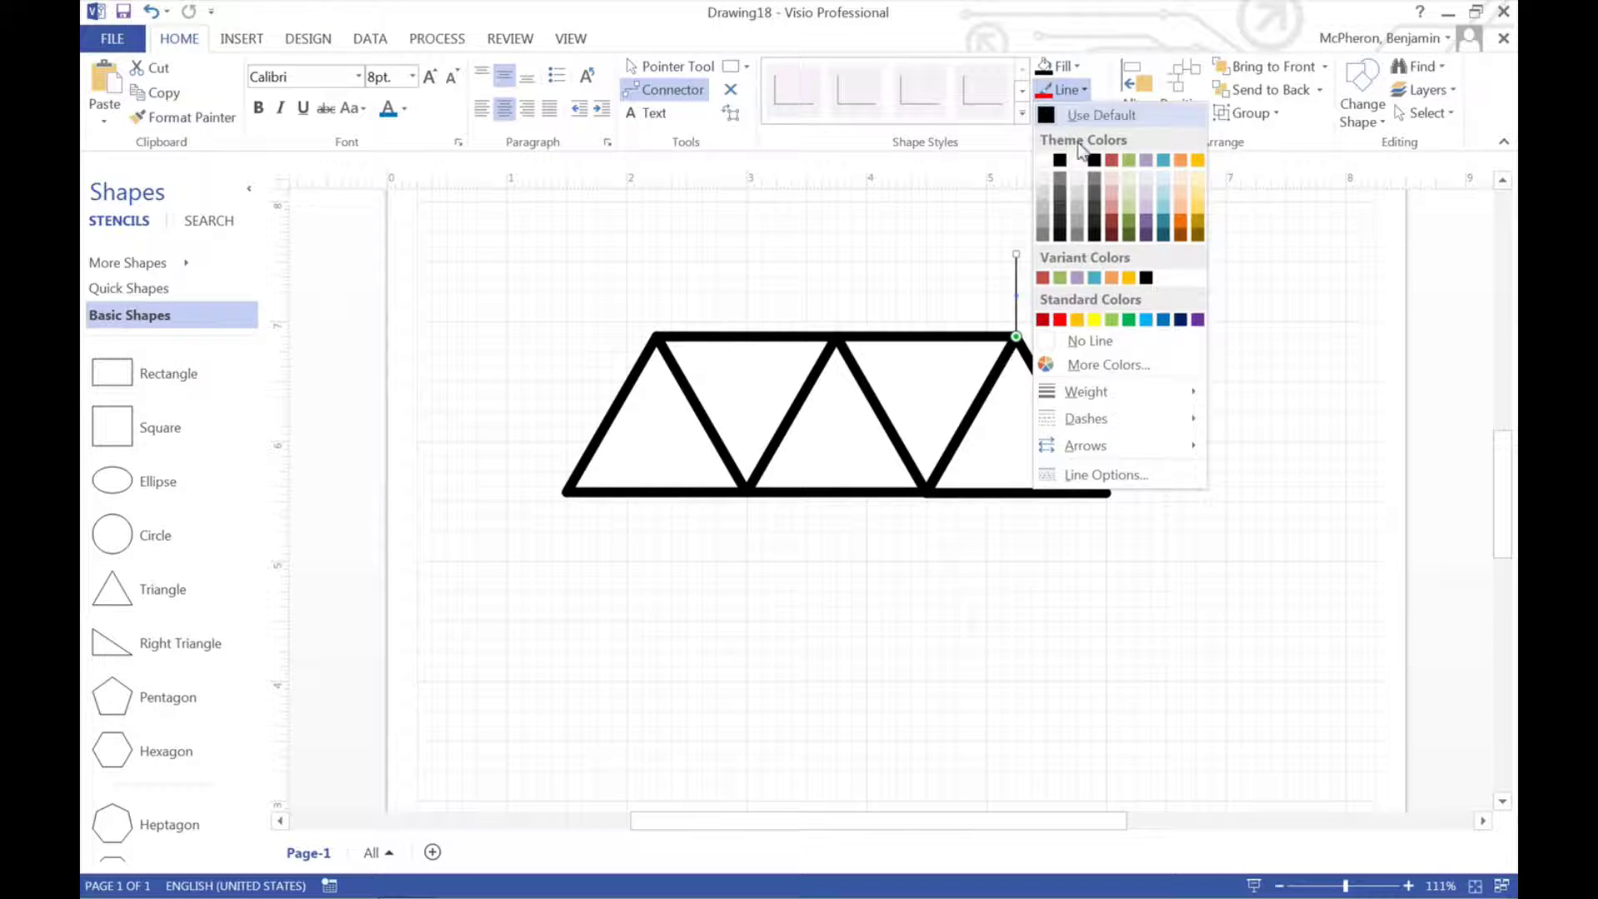
left_click(1060, 319)
left_click(1064, 89)
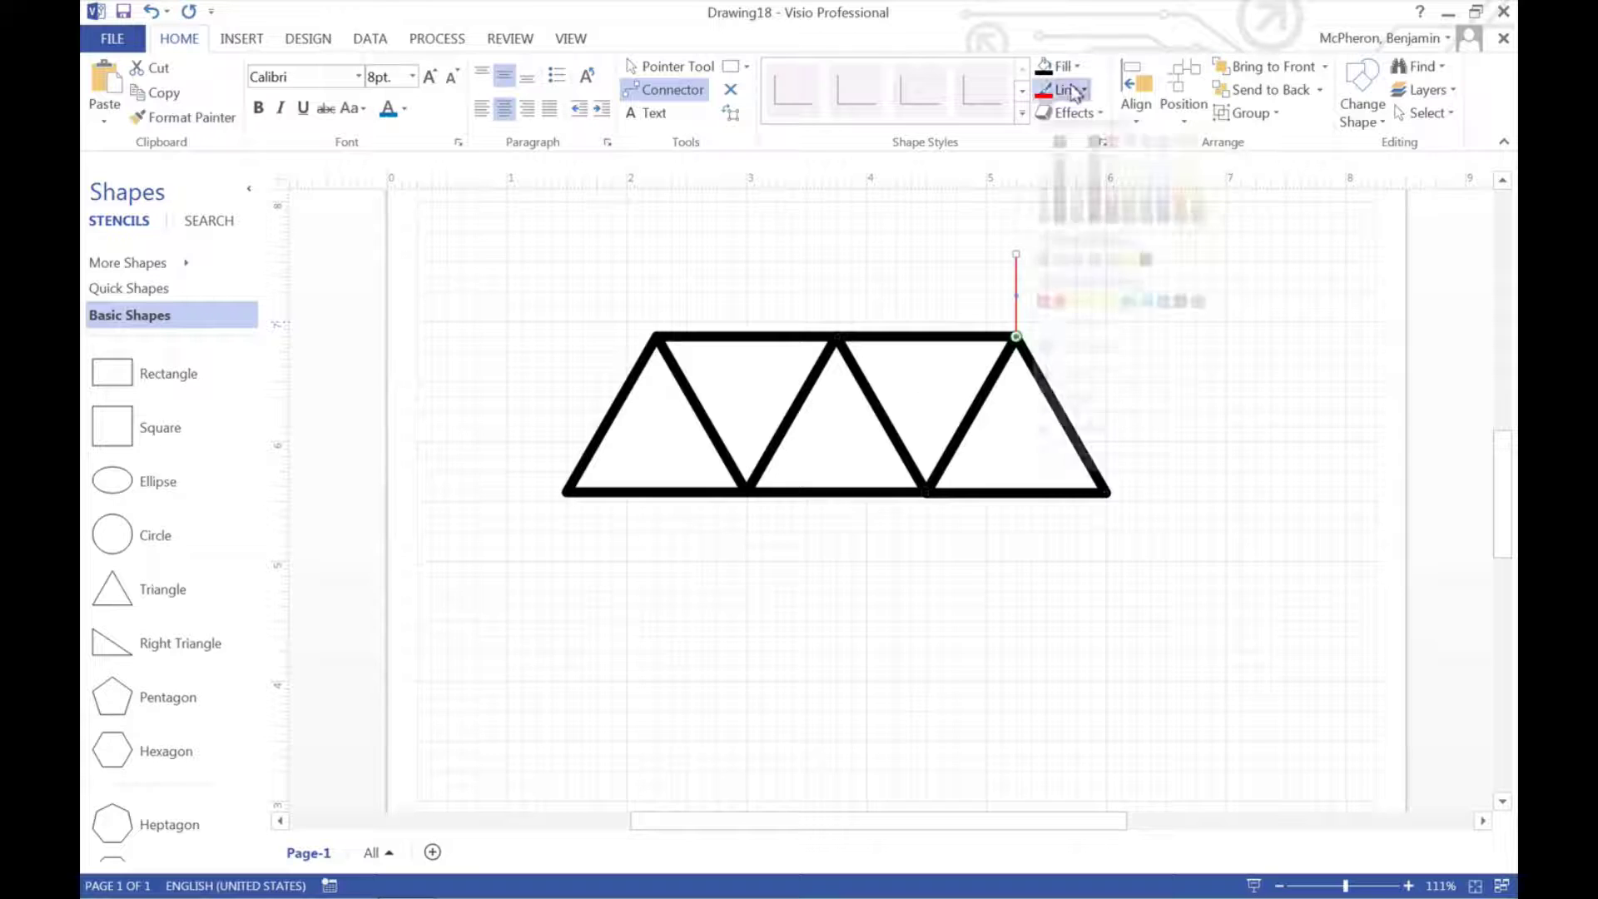
mouse_move(1097, 392)
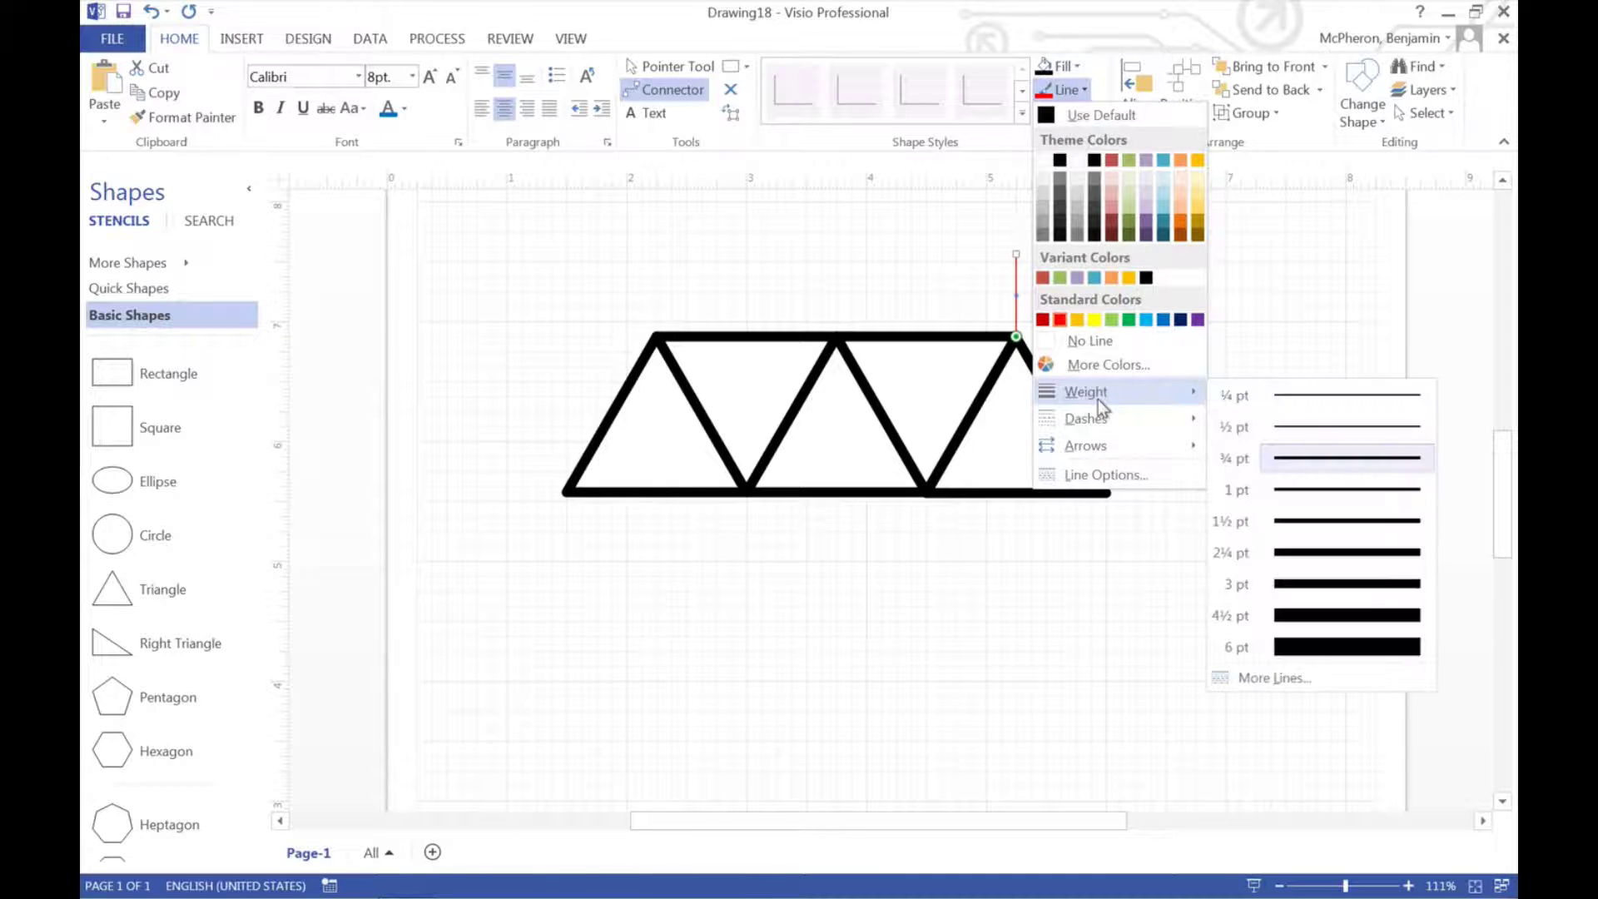
left_click(1279, 585)
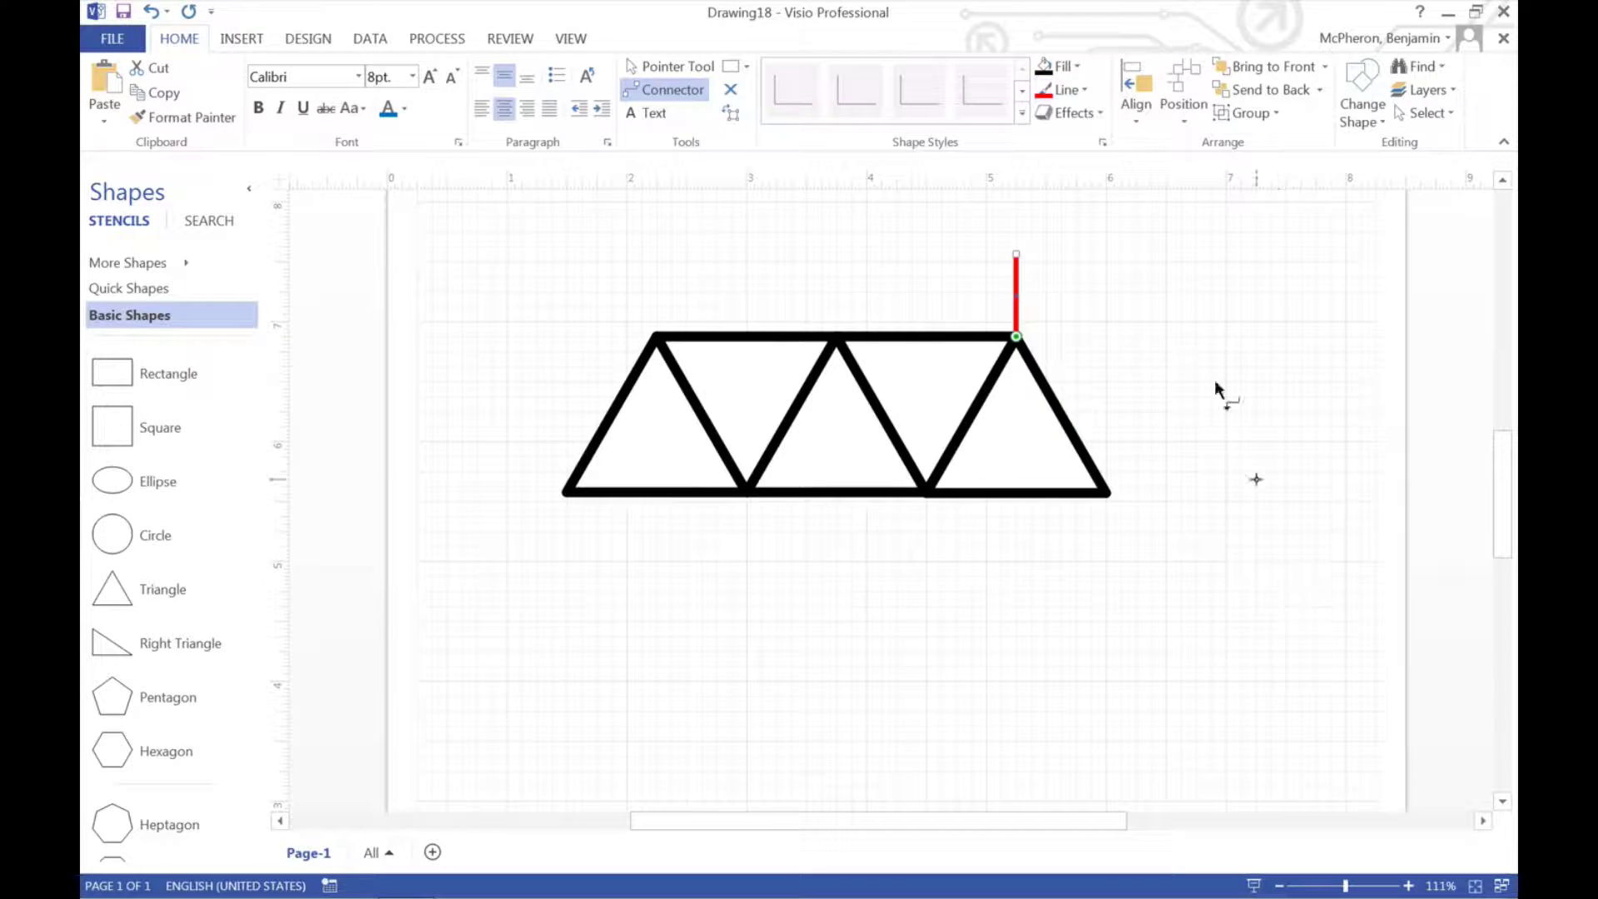
left_click(1064, 89)
mouse_move(1109, 447)
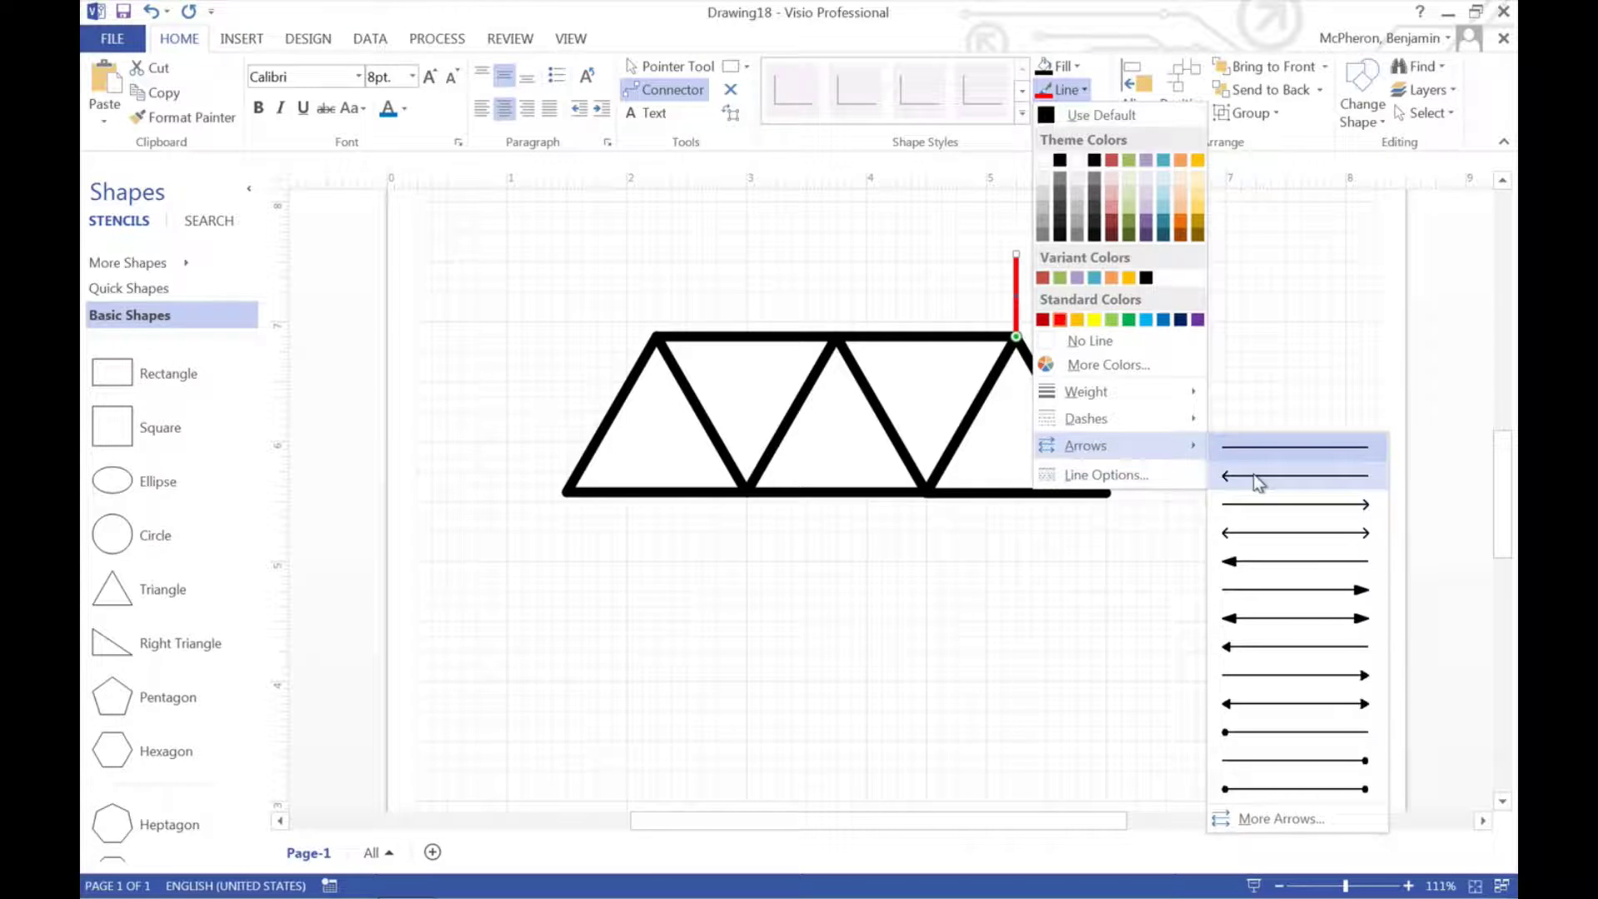
left_click(1271, 591)
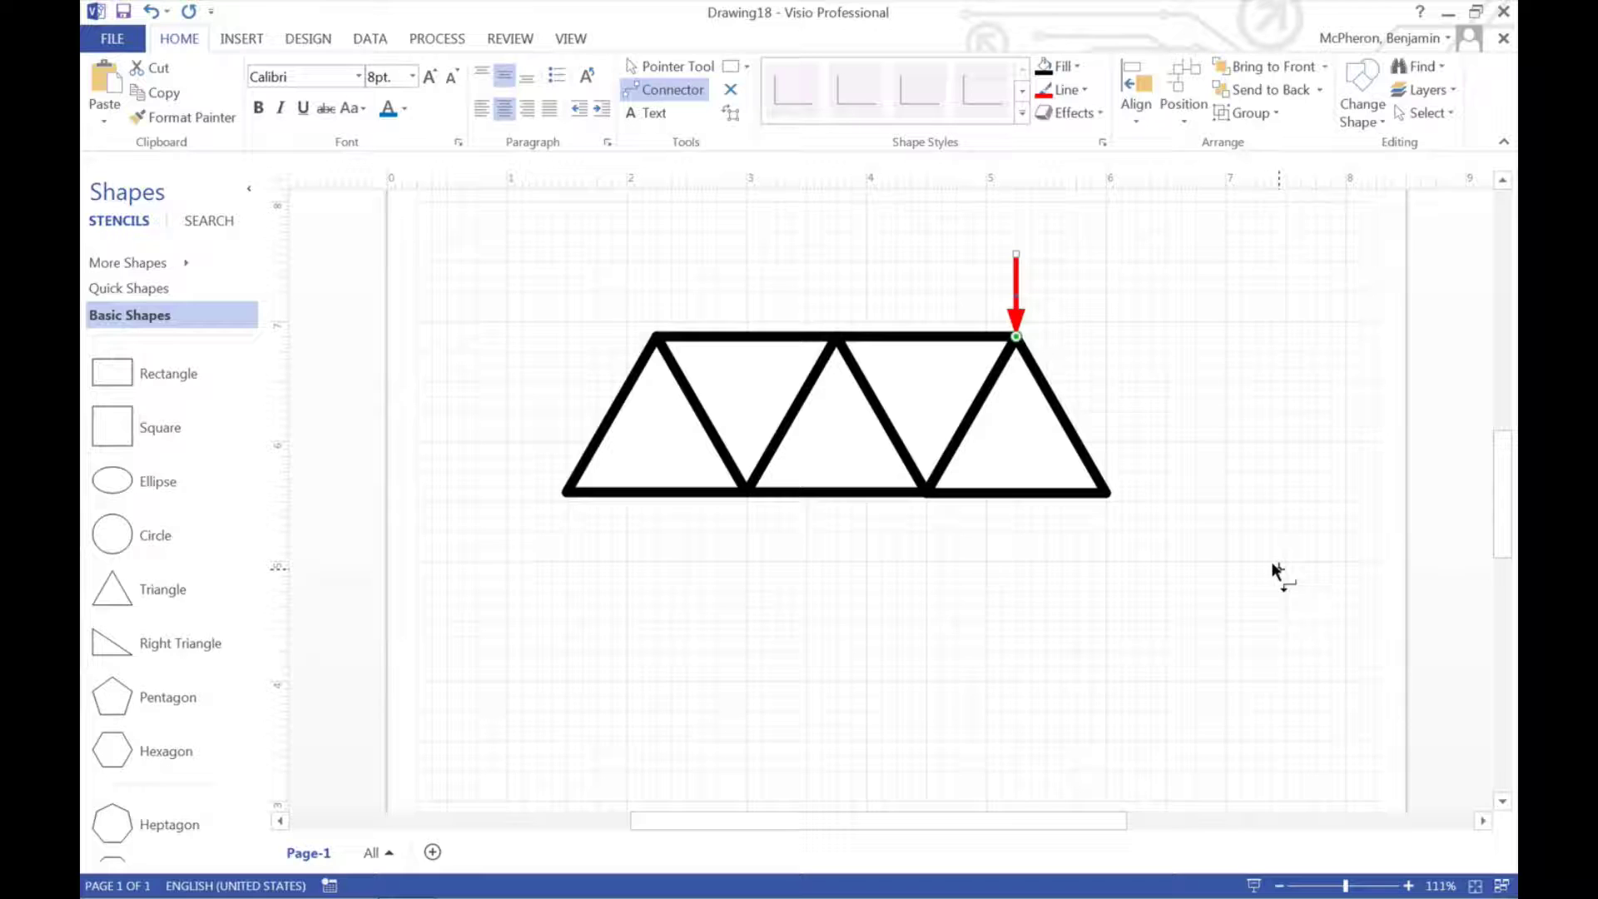
Add a Square, shrink it, and place it under the truss's bottom-left joint.
left_click(1190, 275)
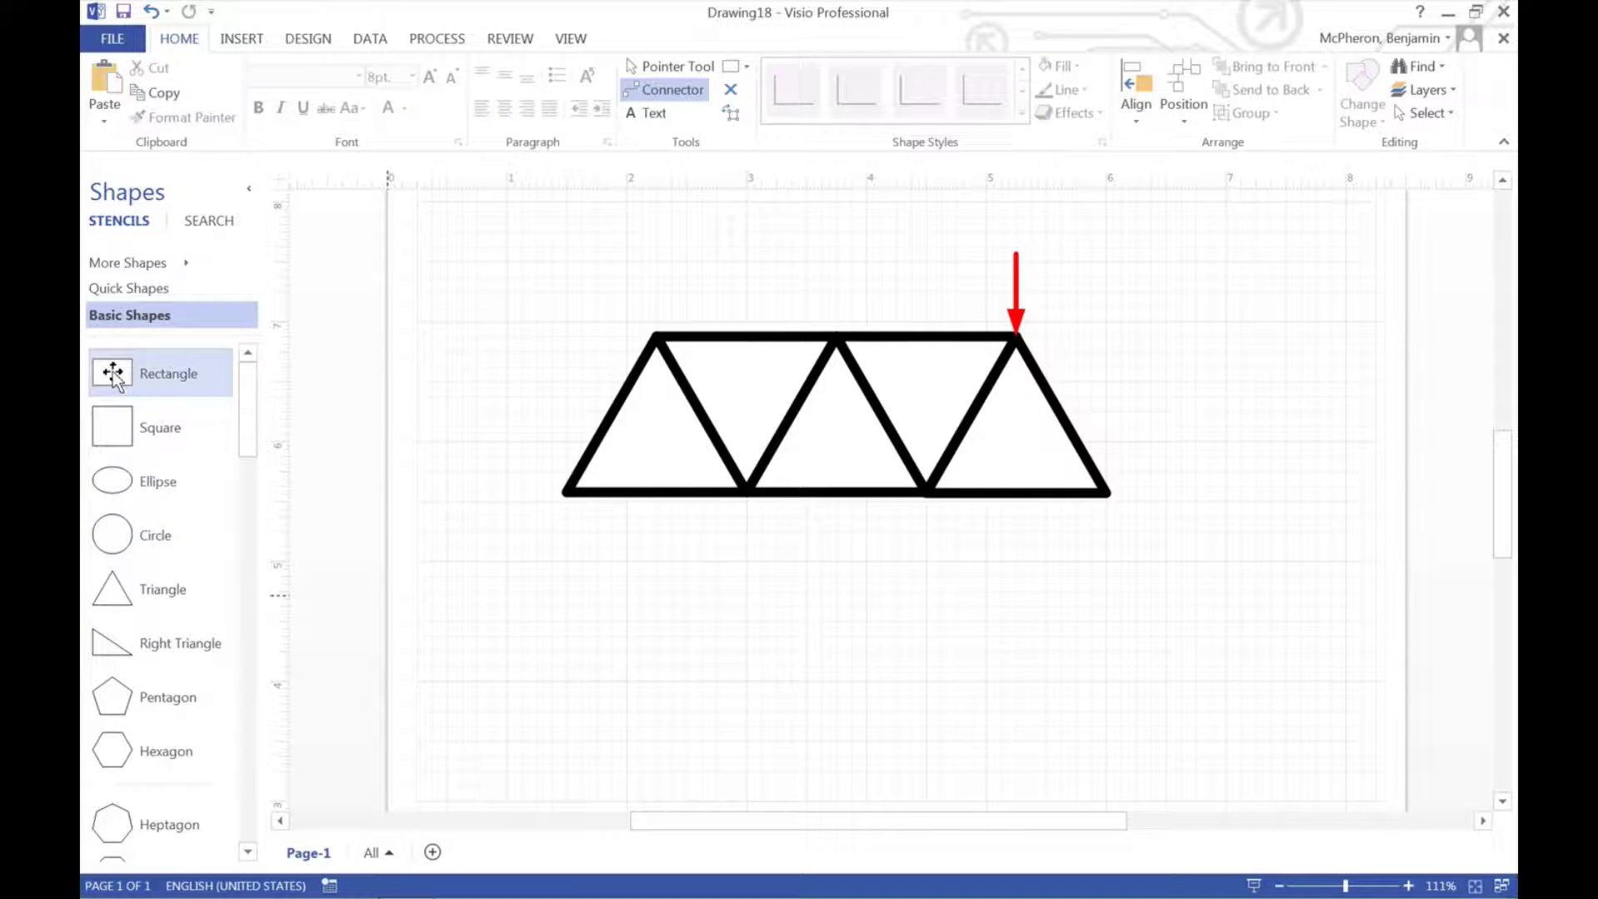
left_click_drag(100, 408, 645, 593)
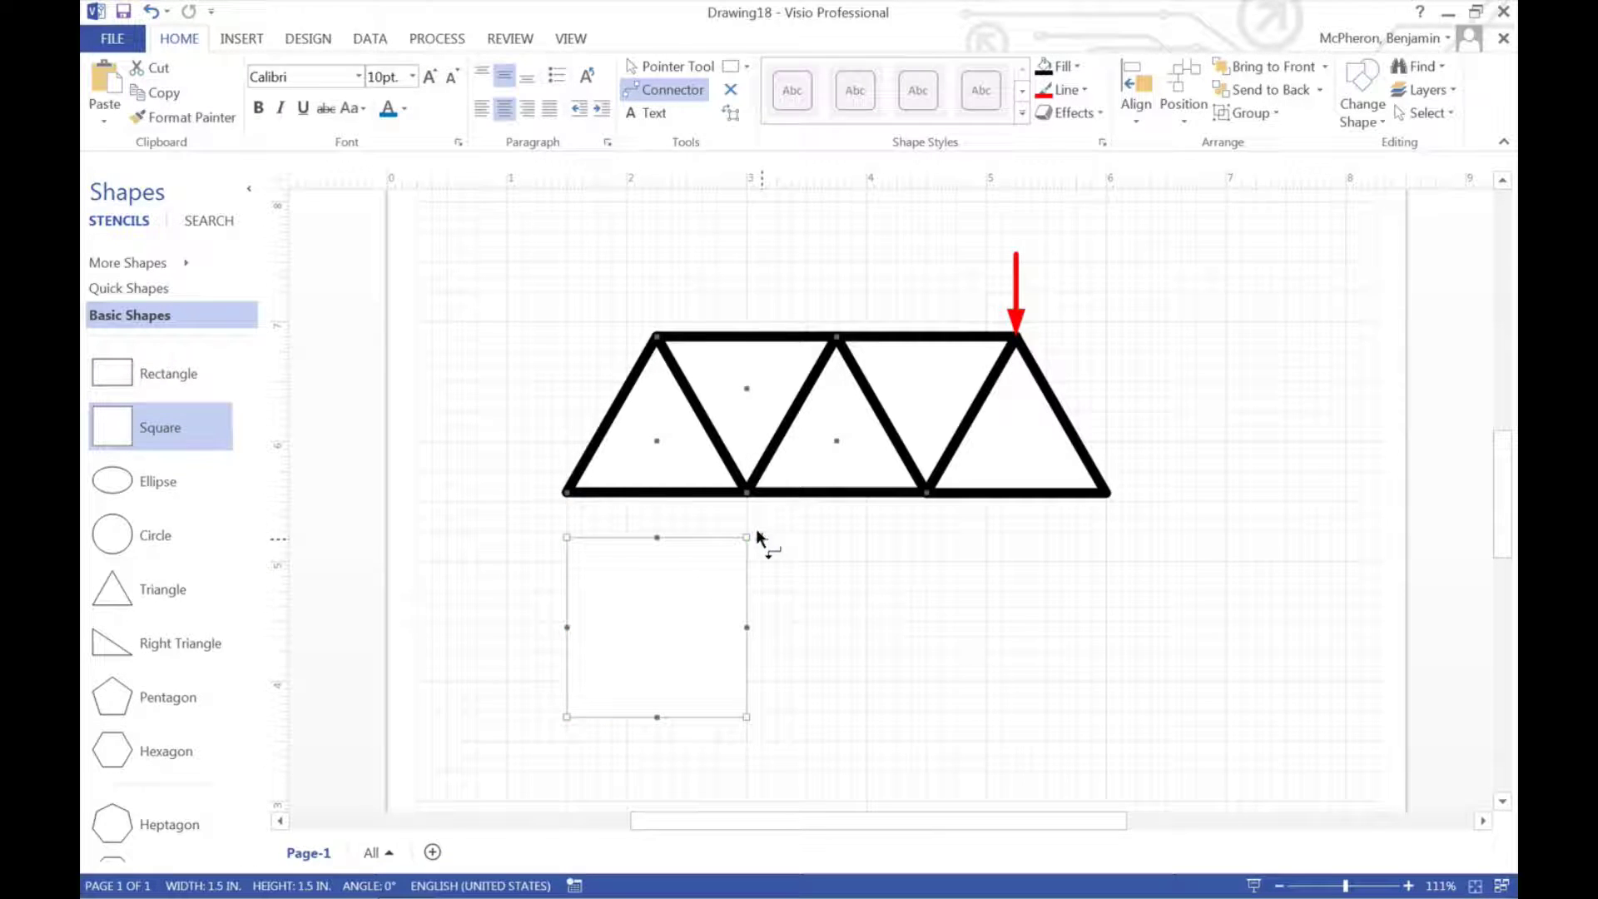
left_click_drag(746, 537, 552, 678)
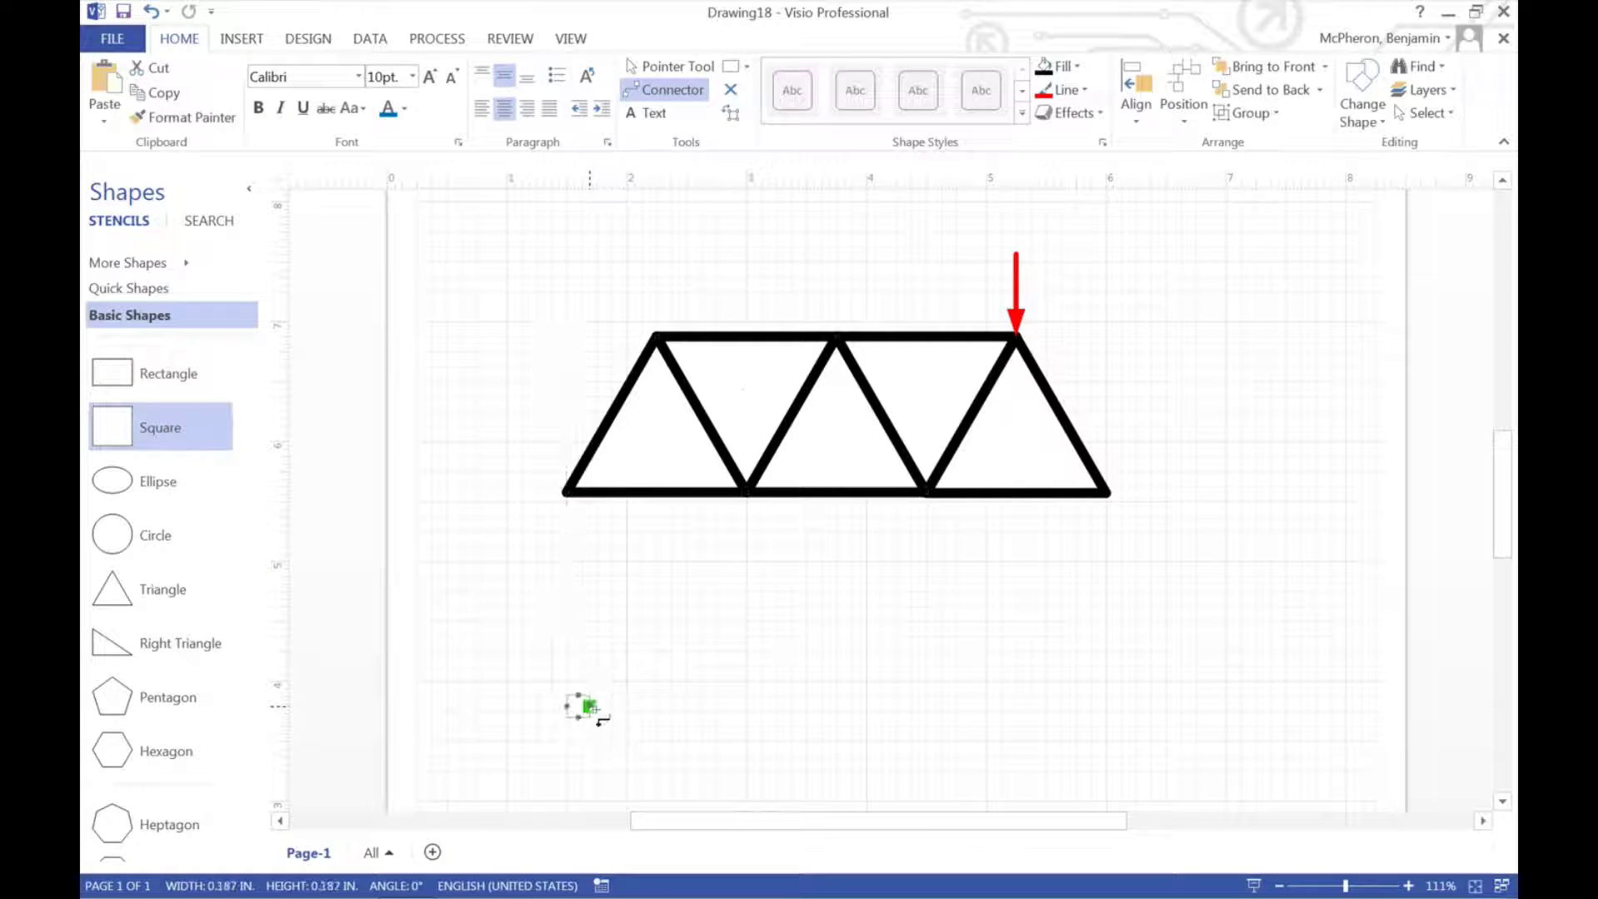
left_click(678, 66)
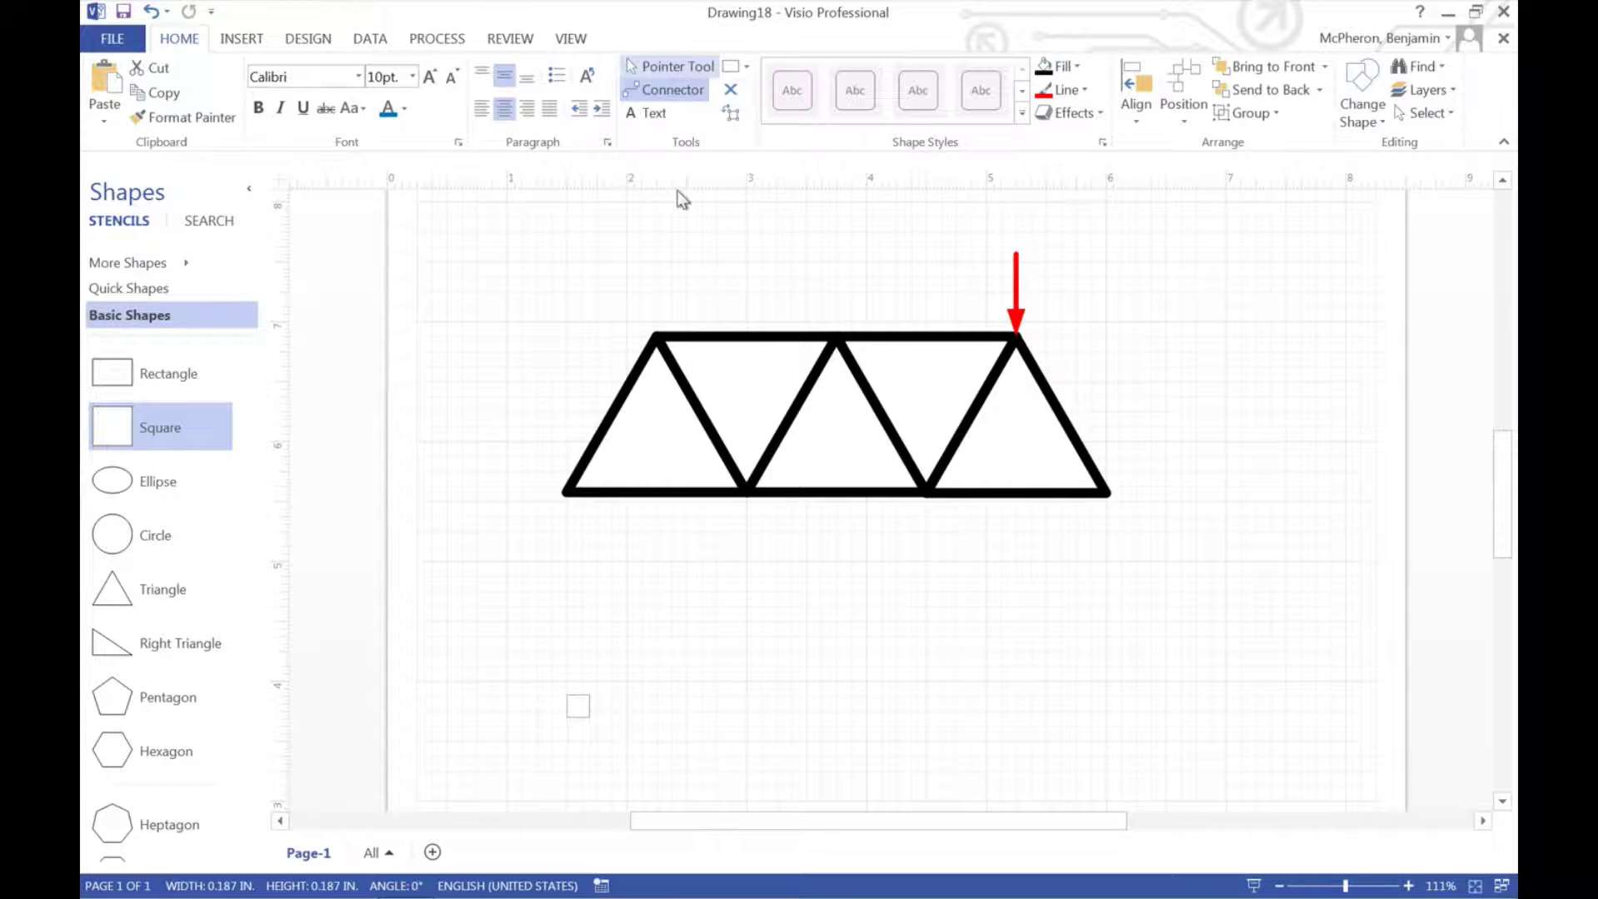
left_click(578, 706)
left_click_drag(571, 699, 557, 483)
left_click(666, 525)
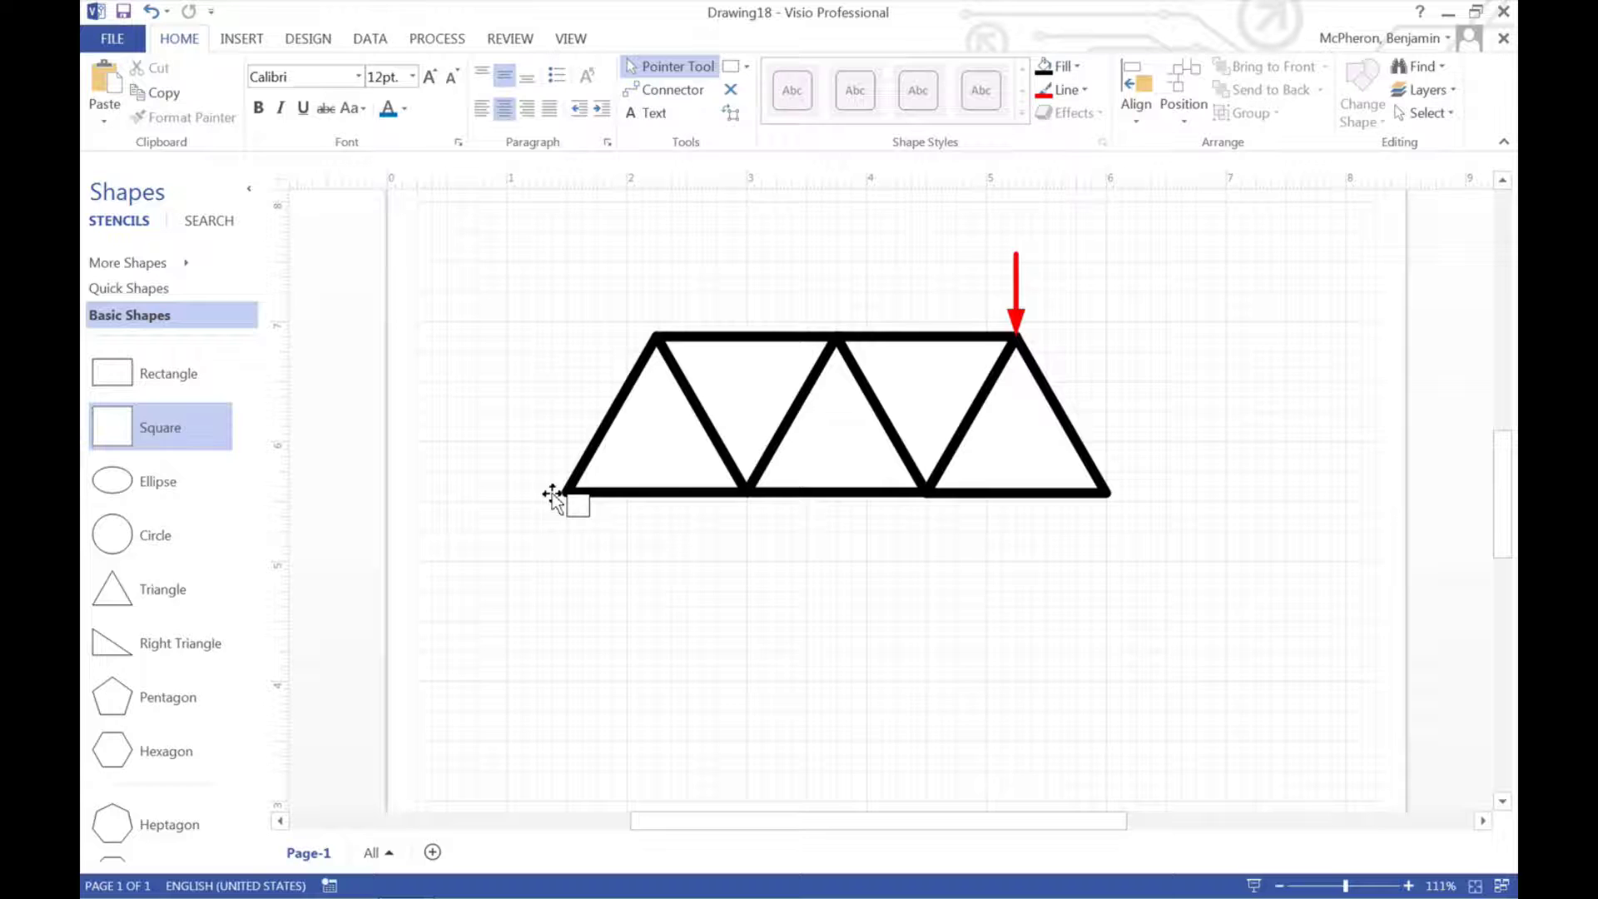
Add a small Triangle and place it under the truss's bottom-right joint.
left_click_drag(97, 571, 1119, 598)
left_click_drag(1219, 517, 1092, 504)
left_click(1248, 443)
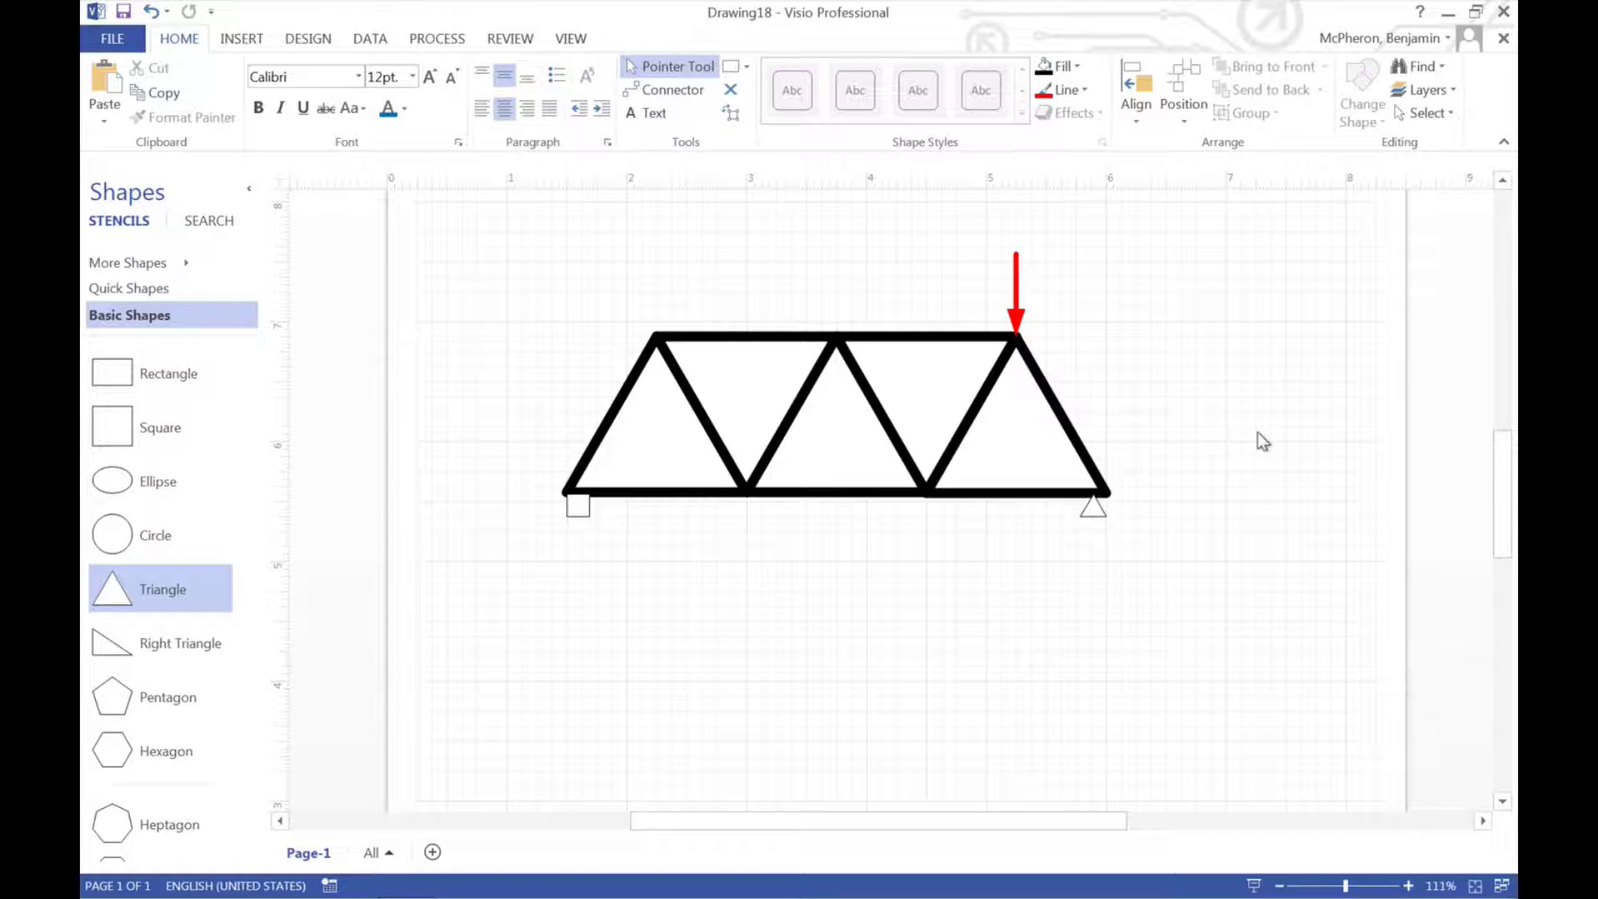
scroll(1257, 433, "down", 2)
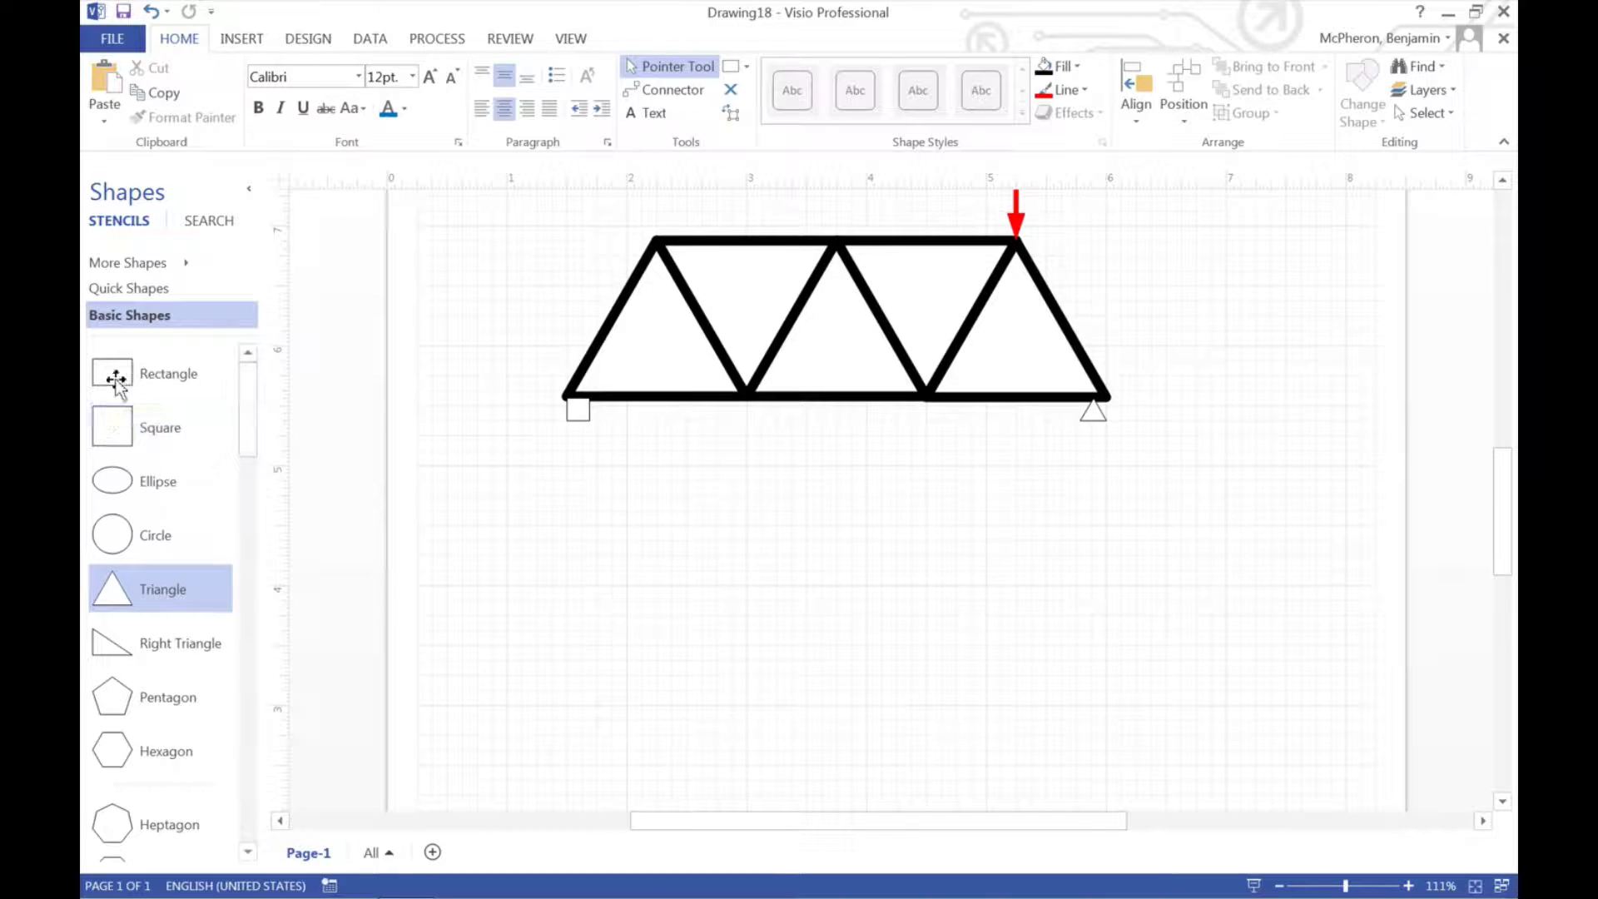
Drop a Rectangle below the truss and shorten it into a roughly 1-inch square mass block.
left_click_drag(106, 362, 862, 559)
left_click(377, 492)
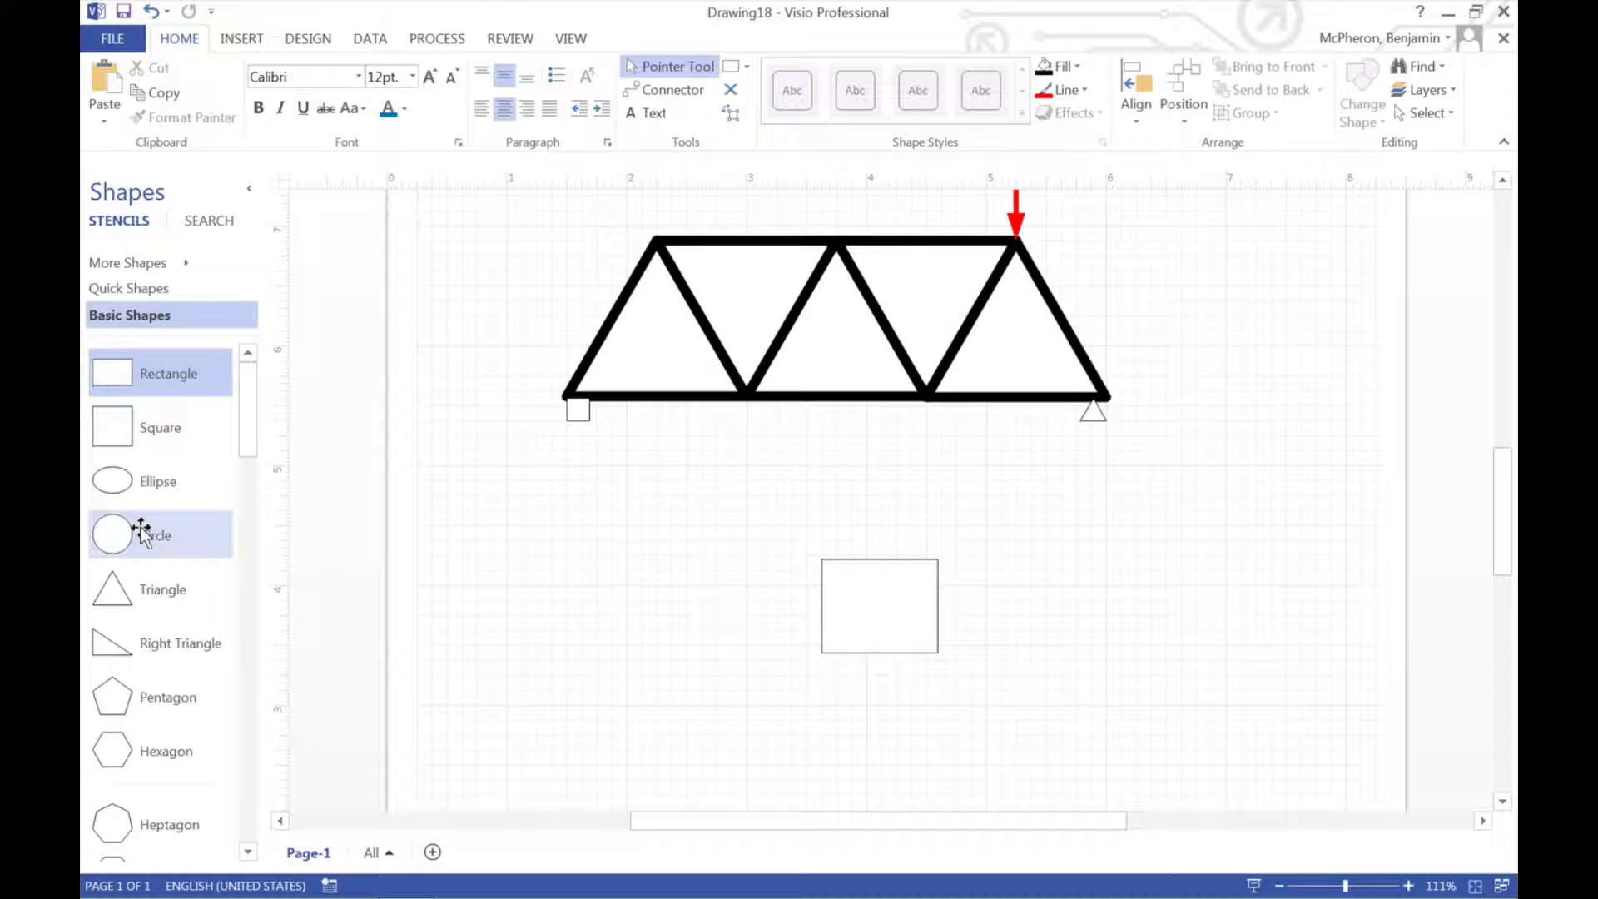
left_click(180, 263)
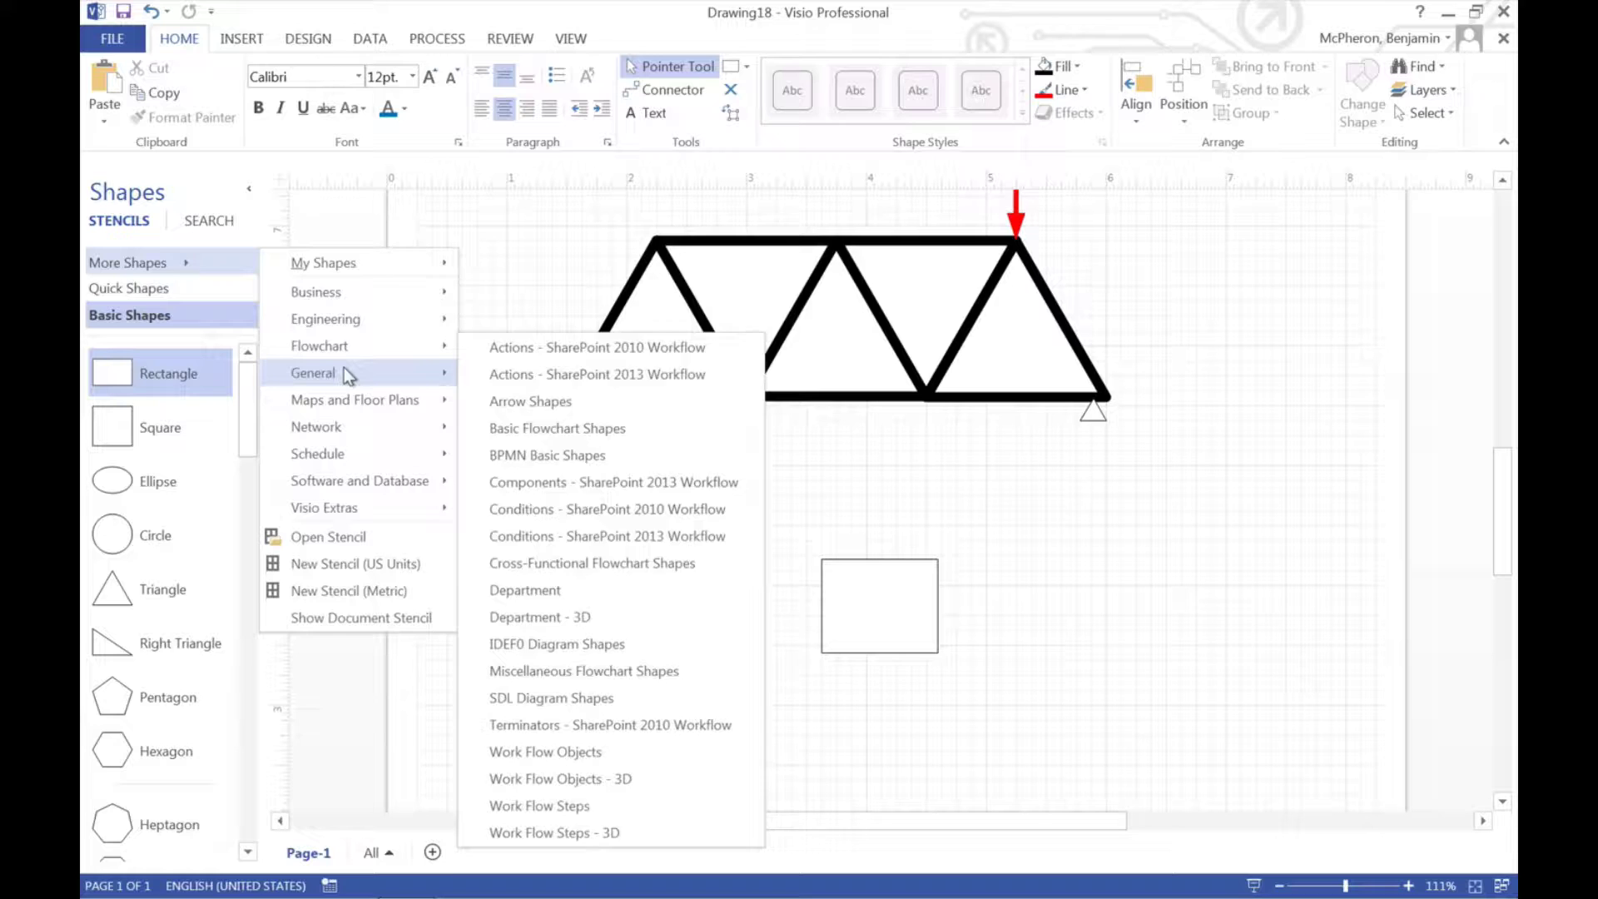
Load Engineering > Electrical Engineering > Fundamental Items and place an enlarged Resistor left of the box.
mouse_move(346, 375)
mouse_move(390, 321)
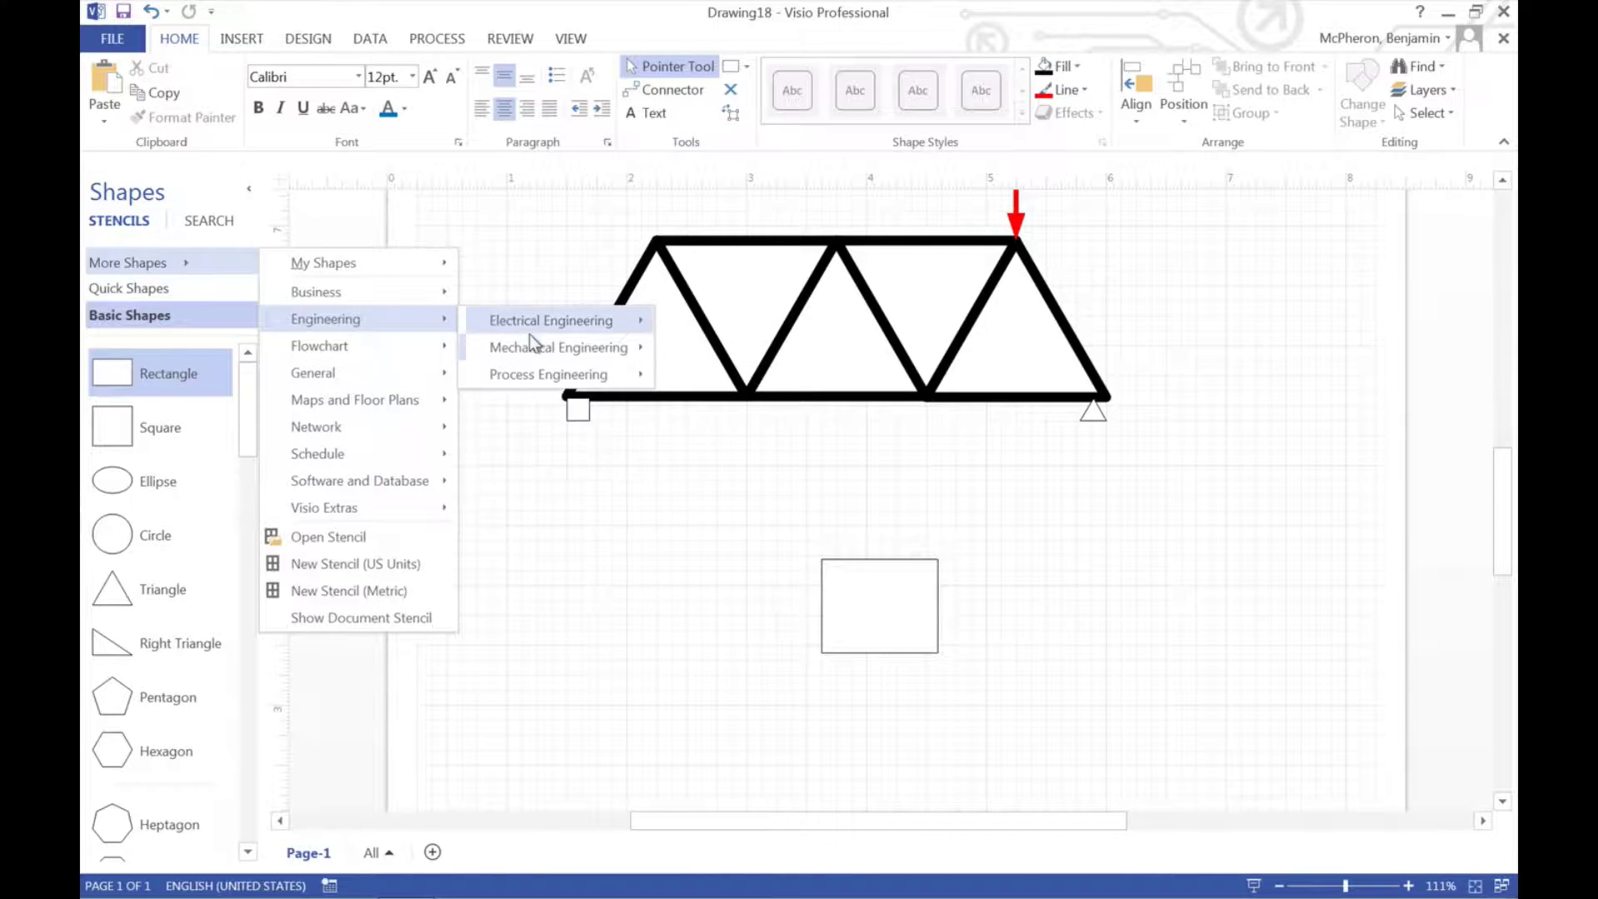
mouse_move(556, 328)
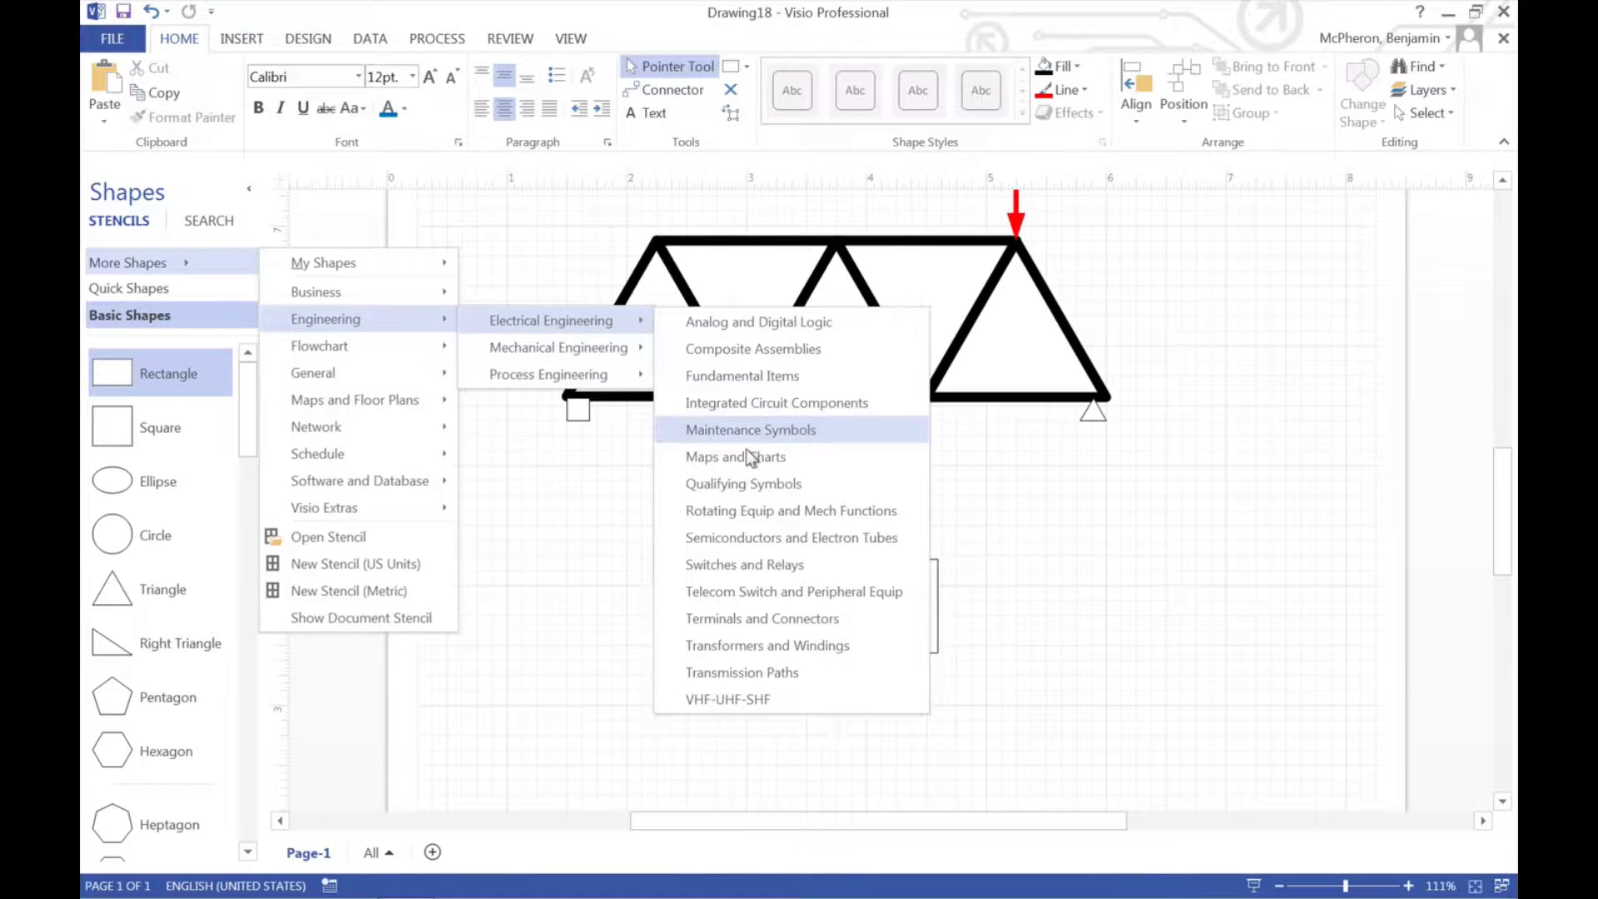
left_click(781, 379)
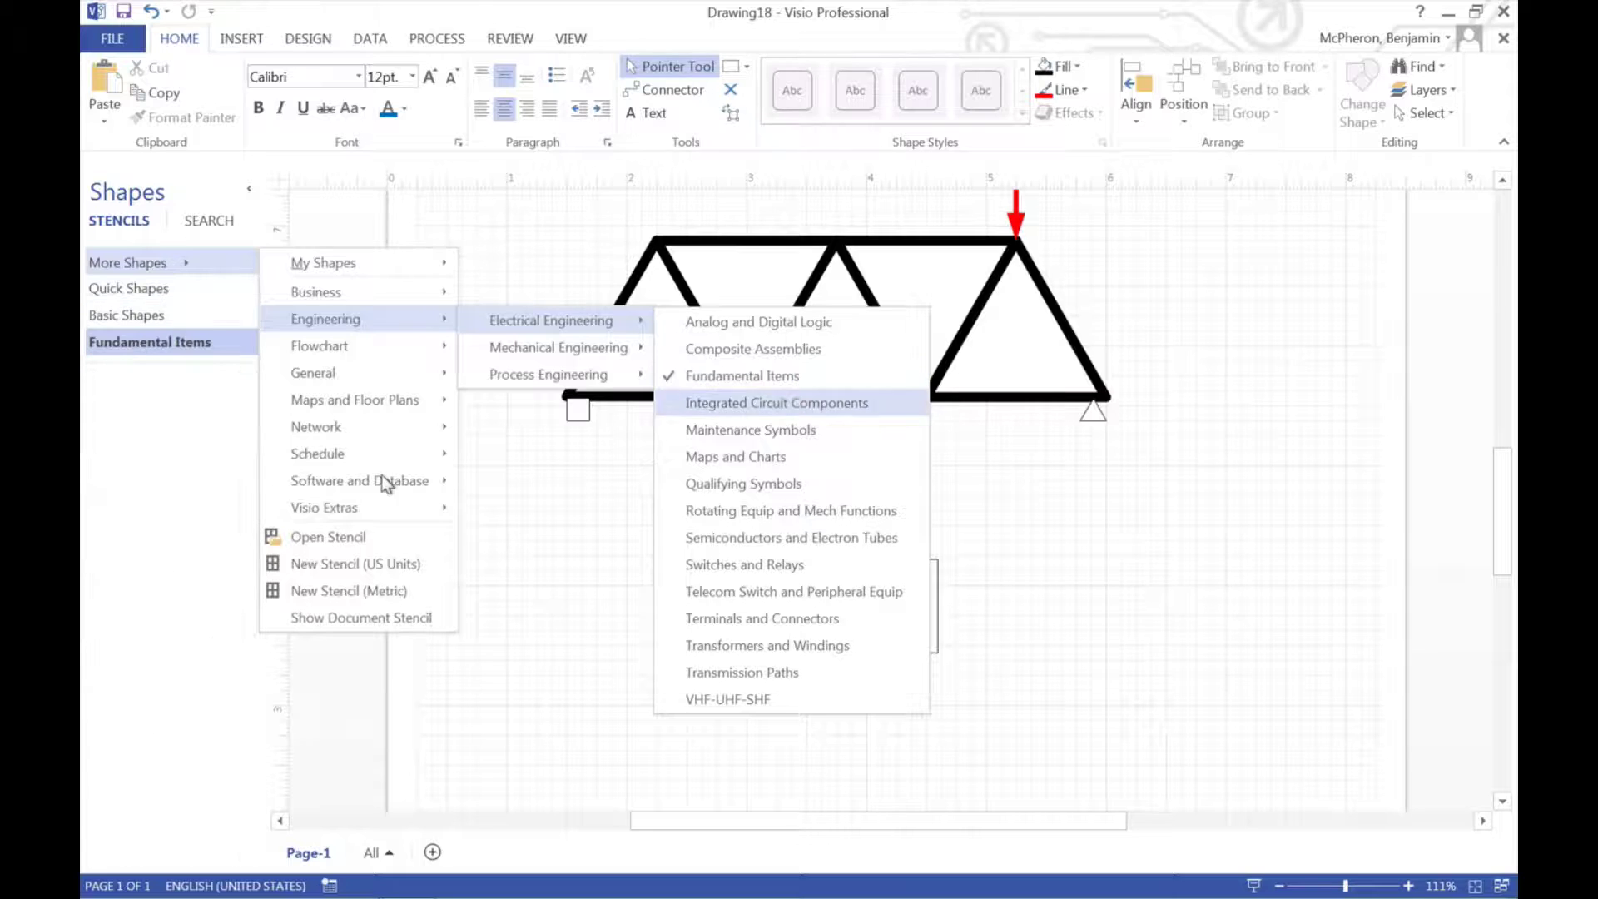
left_click(103, 388)
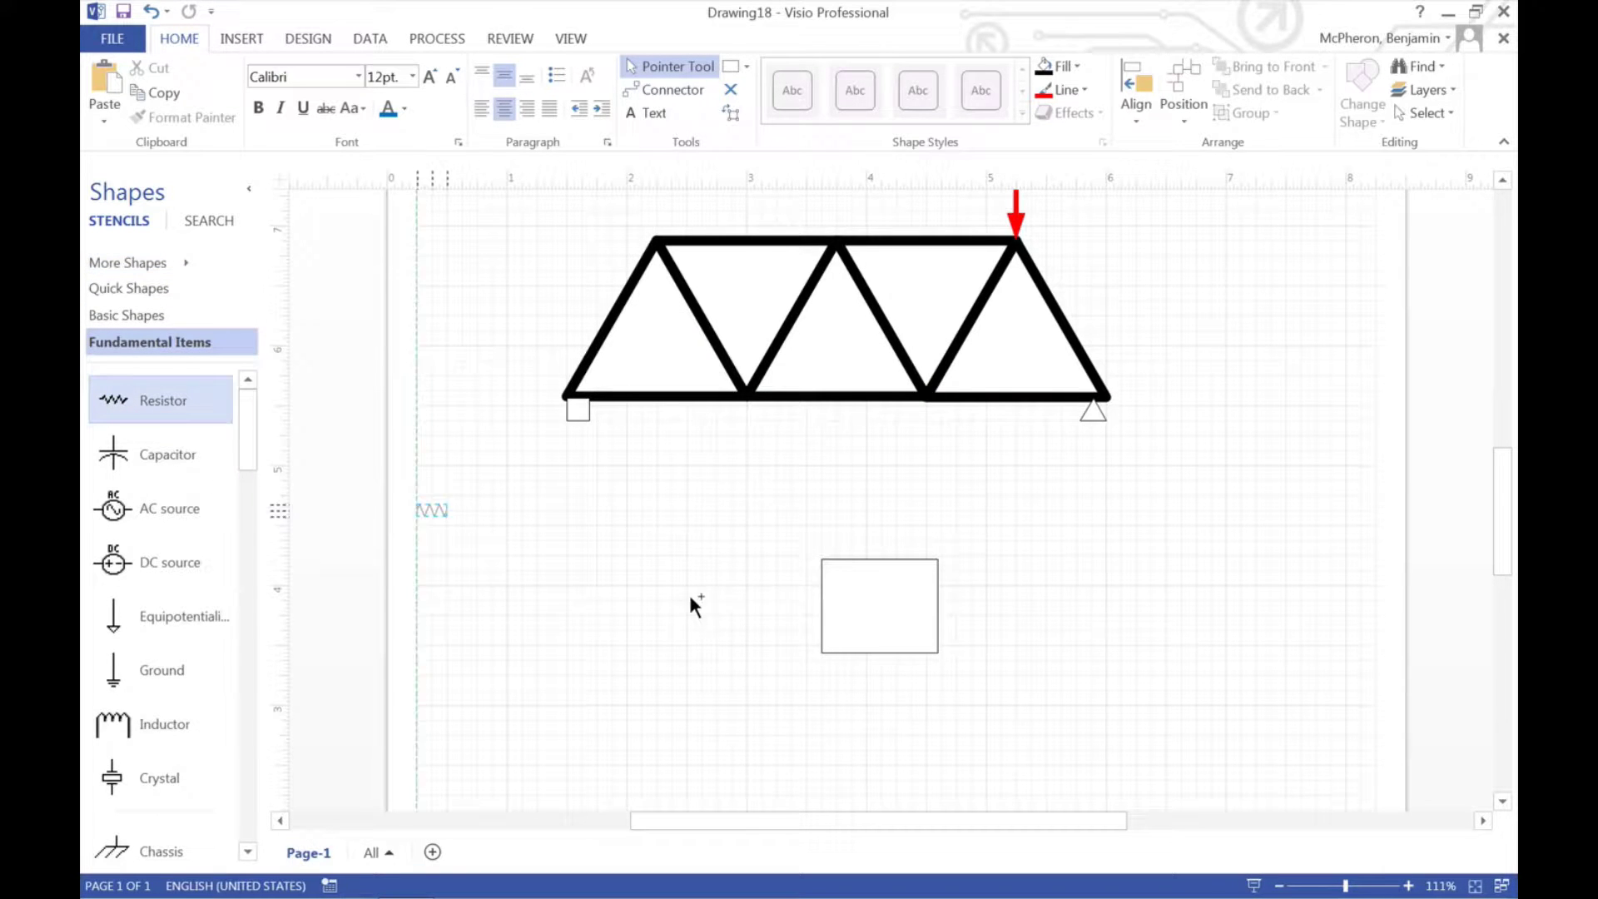
left_click_drag(690, 597, 793, 590)
left_click(722, 662)
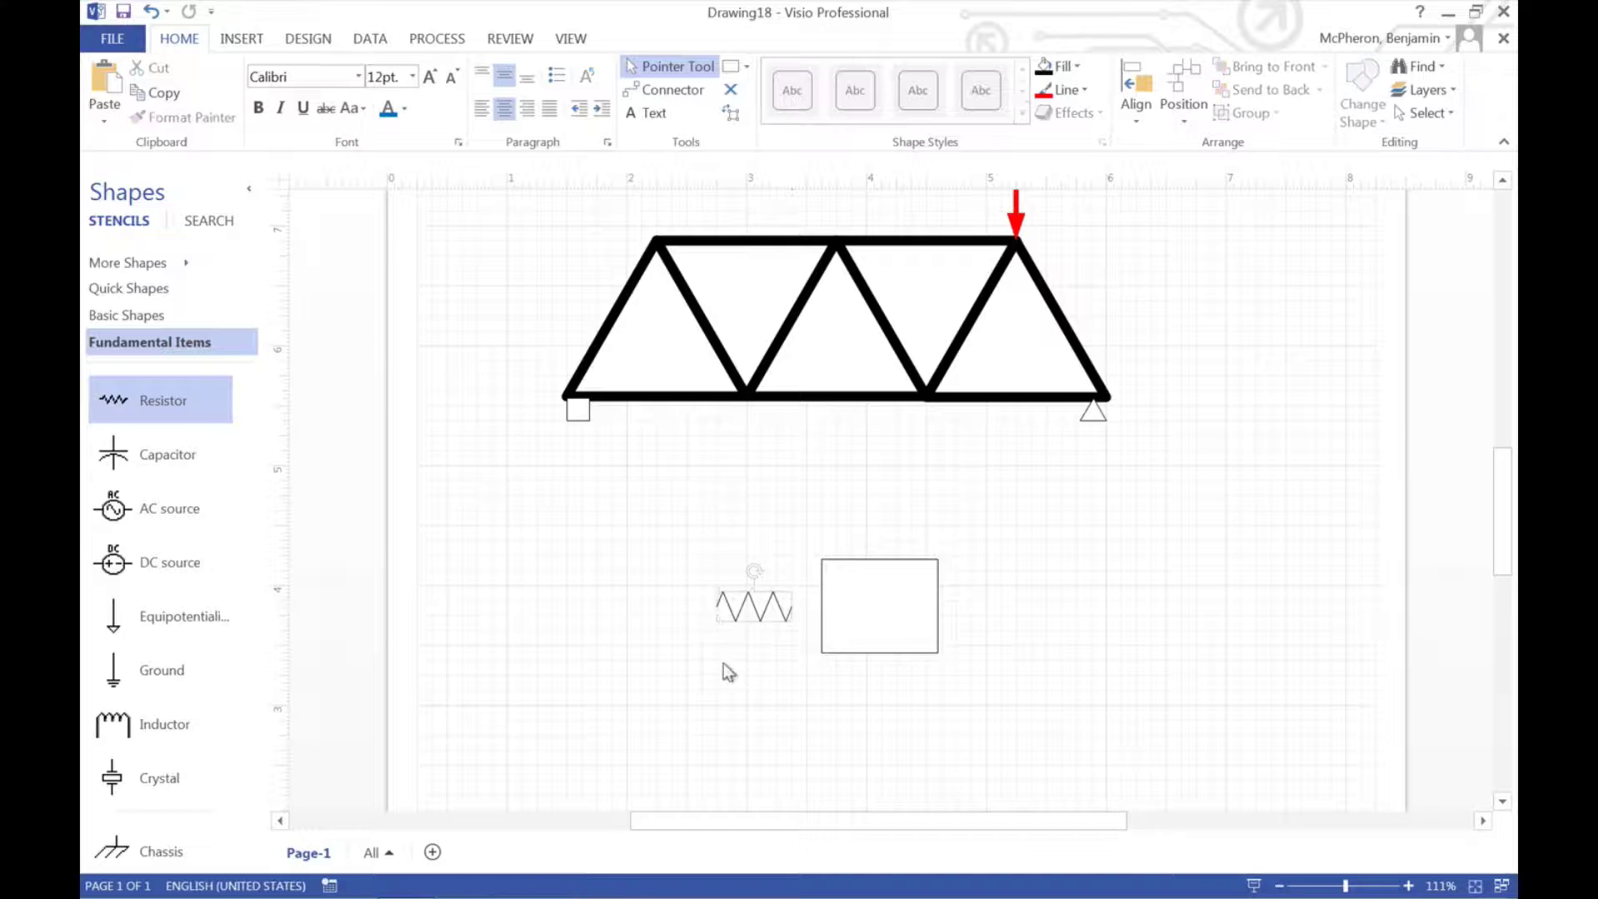
left_click(883, 598)
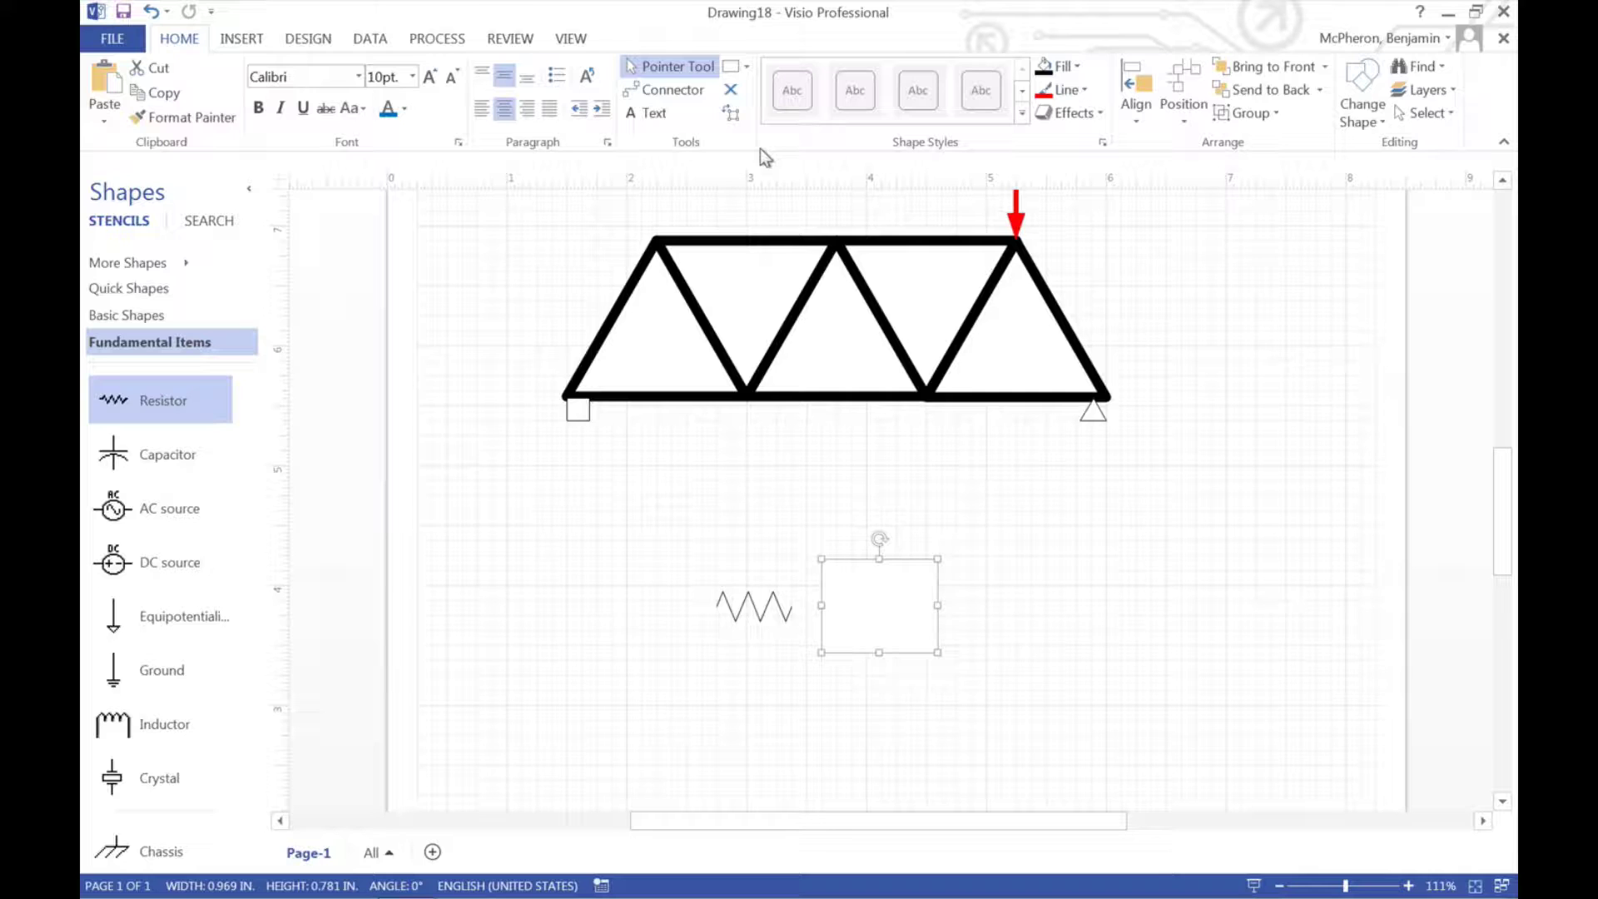
Connect the resistor spring's right end to the mass box with a connector.
left_click(666, 89)
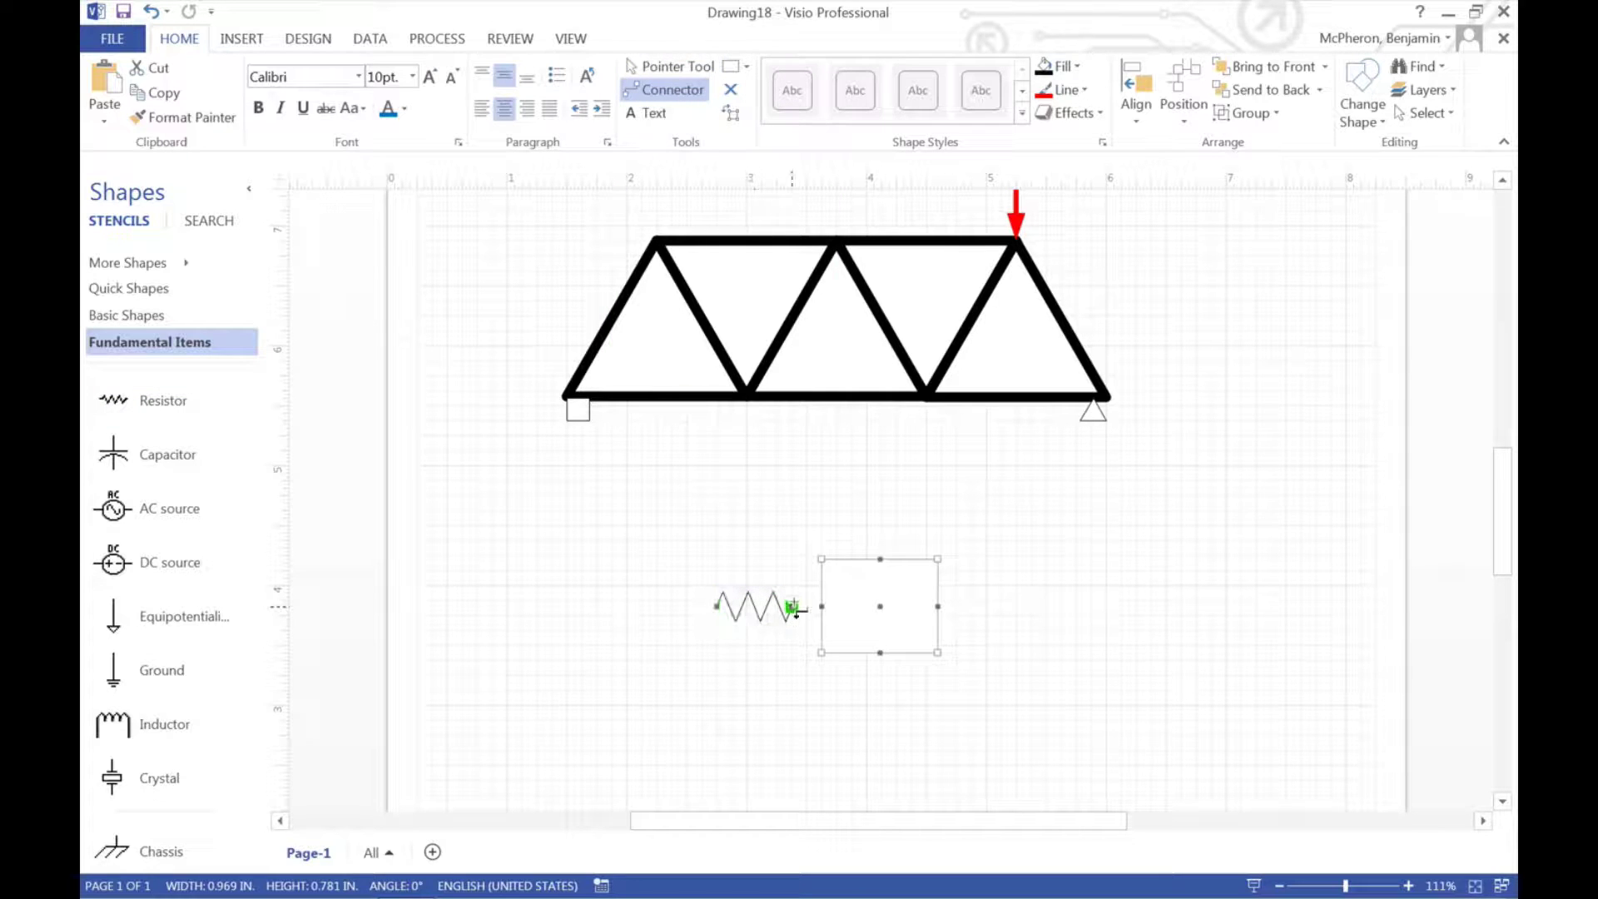
left_click_drag(795, 610, 822, 606)
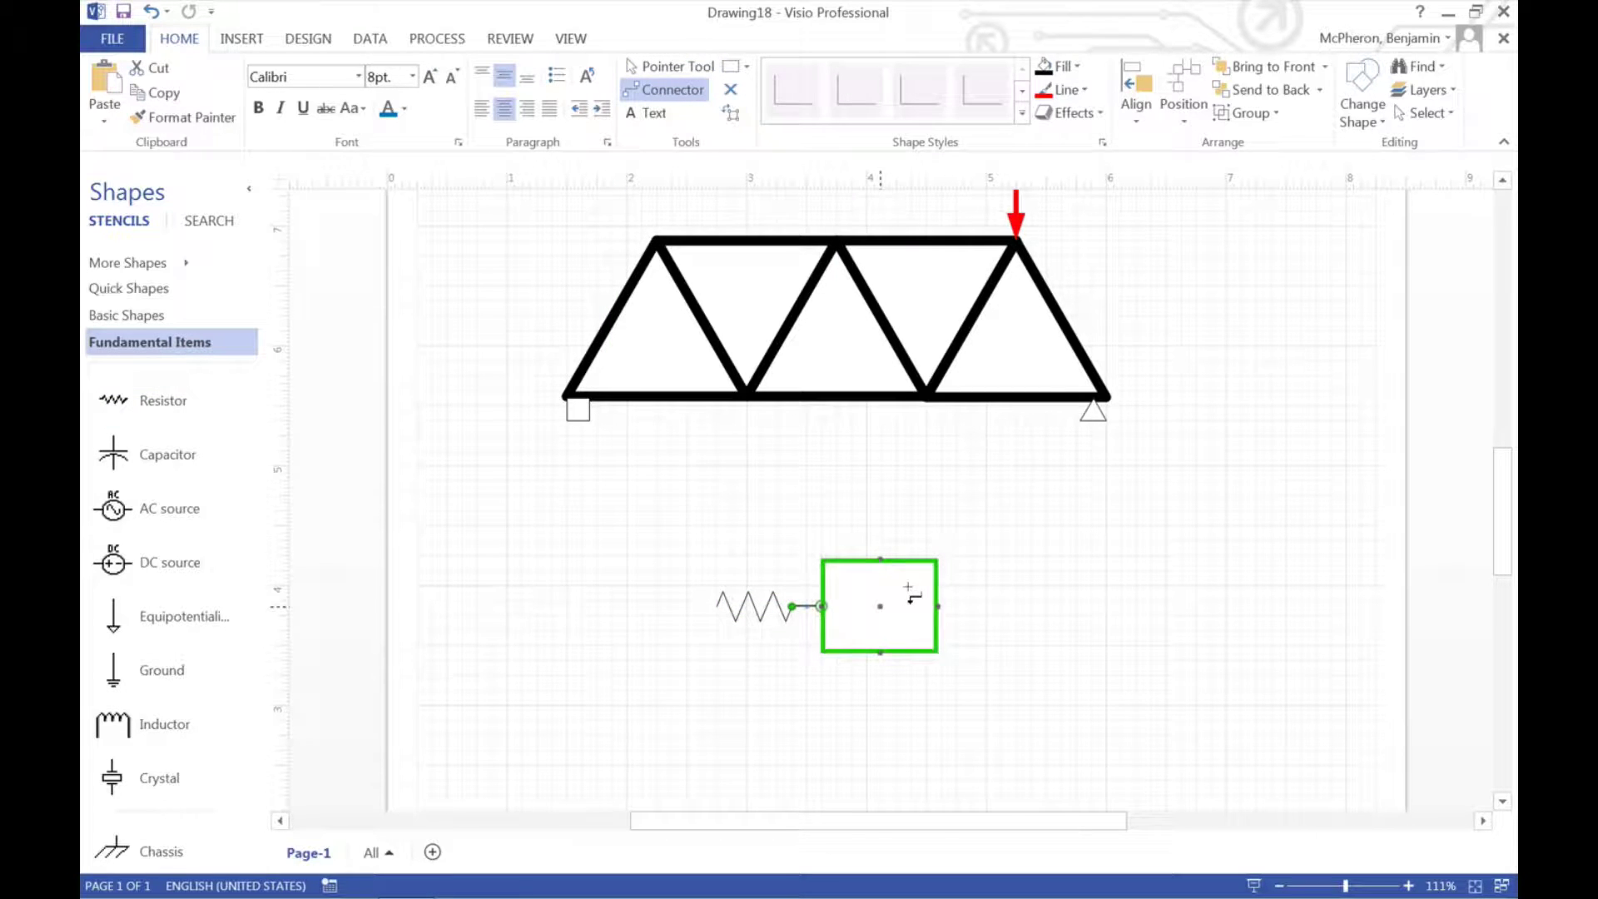
left_click(660, 464)
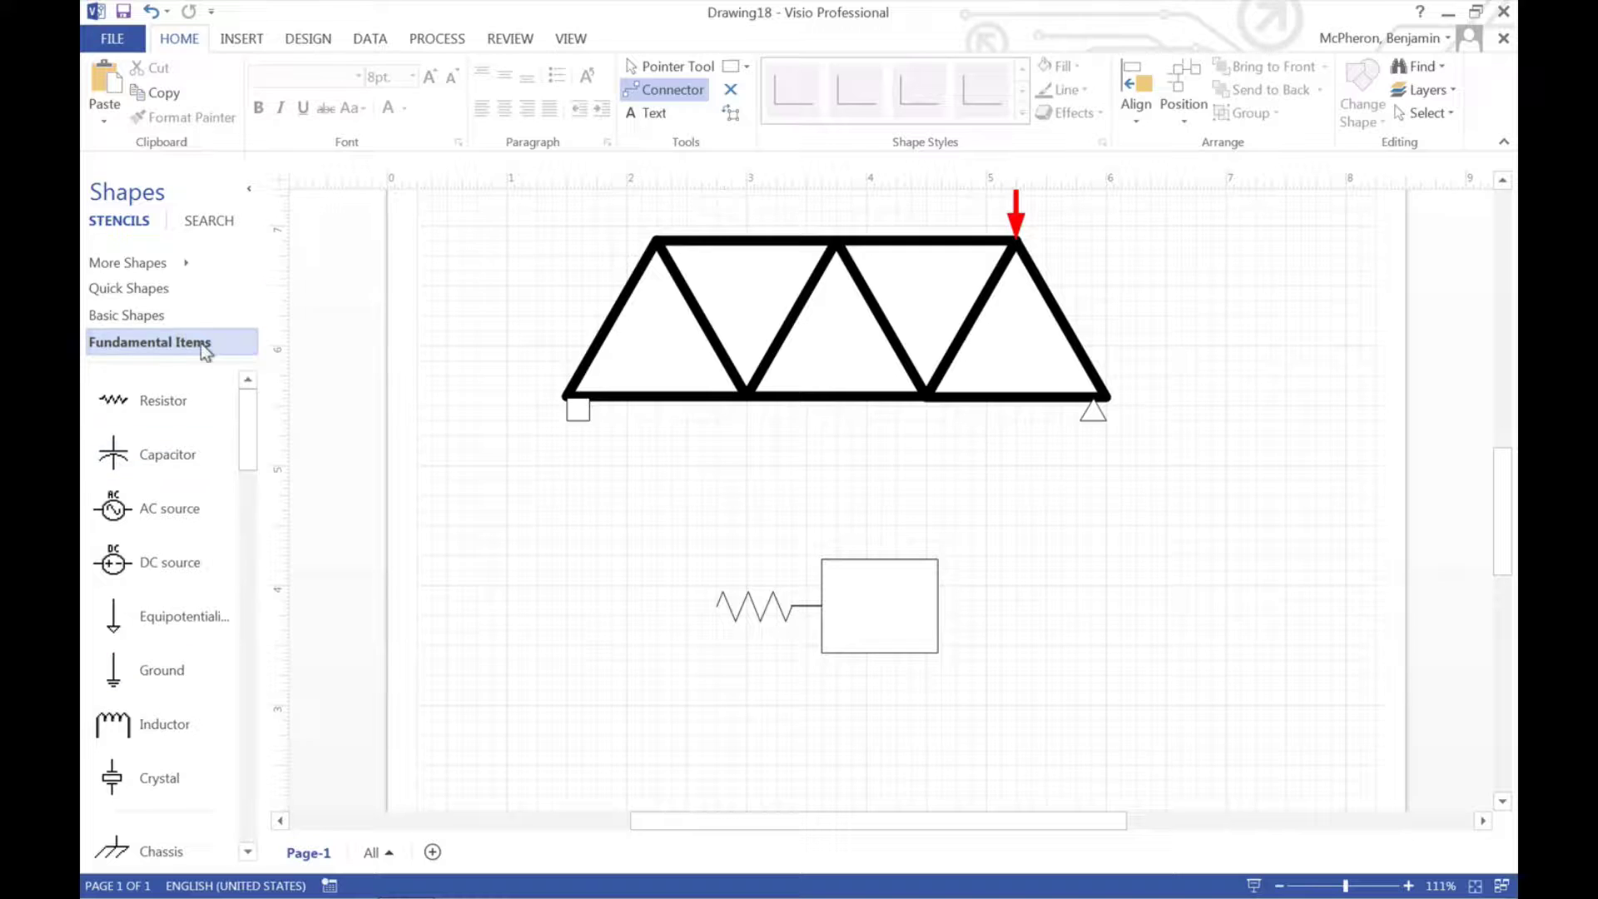
Duplicate the box and narrow the copy into an upright wall left of the spring.
left_click(886, 583)
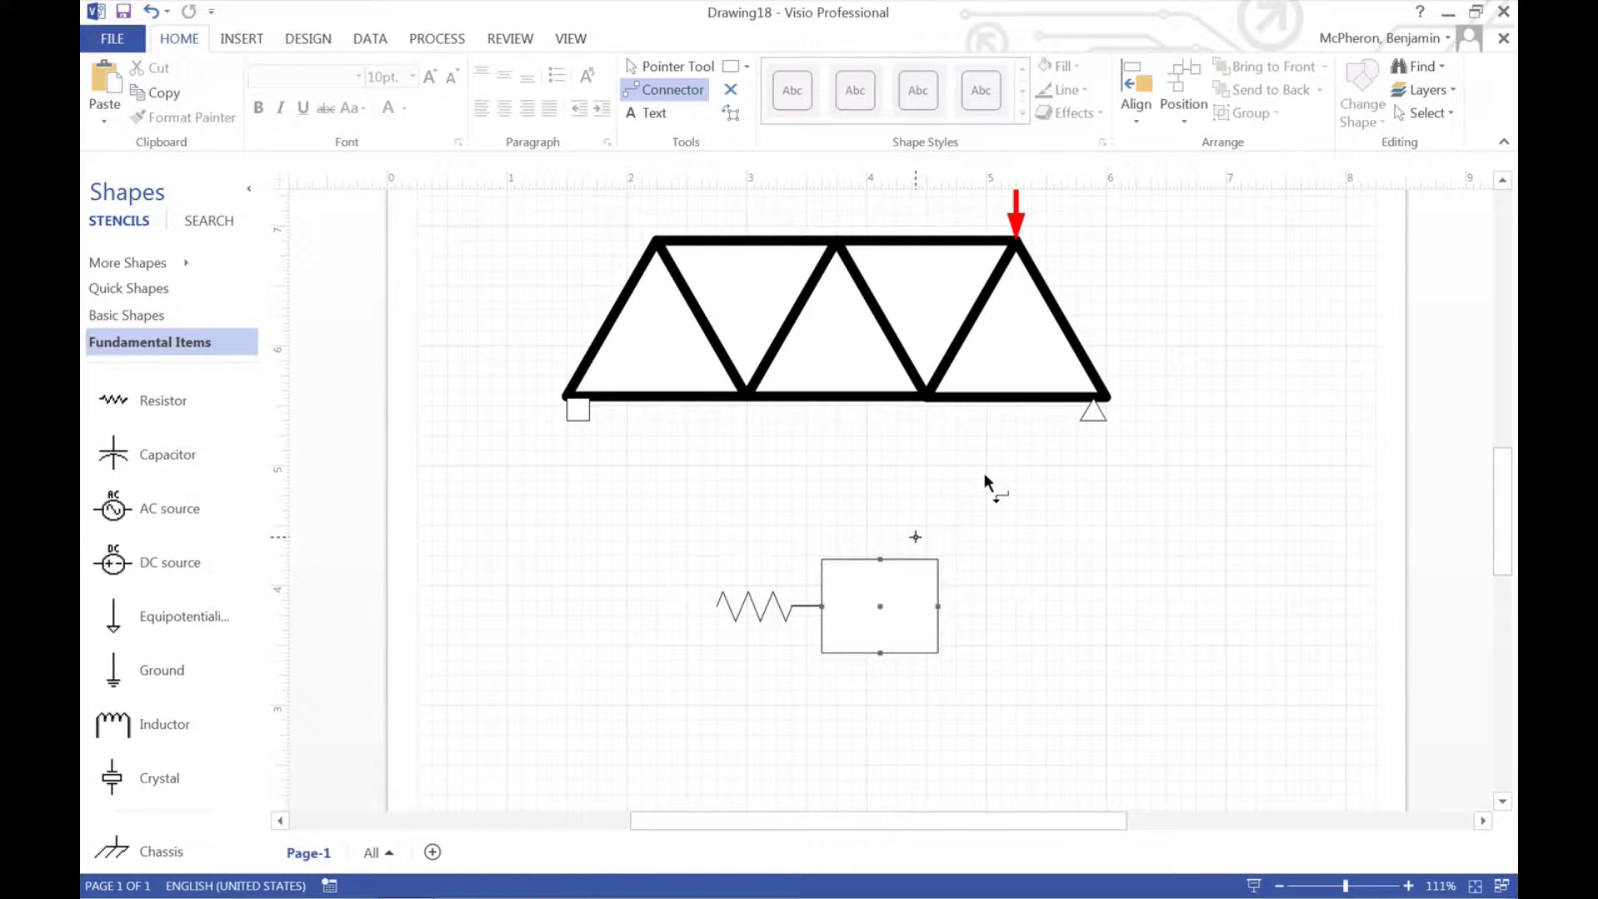
left_click(669, 65)
left_click(875, 607)
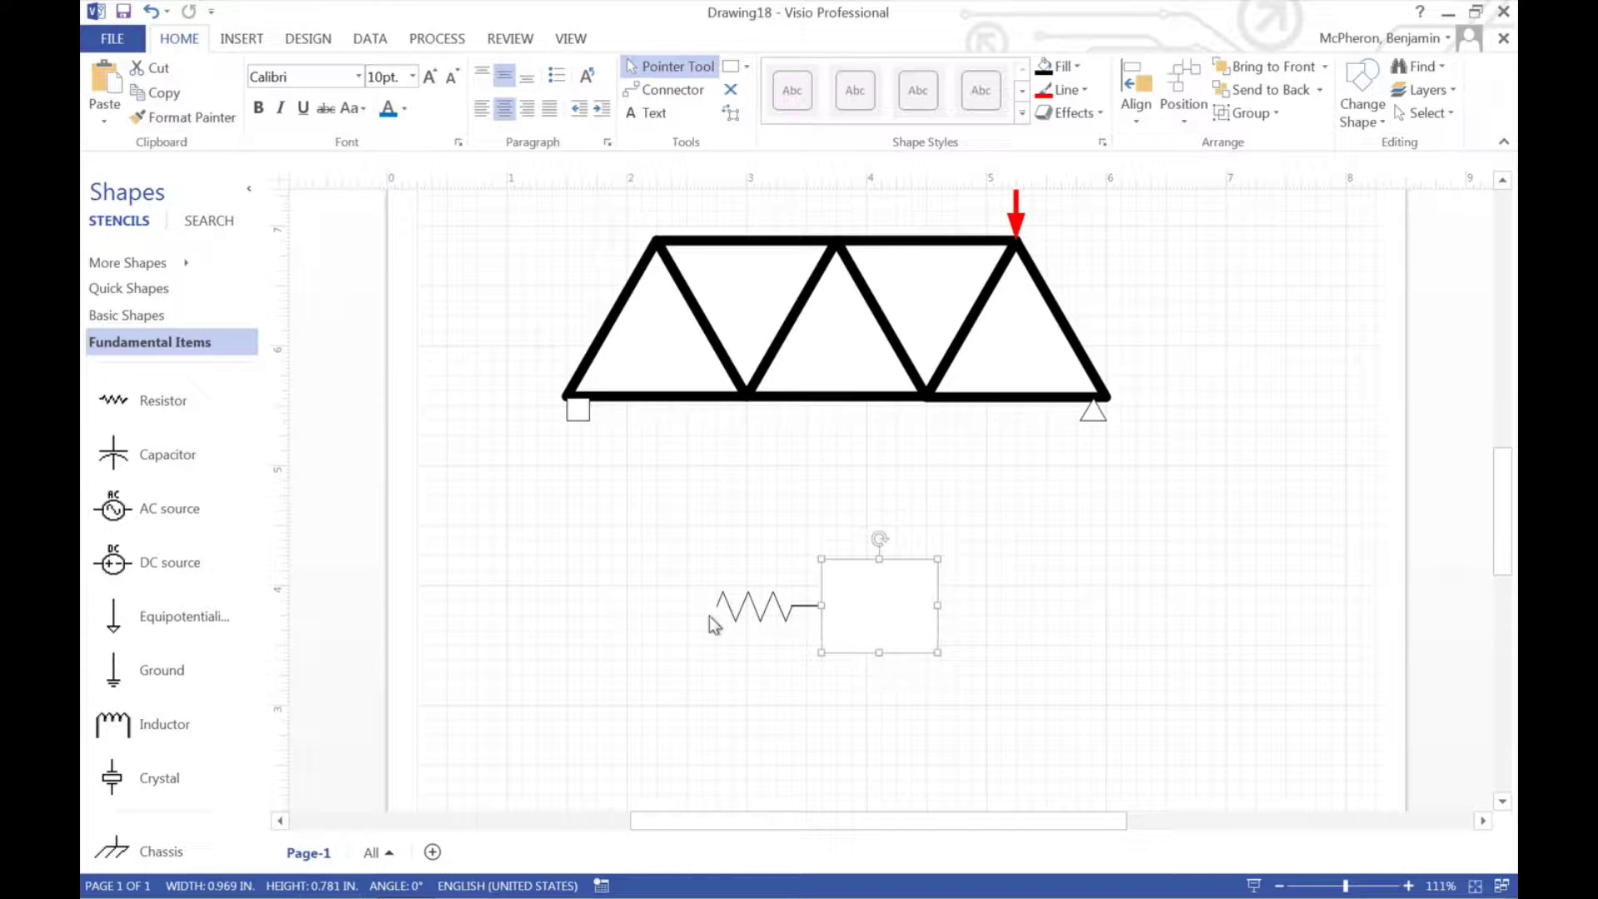
key("ctrl+d")
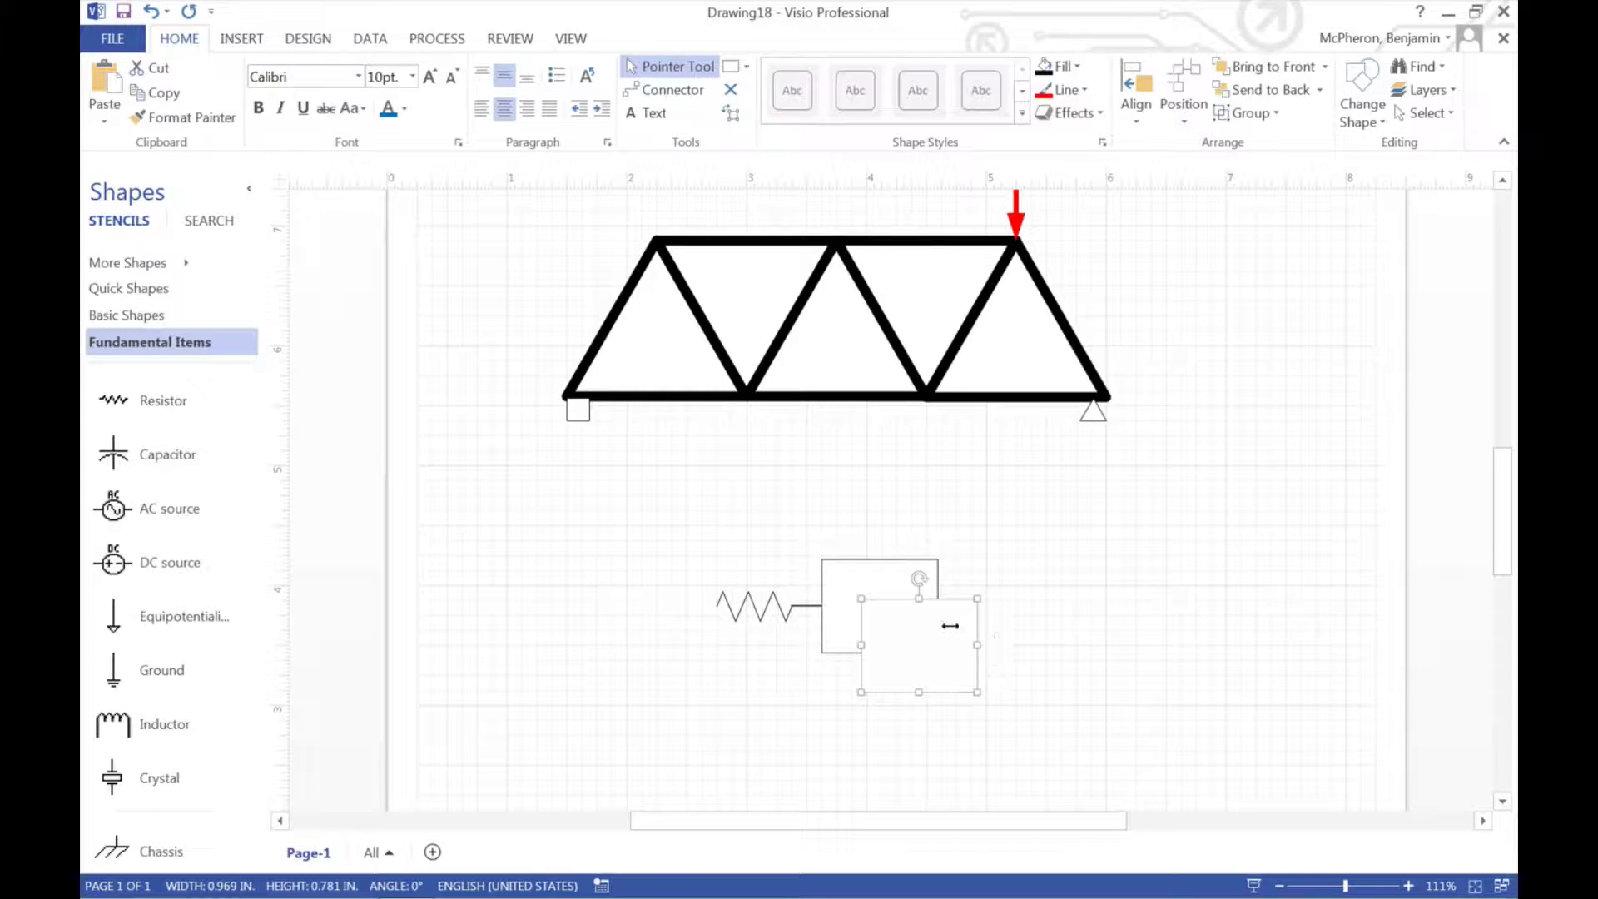
left_click_drag(950, 625, 693, 588)
left_click(787, 687)
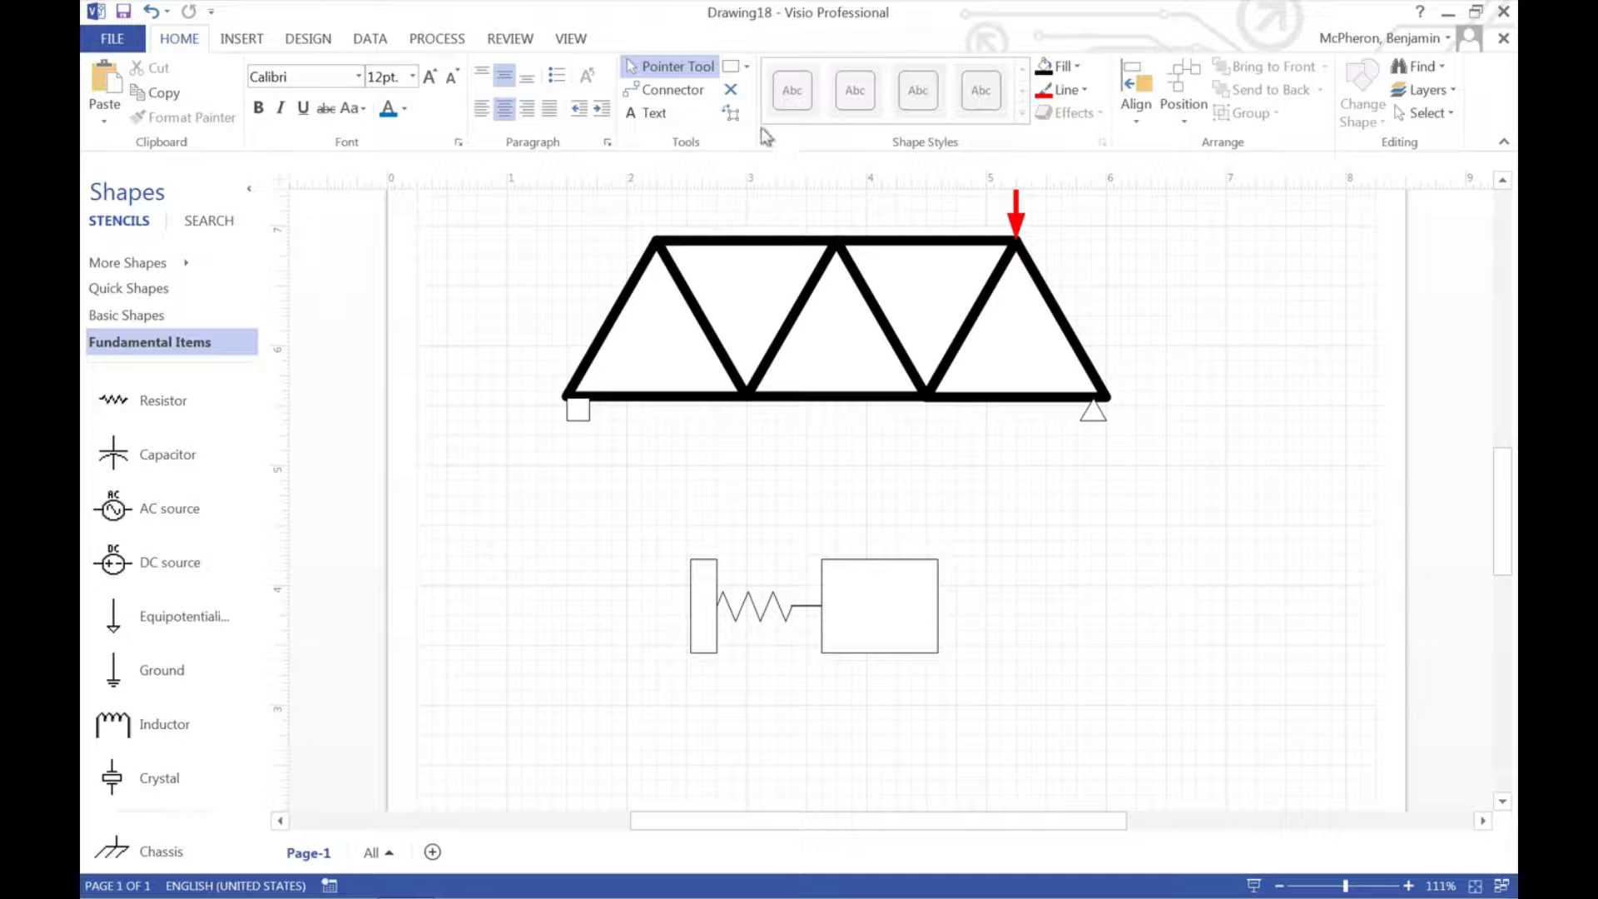
left_click(666, 89)
Draw a straight, level line out from the mass box's right side.
left_click_drag(937, 607, 1039, 601)
right_click(1011, 602)
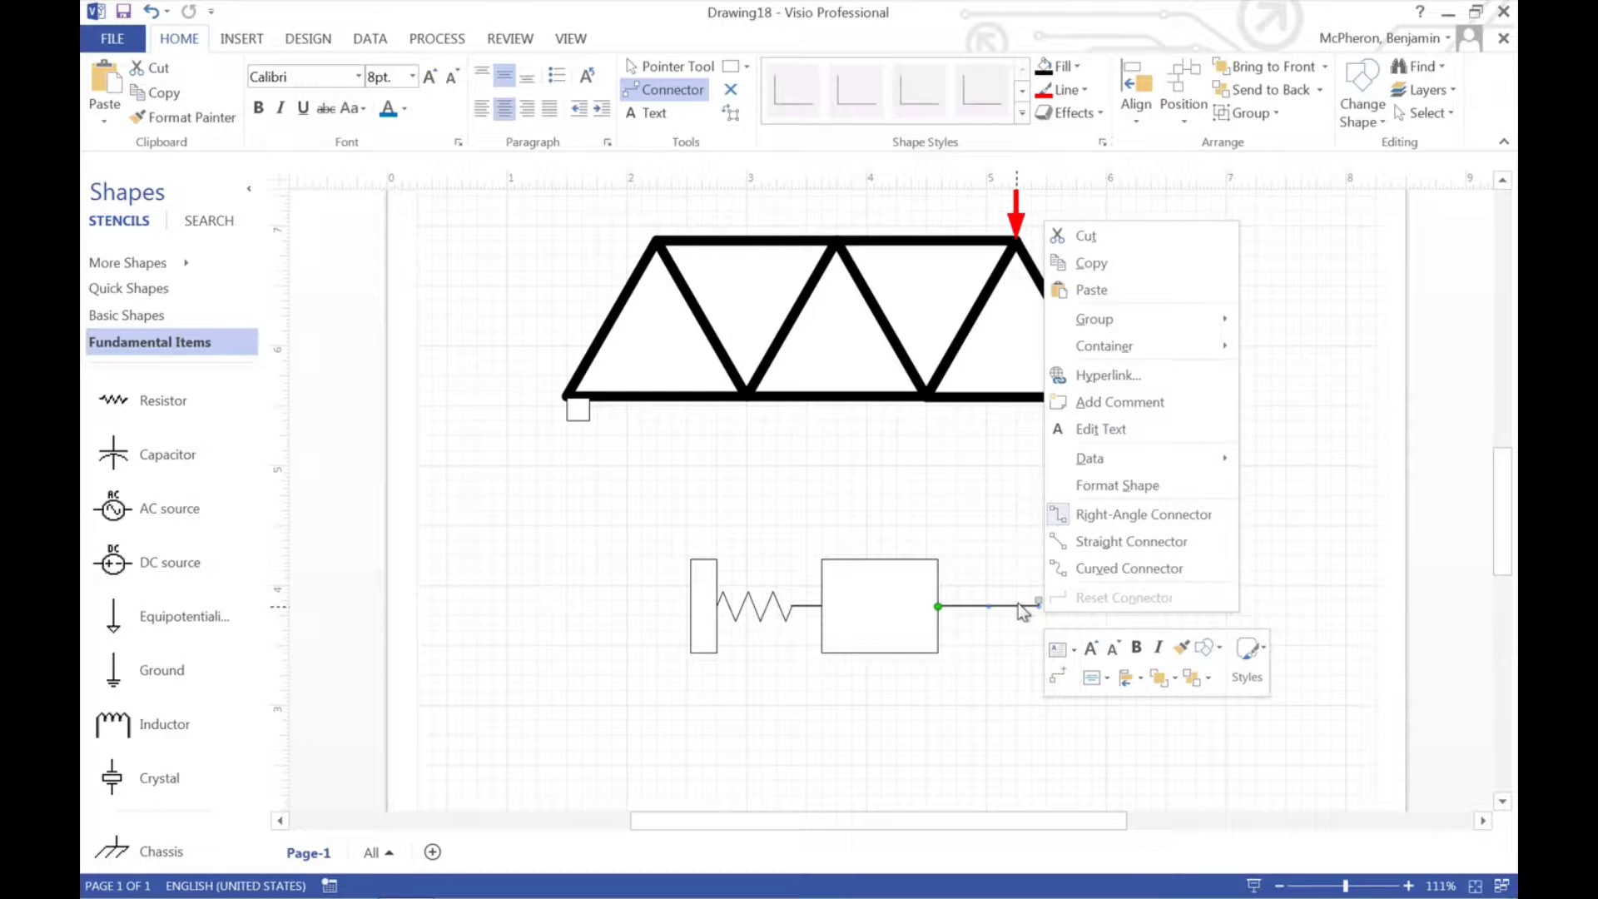
left_click(1094, 542)
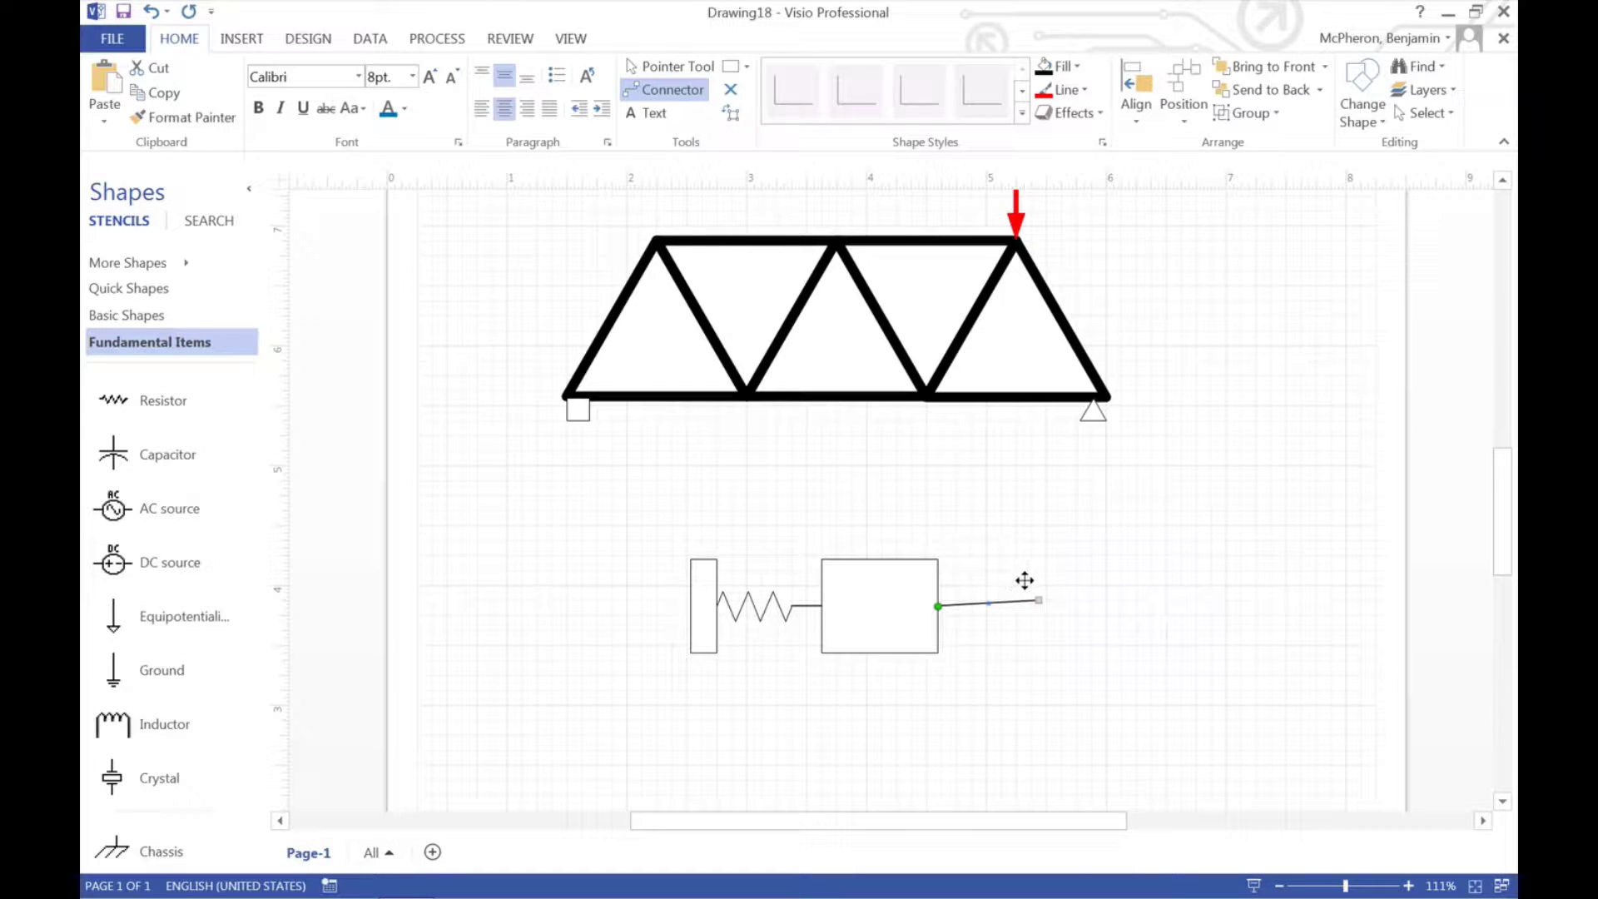
left_click(704, 67)
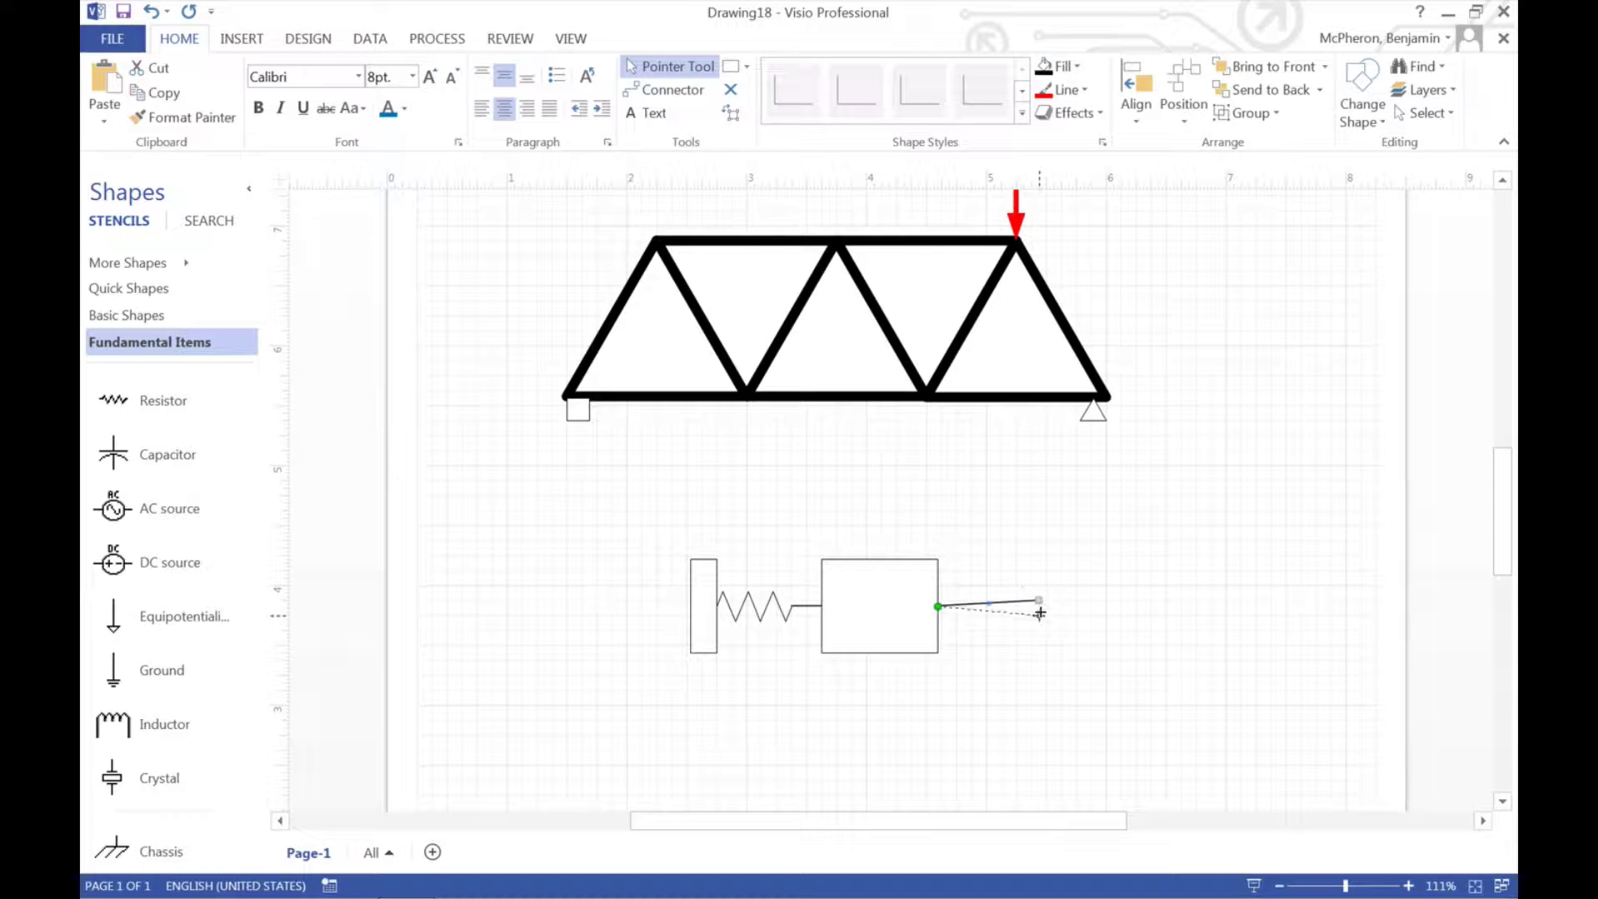
left_click_drag(1045, 601, 1046, 607)
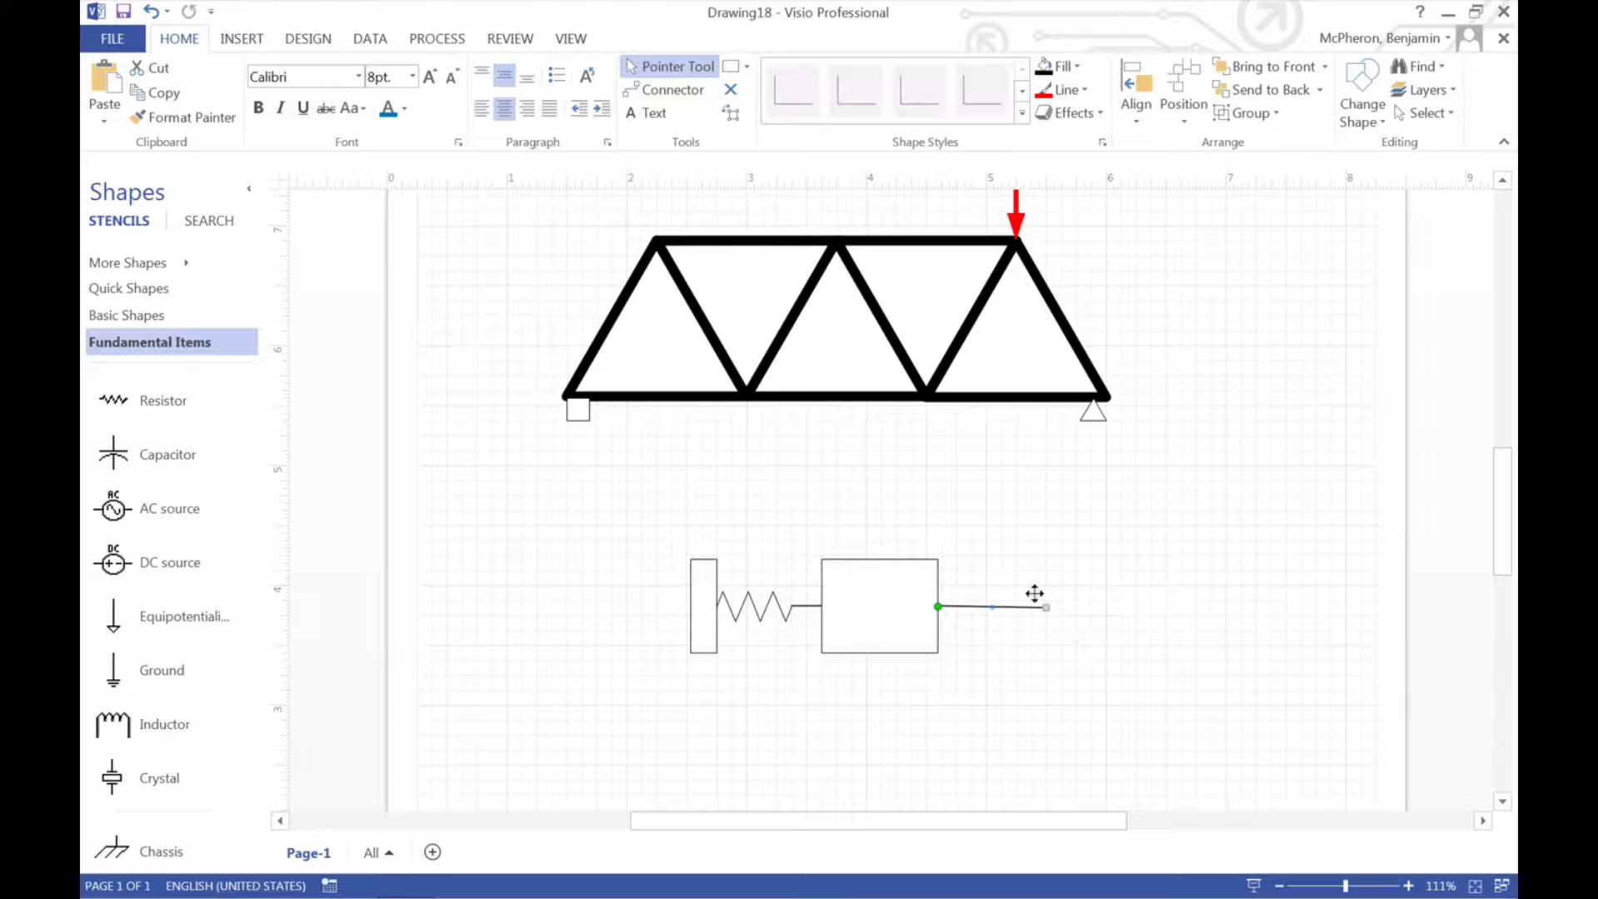
left_click_drag(1051, 605, 1054, 607)
Add a rightward arrowhead to the line's right end.
left_click(1066, 89)
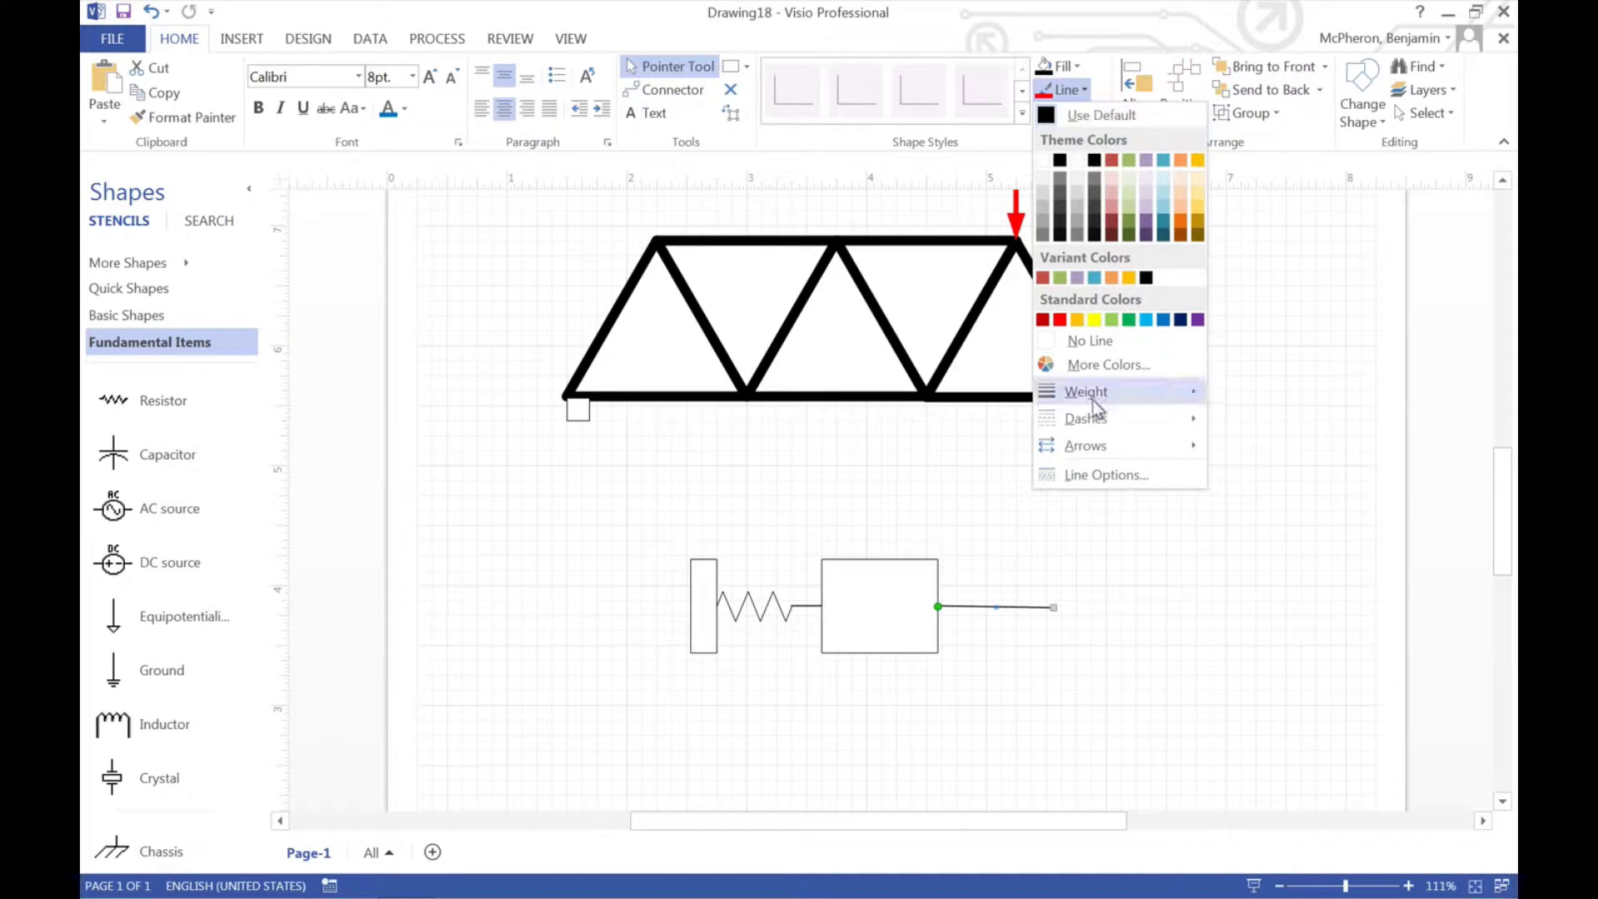
mouse_move(1100, 433)
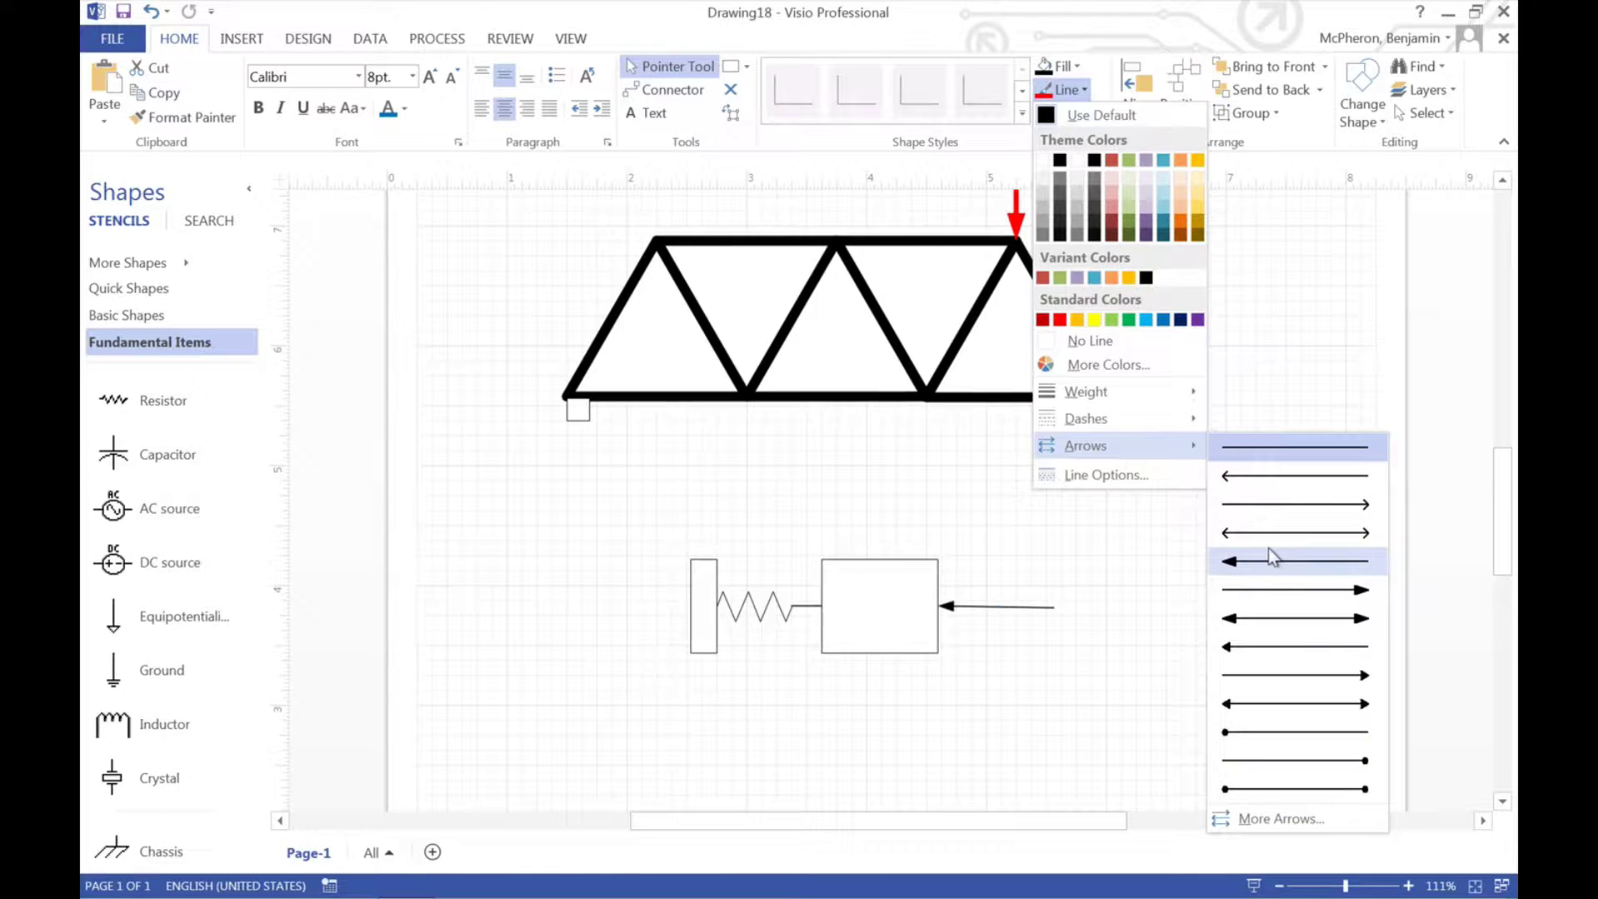
left_click(1278, 590)
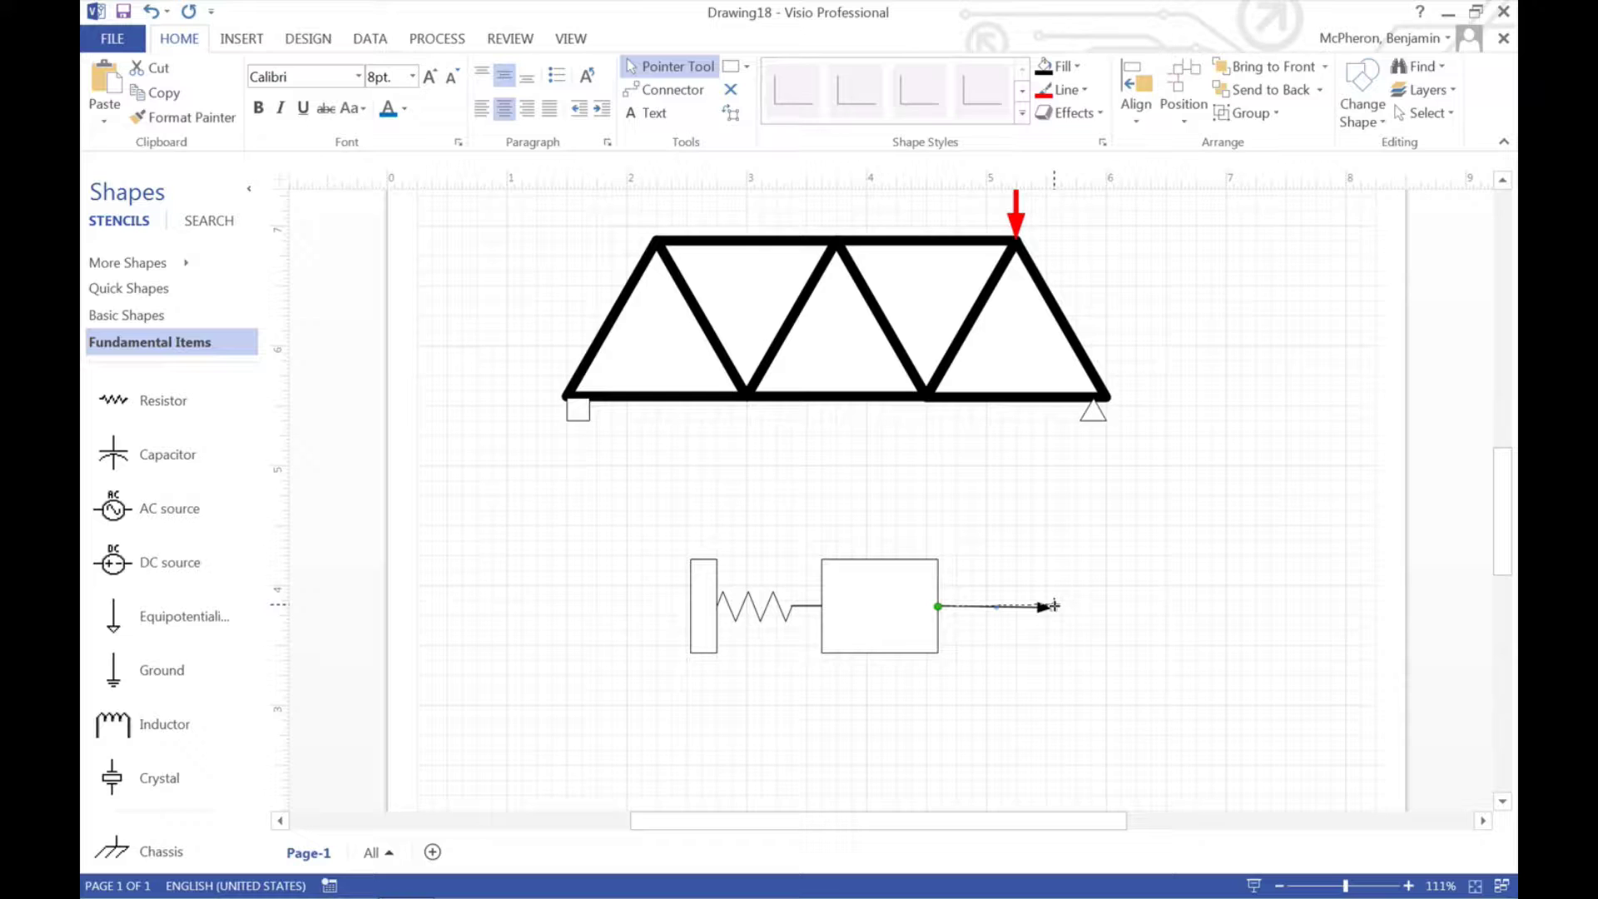
left_click(1091, 608)
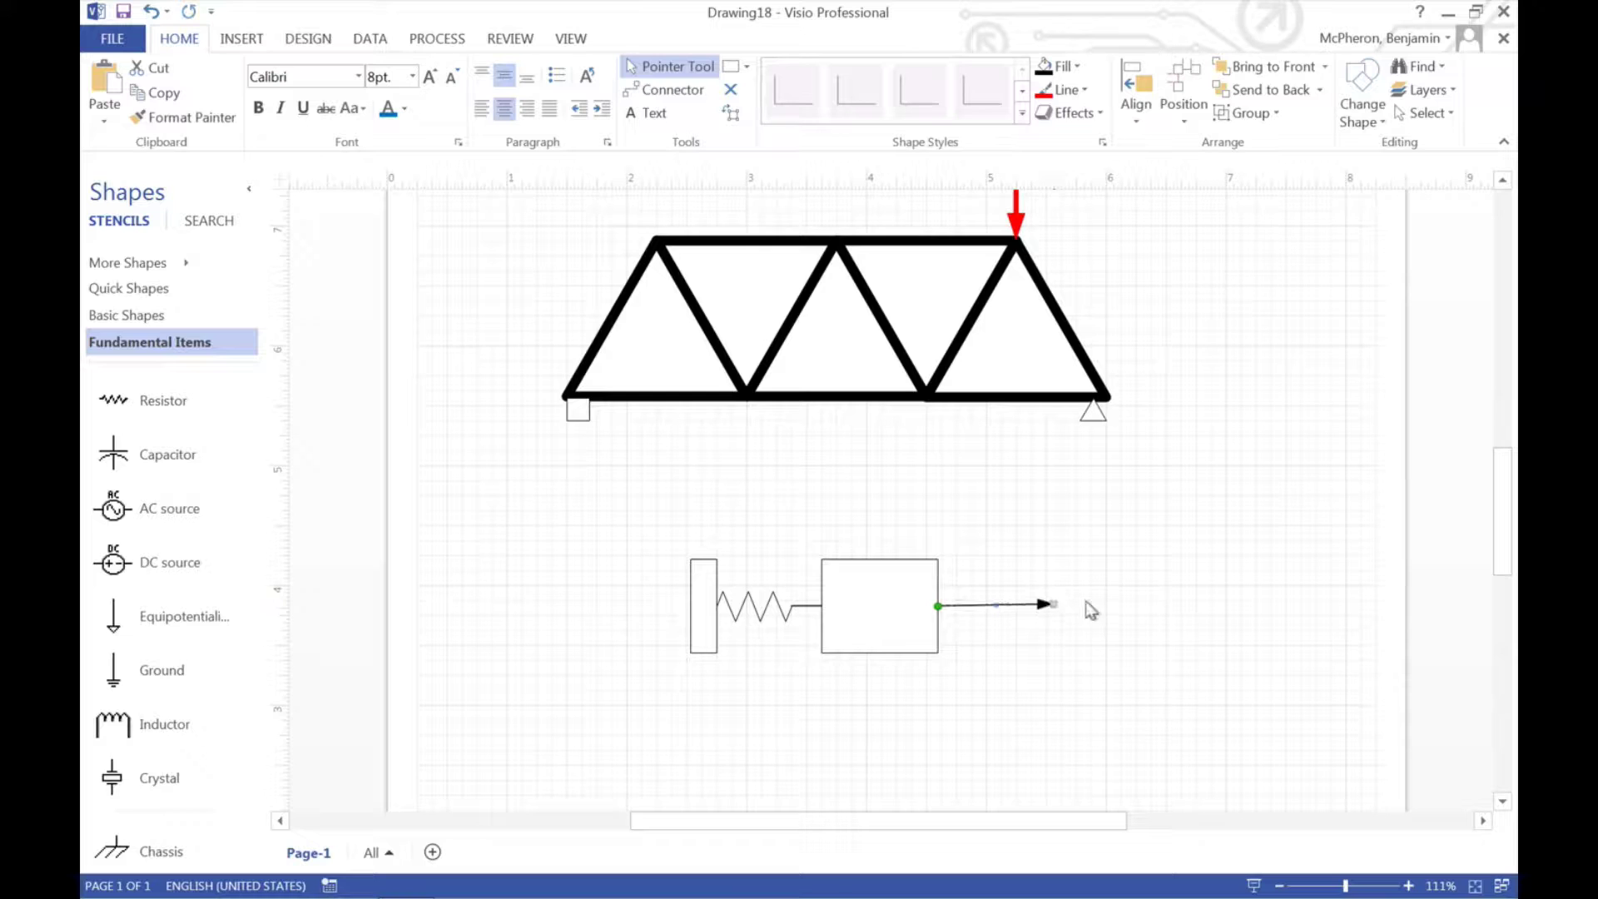
Add a free text label reading 'Mass – Spring System' between the truss and spring diagram.
left_click(645, 112)
left_click_drag(646, 435, 830, 526)
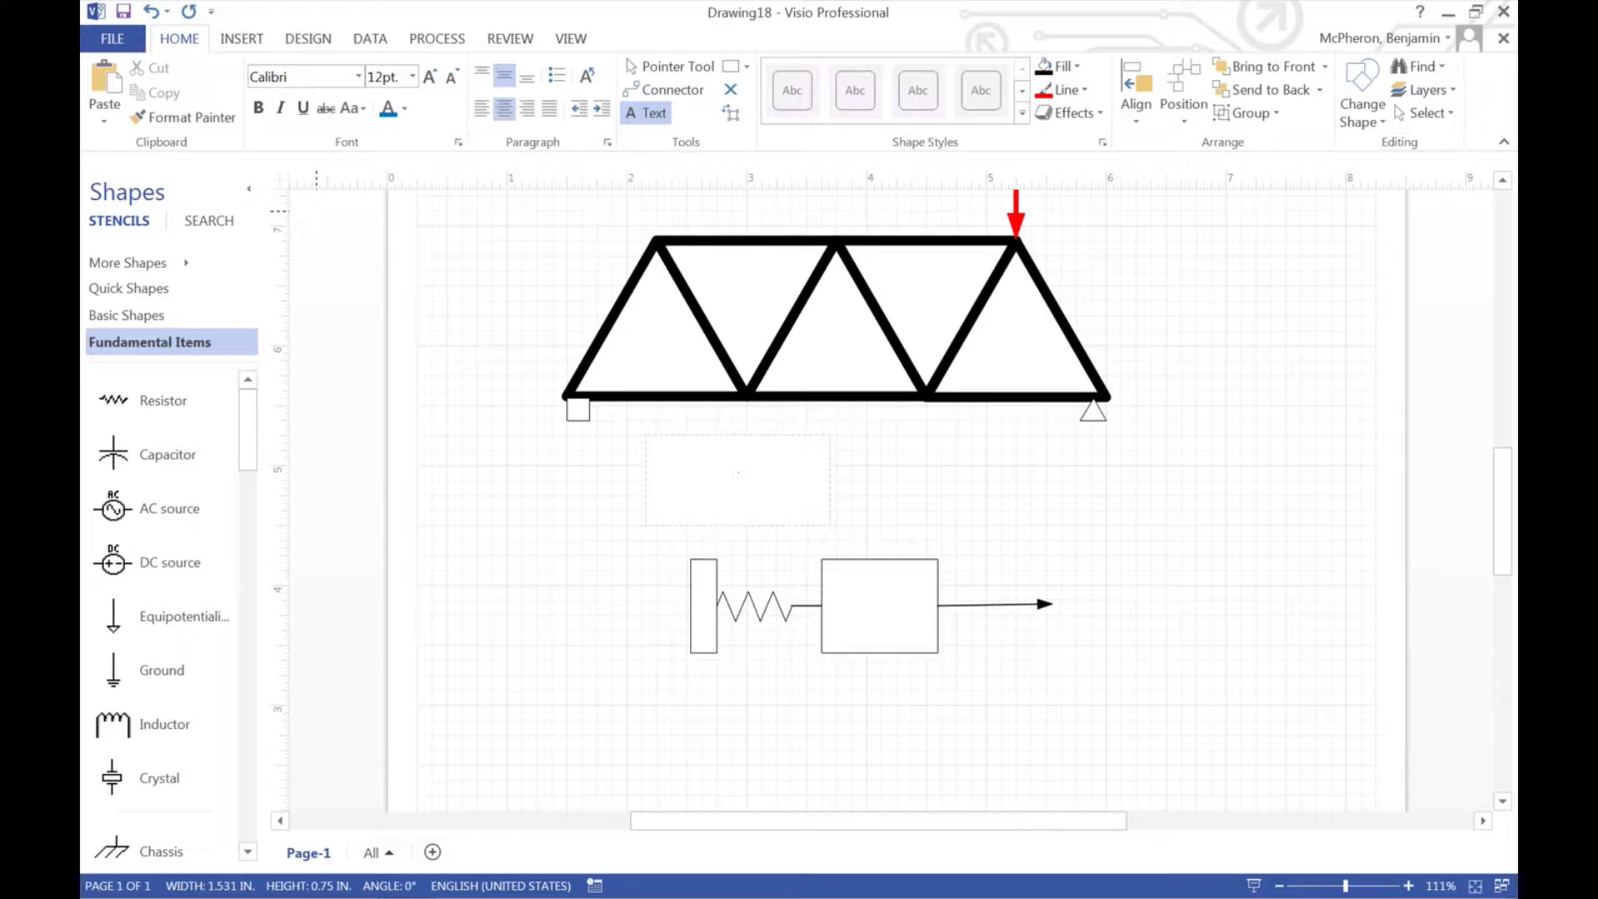
type("Mass -Spring")
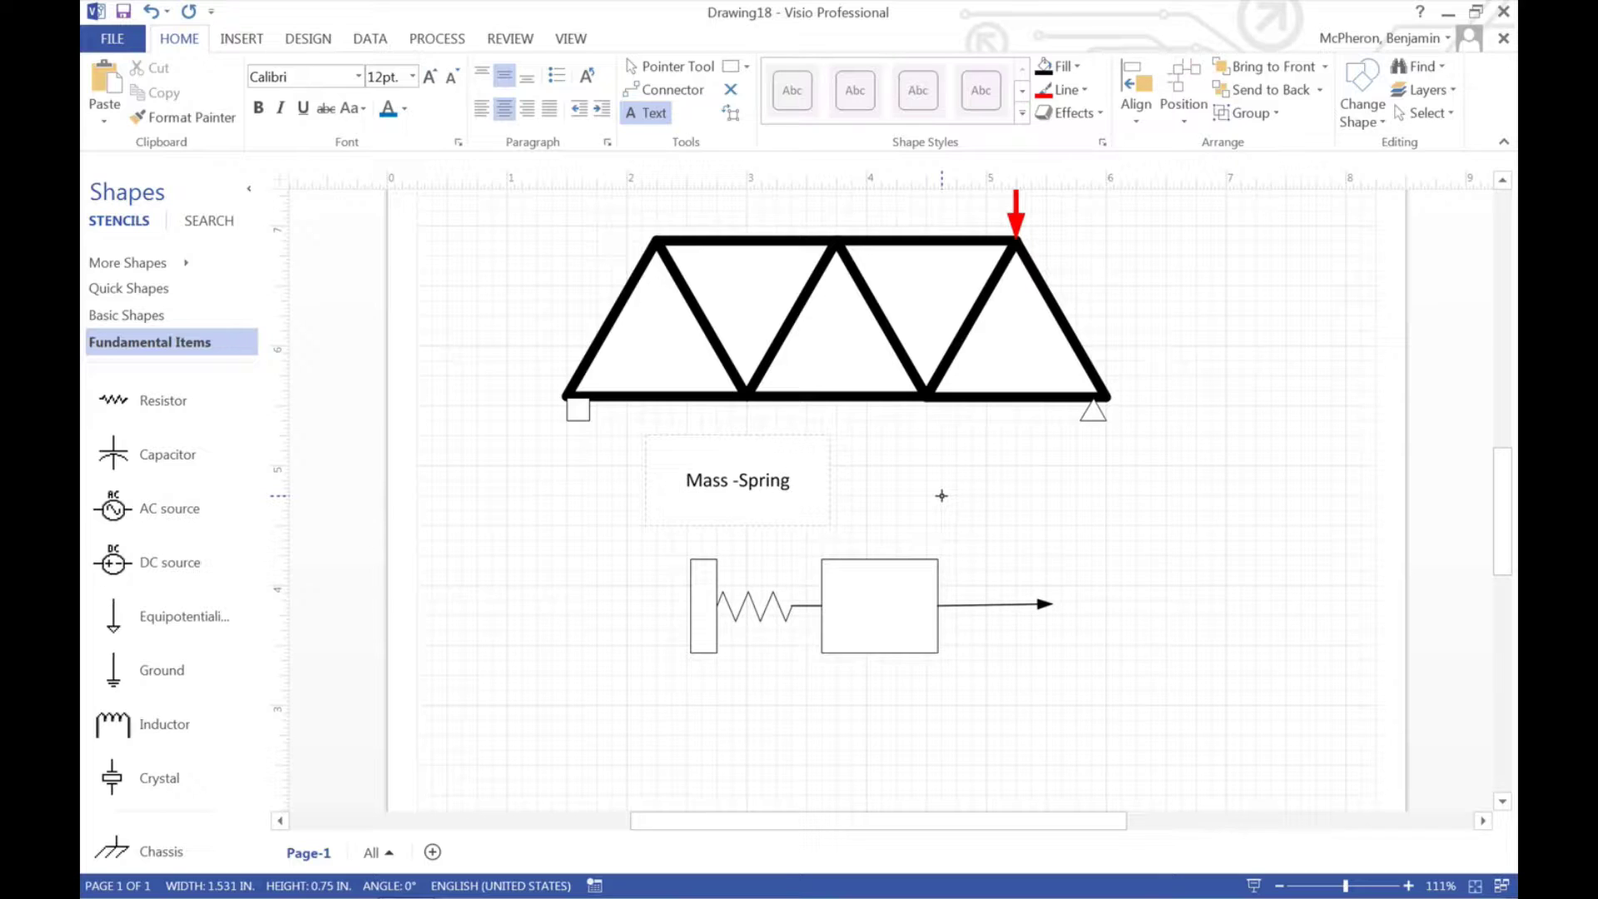
key("BackSpace")
key("BackSpace")
key("BackSpace")
key("BackSpace")
key("BackSpace")
key("BackSpace")
key("BackSpace")
key("BackSpace")
type("- Spring S")
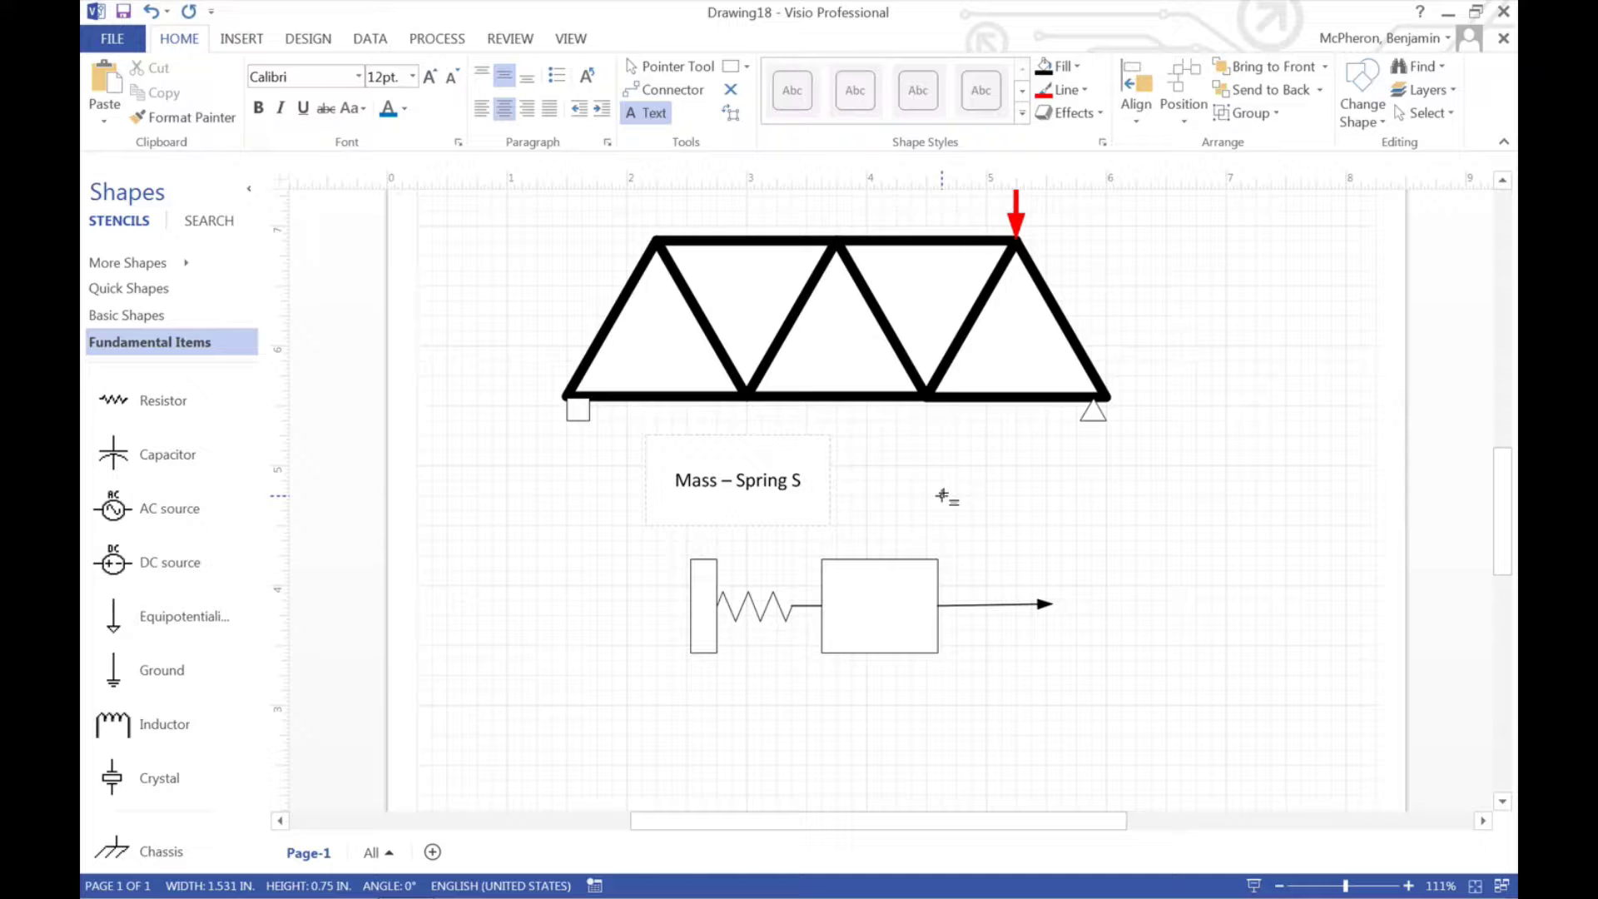
type("ystem")
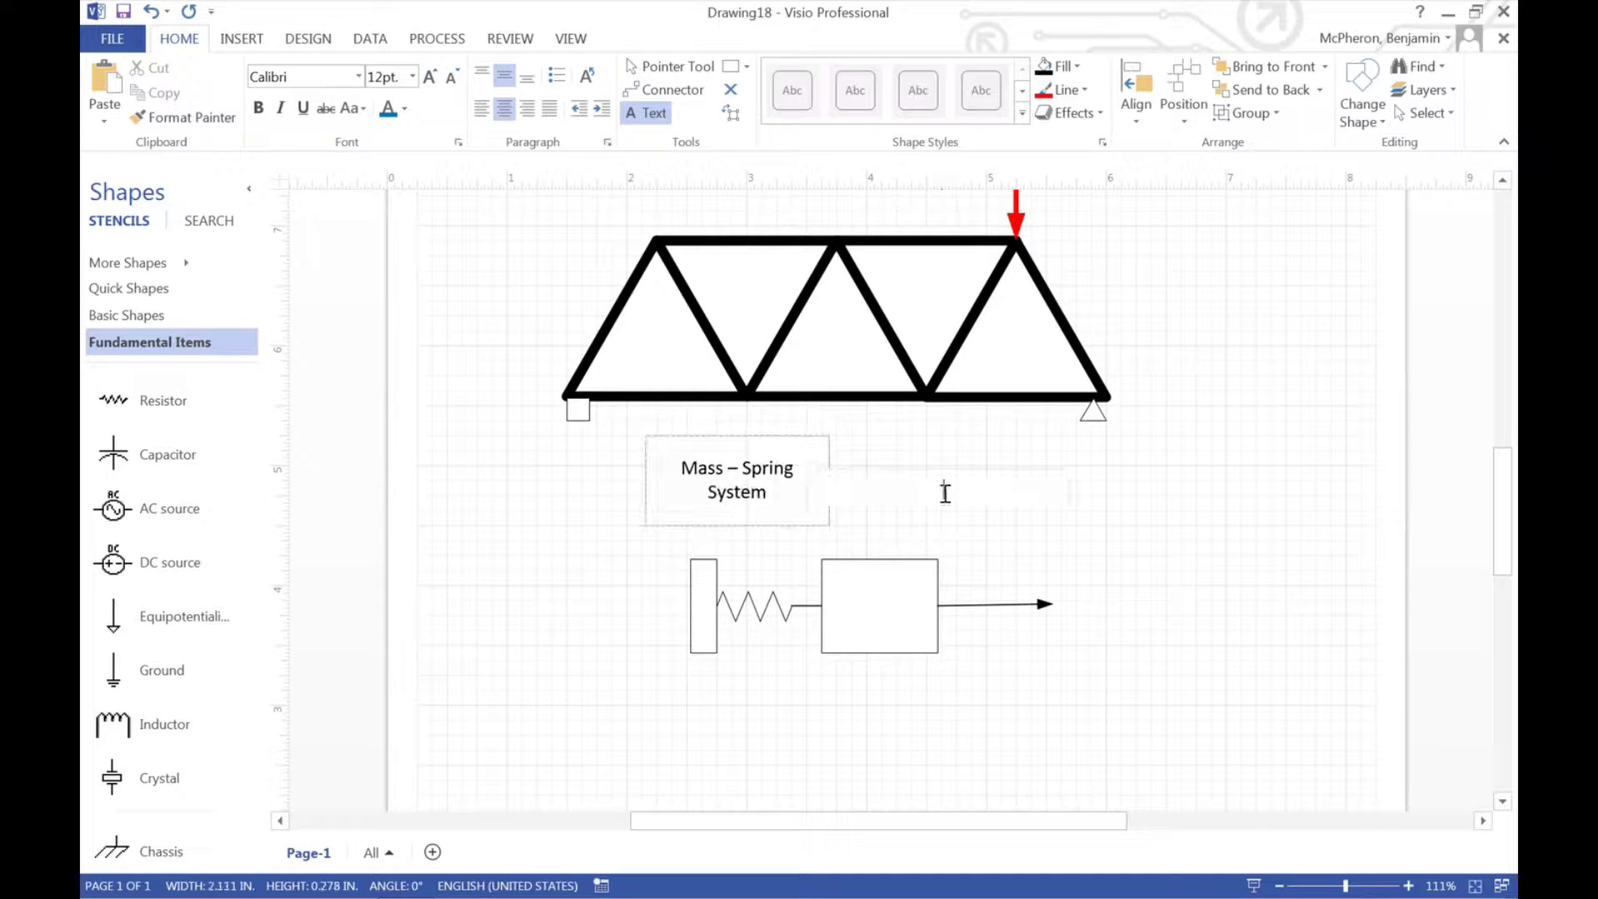
left_click(944, 493)
Move the 'Mass – Spring System' label to sit directly above the mass box.
left_click(736, 469)
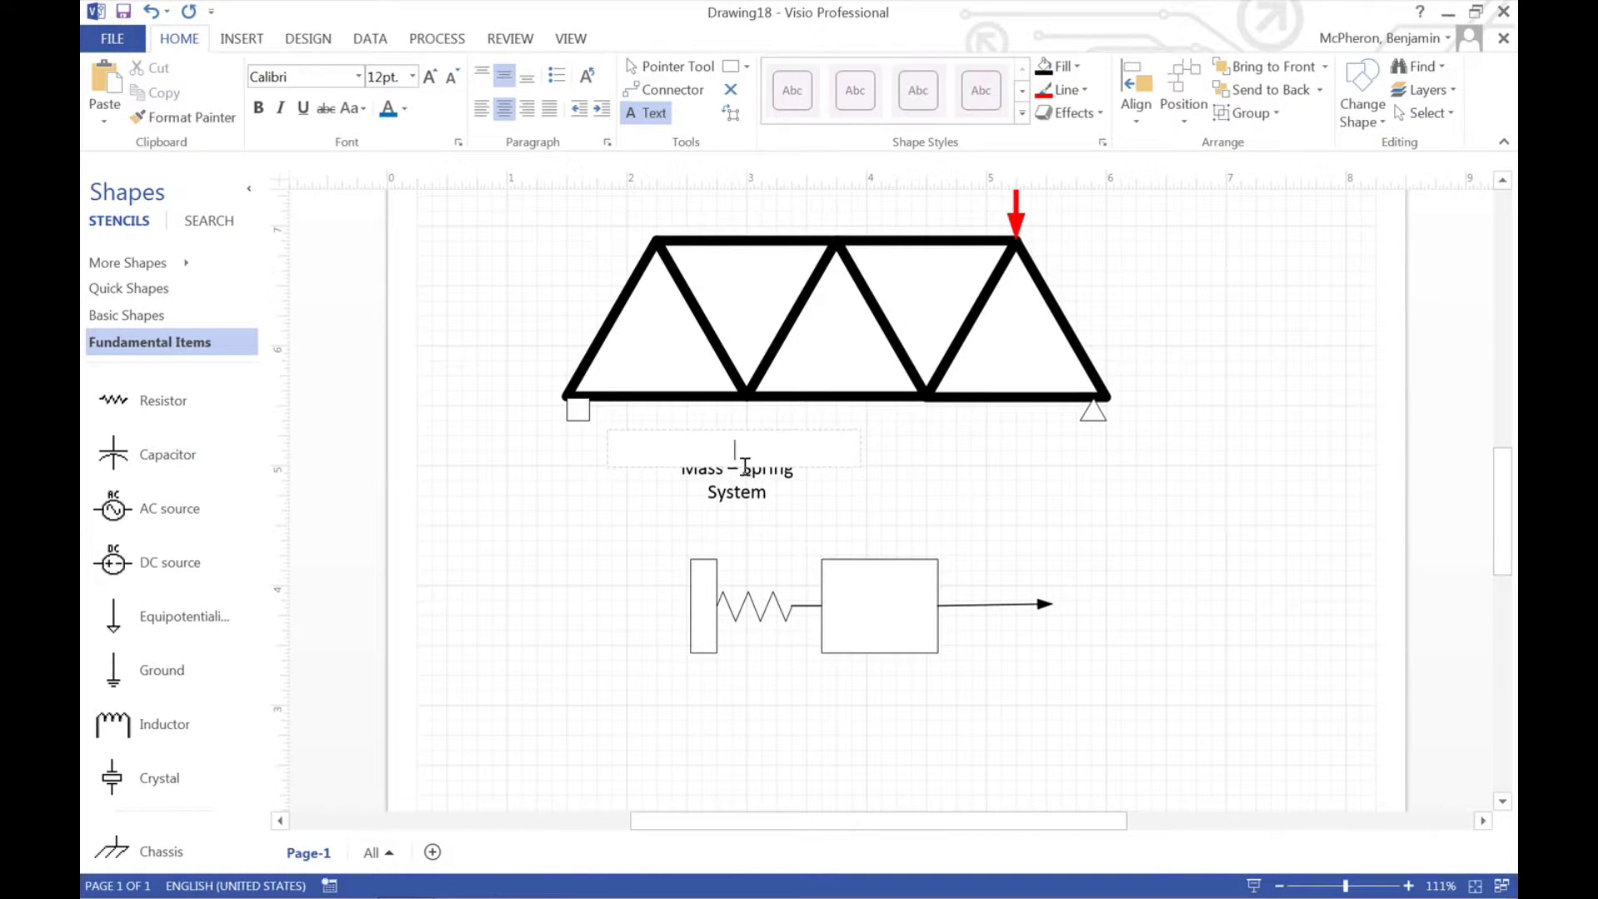
left_click(1135, 564)
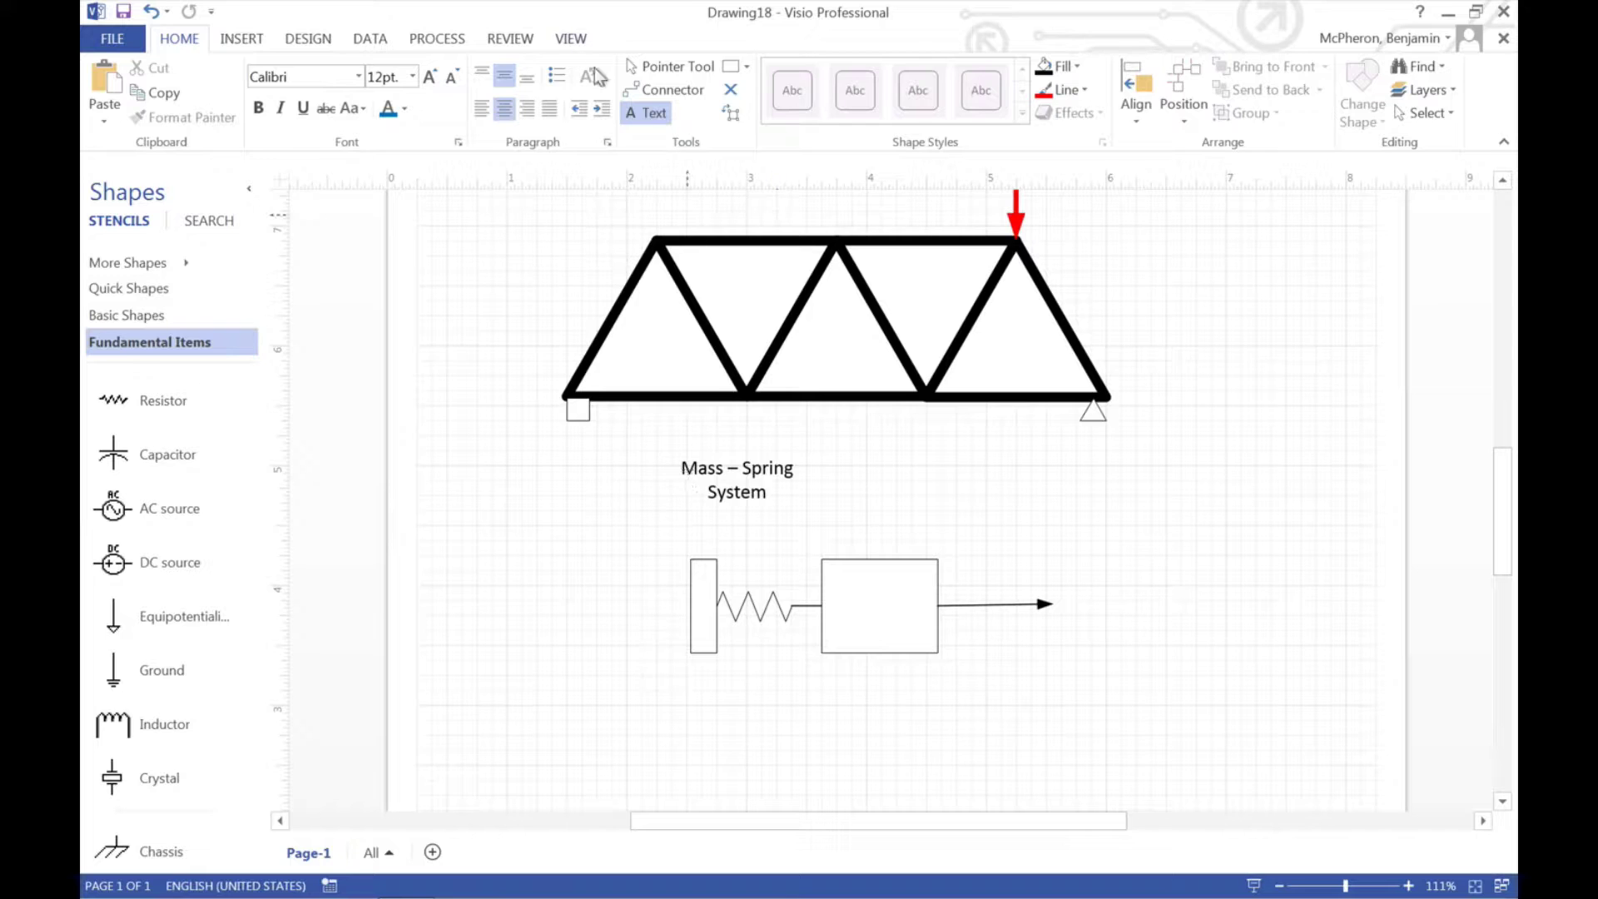
left_click(666, 66)
left_click_drag(735, 470, 883, 515)
left_click(1041, 500)
Load the Engineering > Mechanical Engineering > Springs and Bearings stencil.
scroll(957, 633, "down", 1)
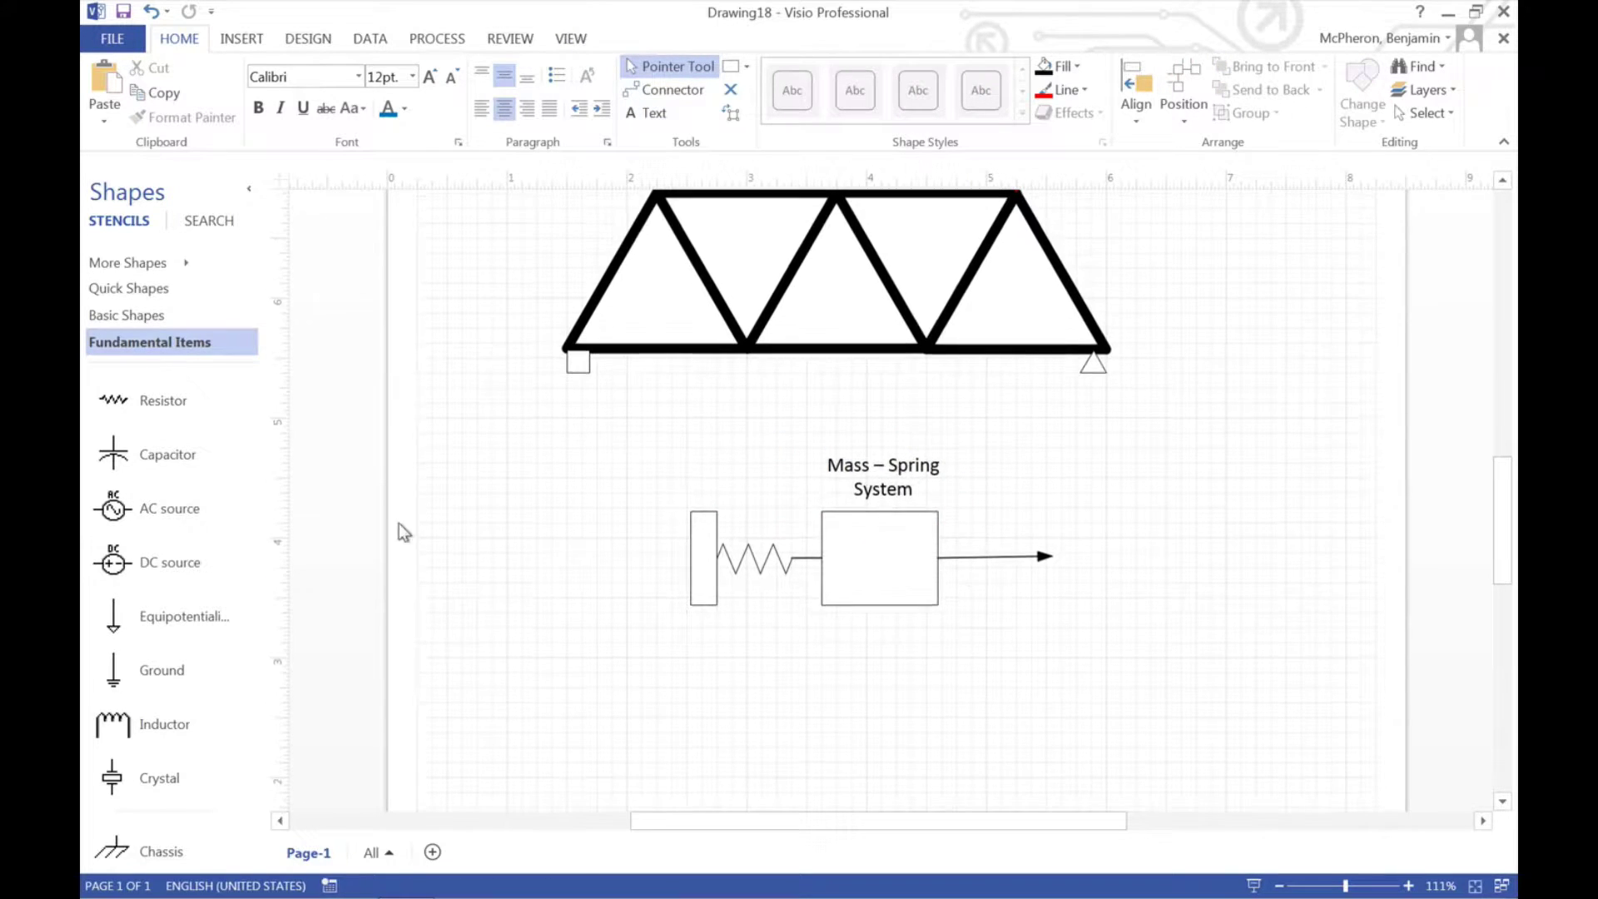
left_click(169, 267)
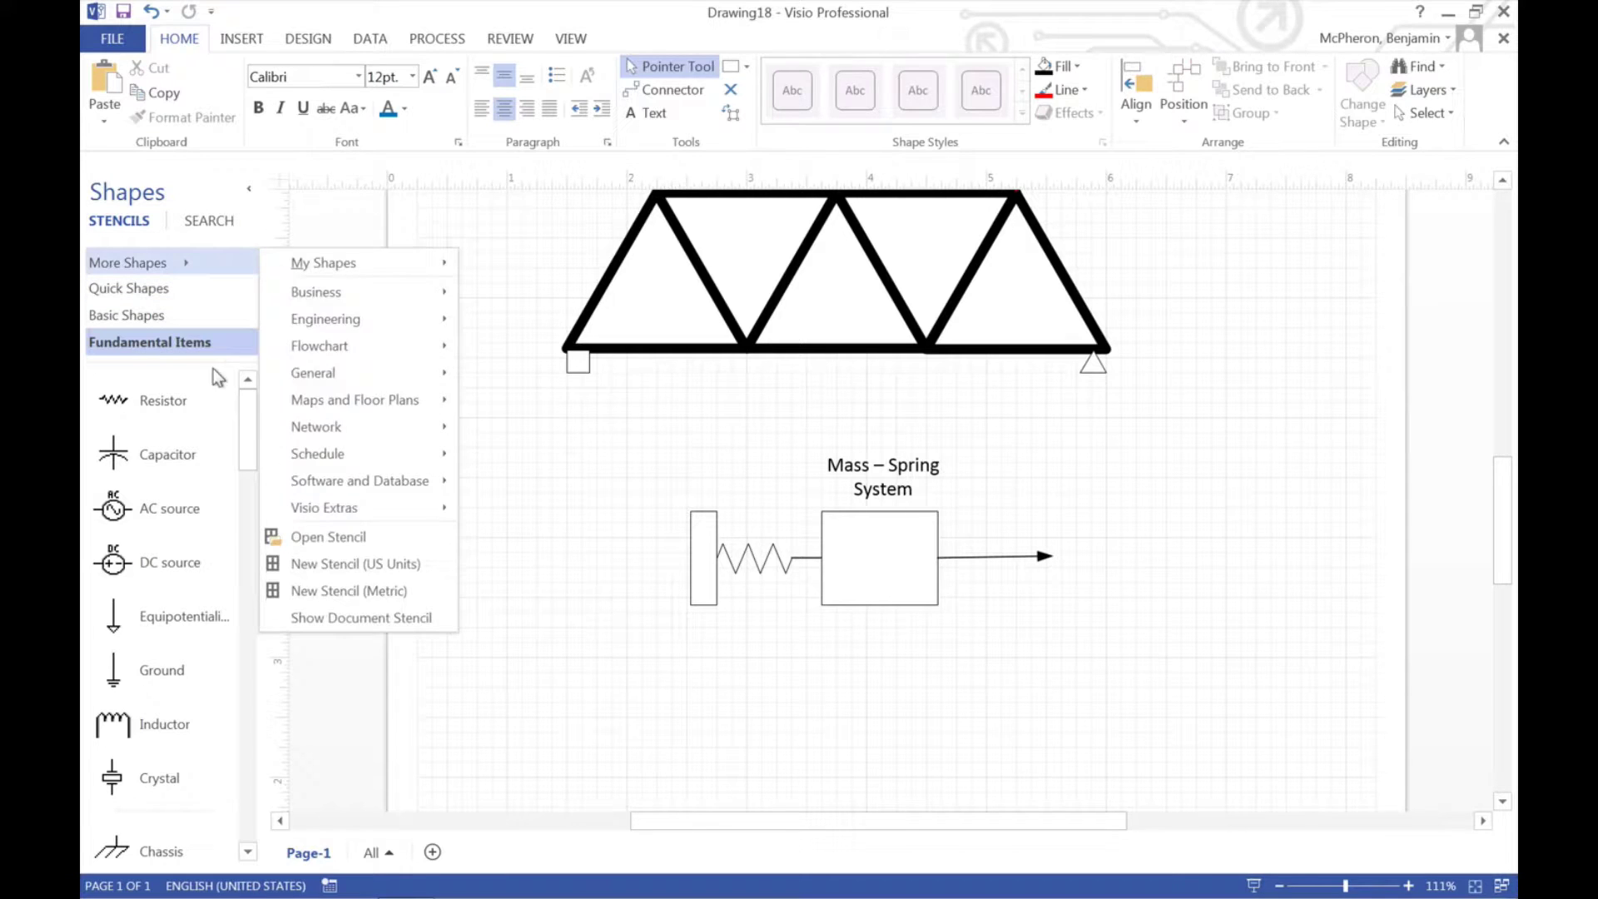
mouse_move(433, 325)
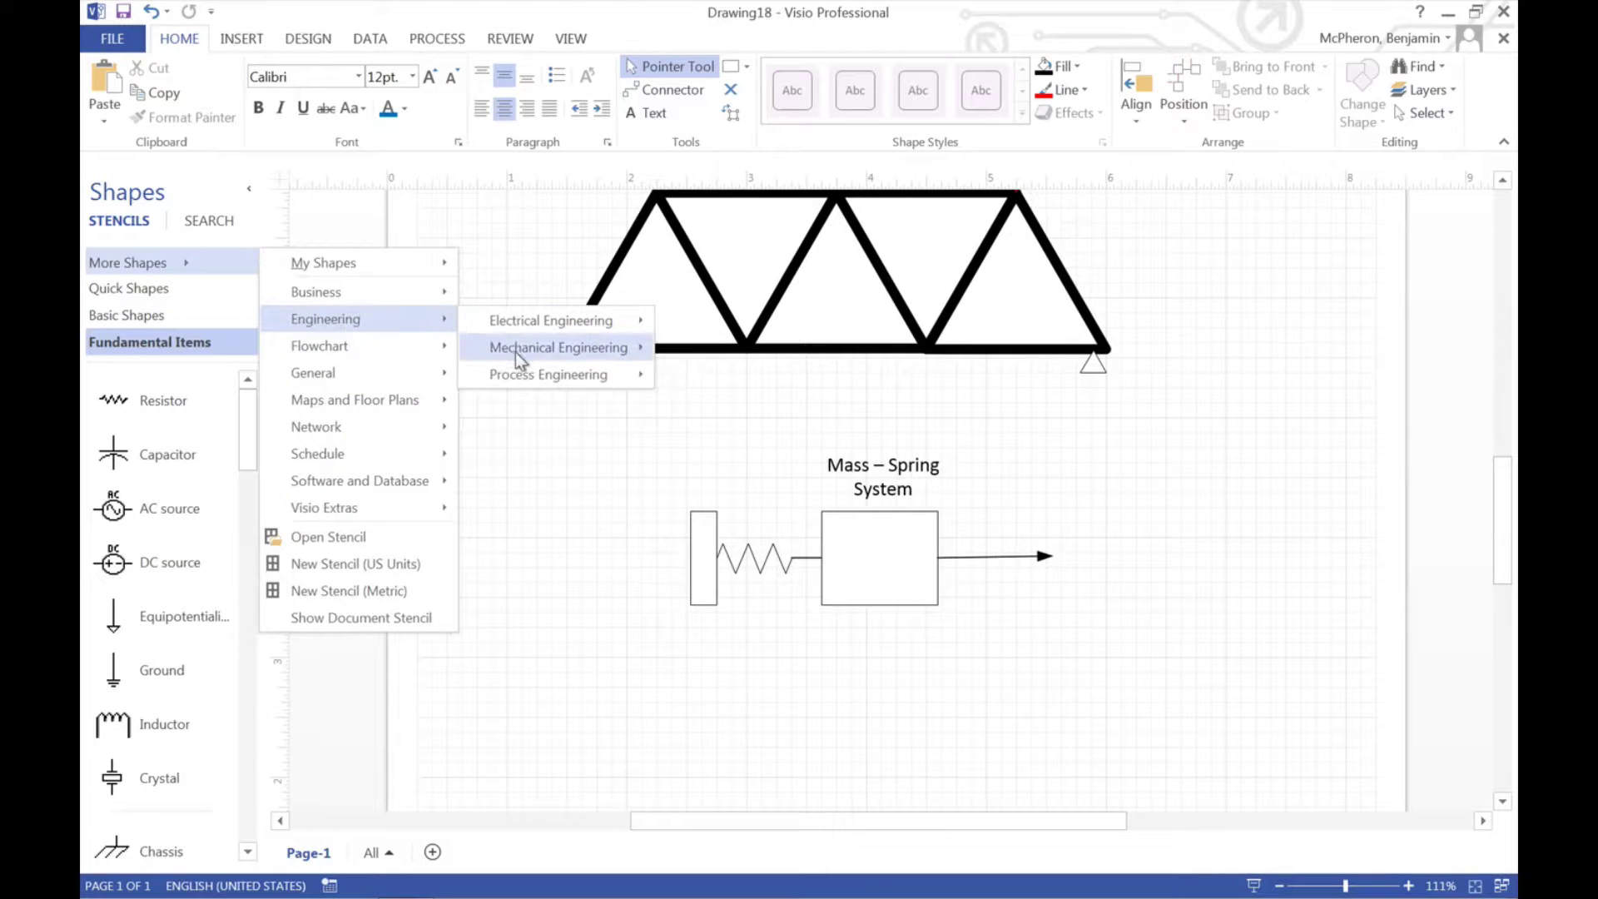
mouse_move(516, 352)
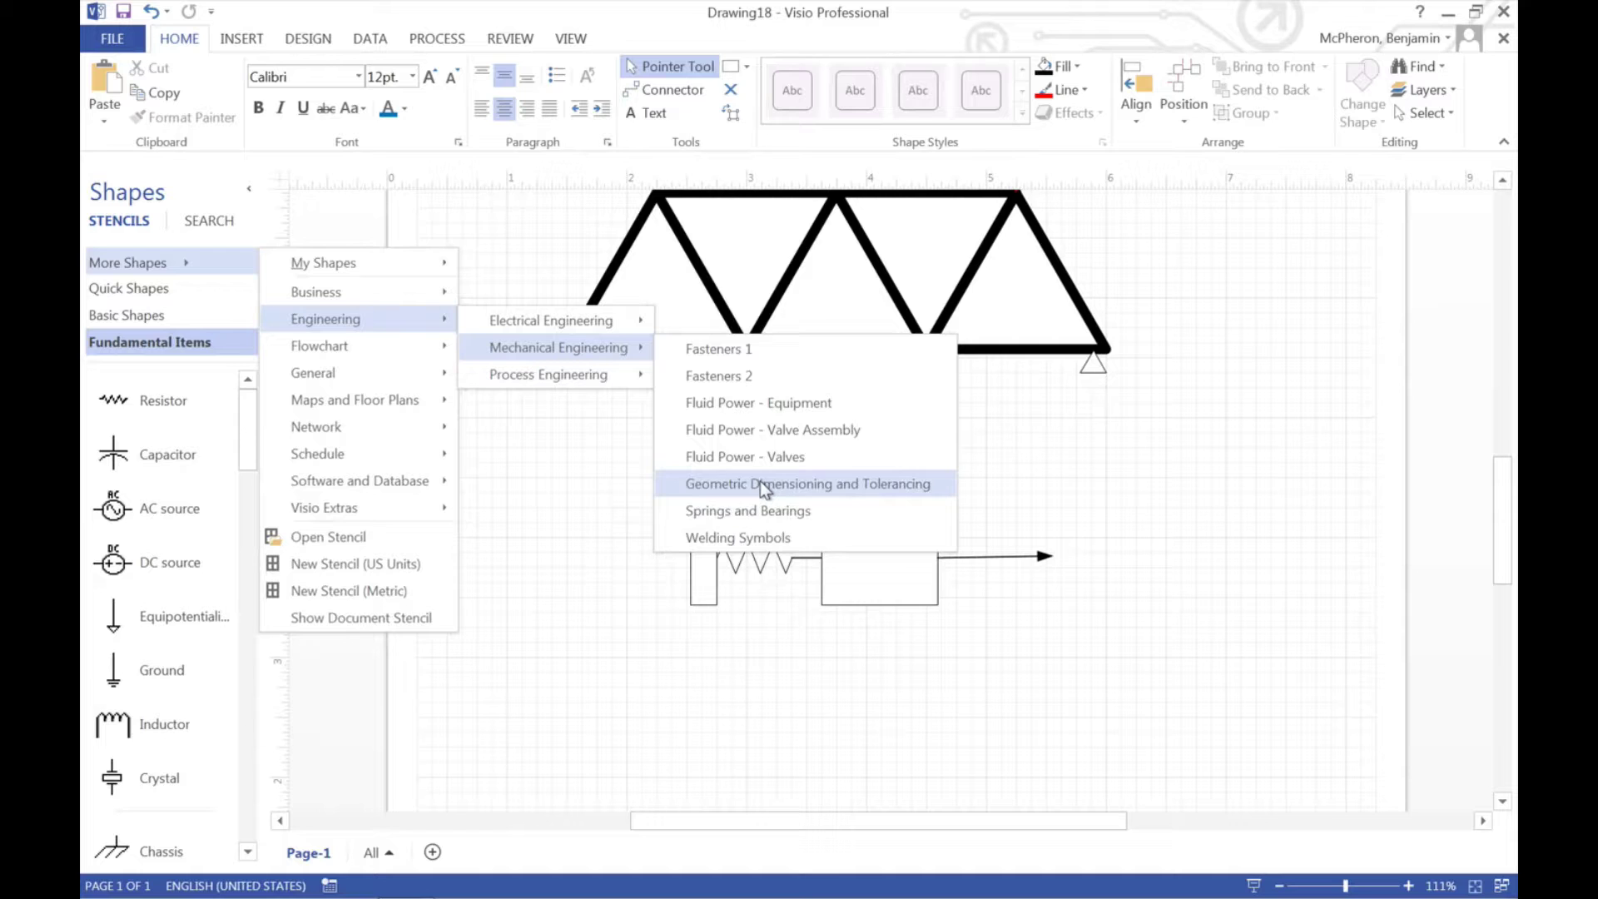
left_click(766, 509)
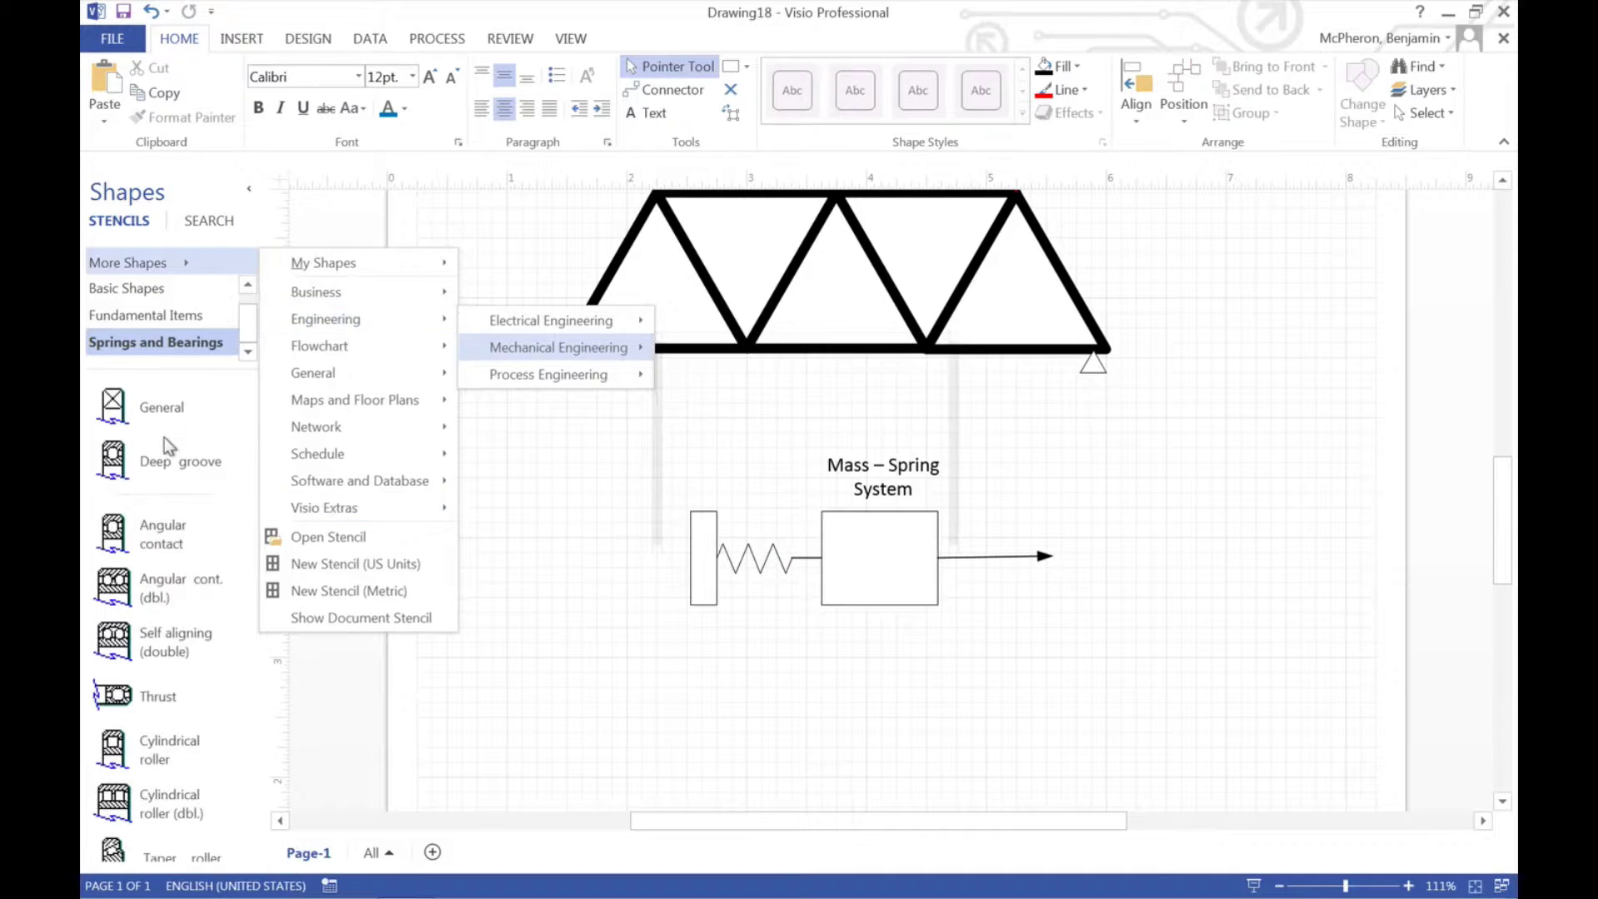
left_click(204, 412)
Place a Helical spring shape on the page below the wall block.
scroll(204, 410, "down", 10)
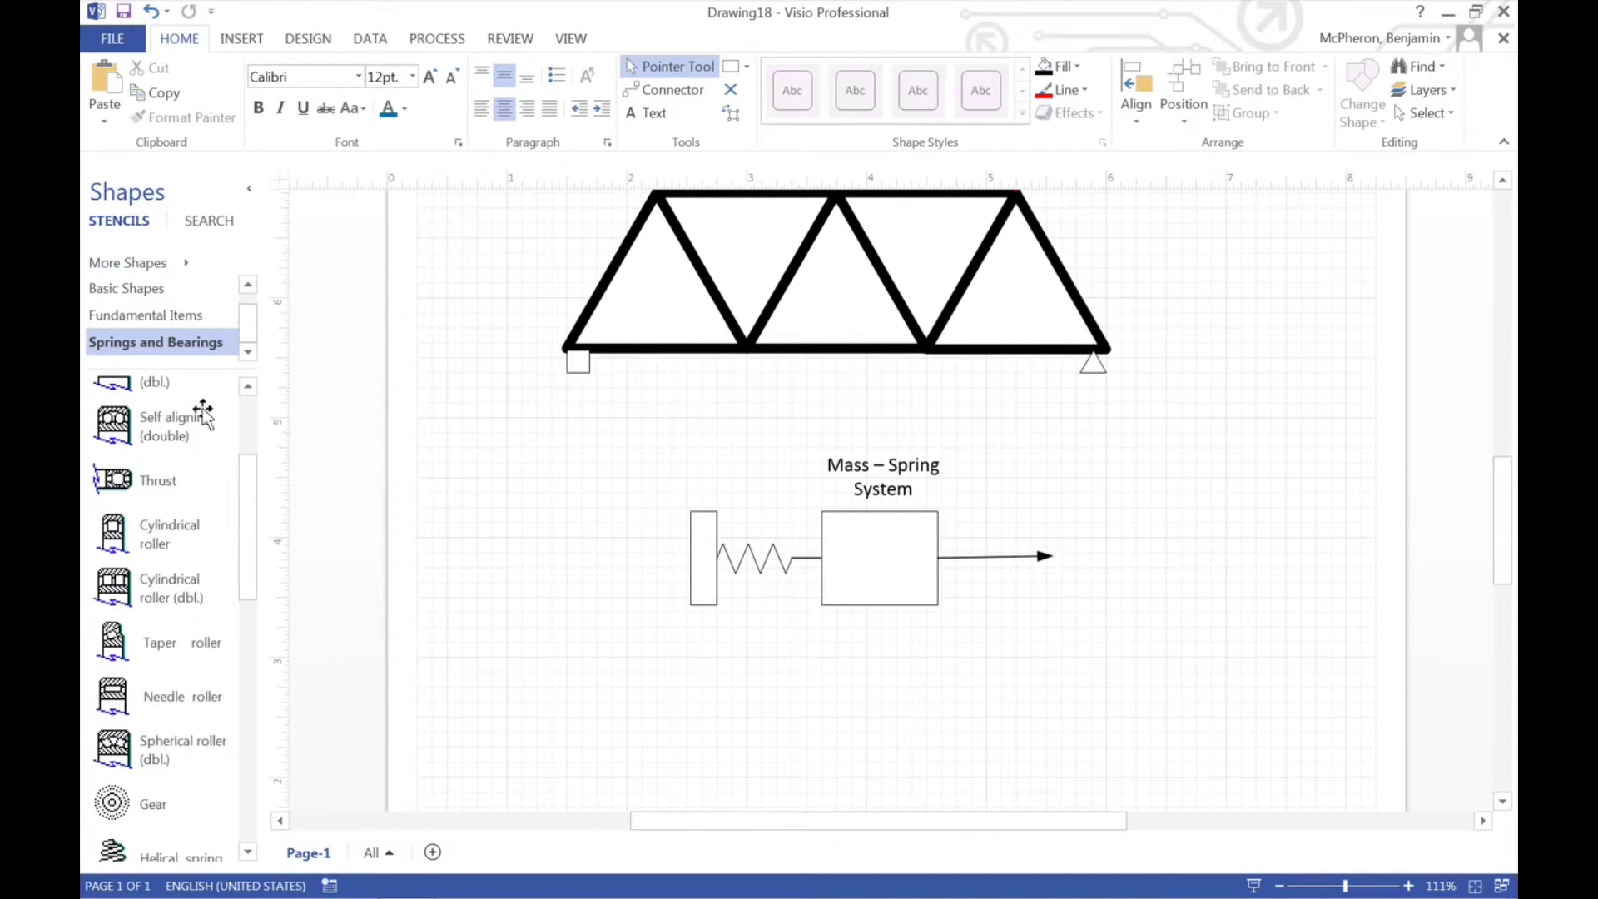
scroll(203, 412, "up", 1)
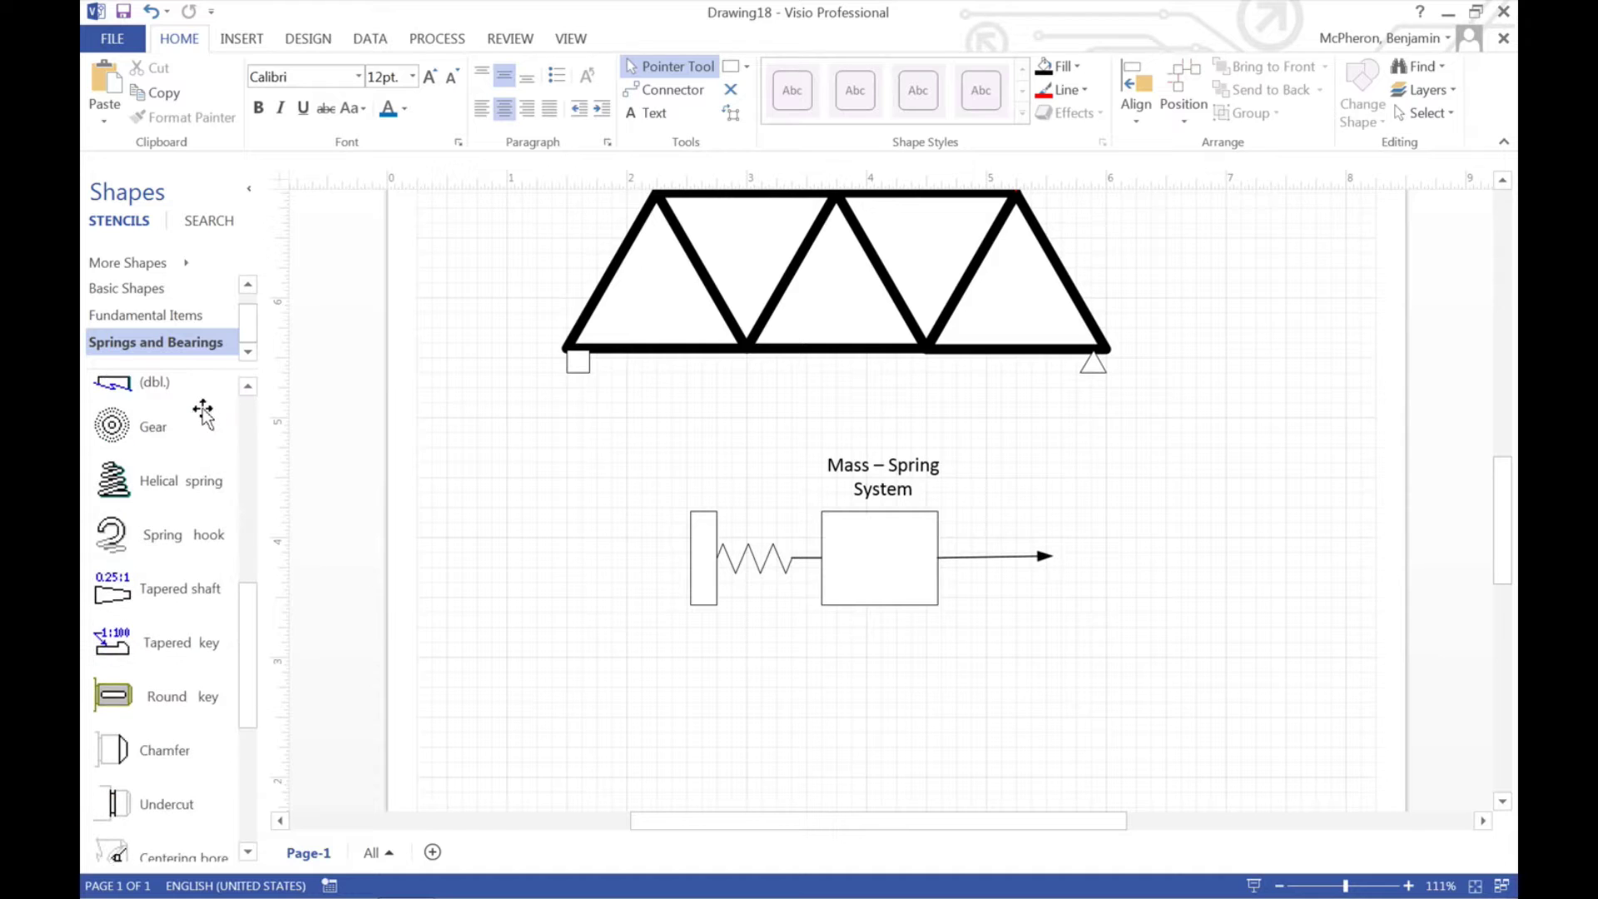
left_click_drag(158, 480, 621, 702)
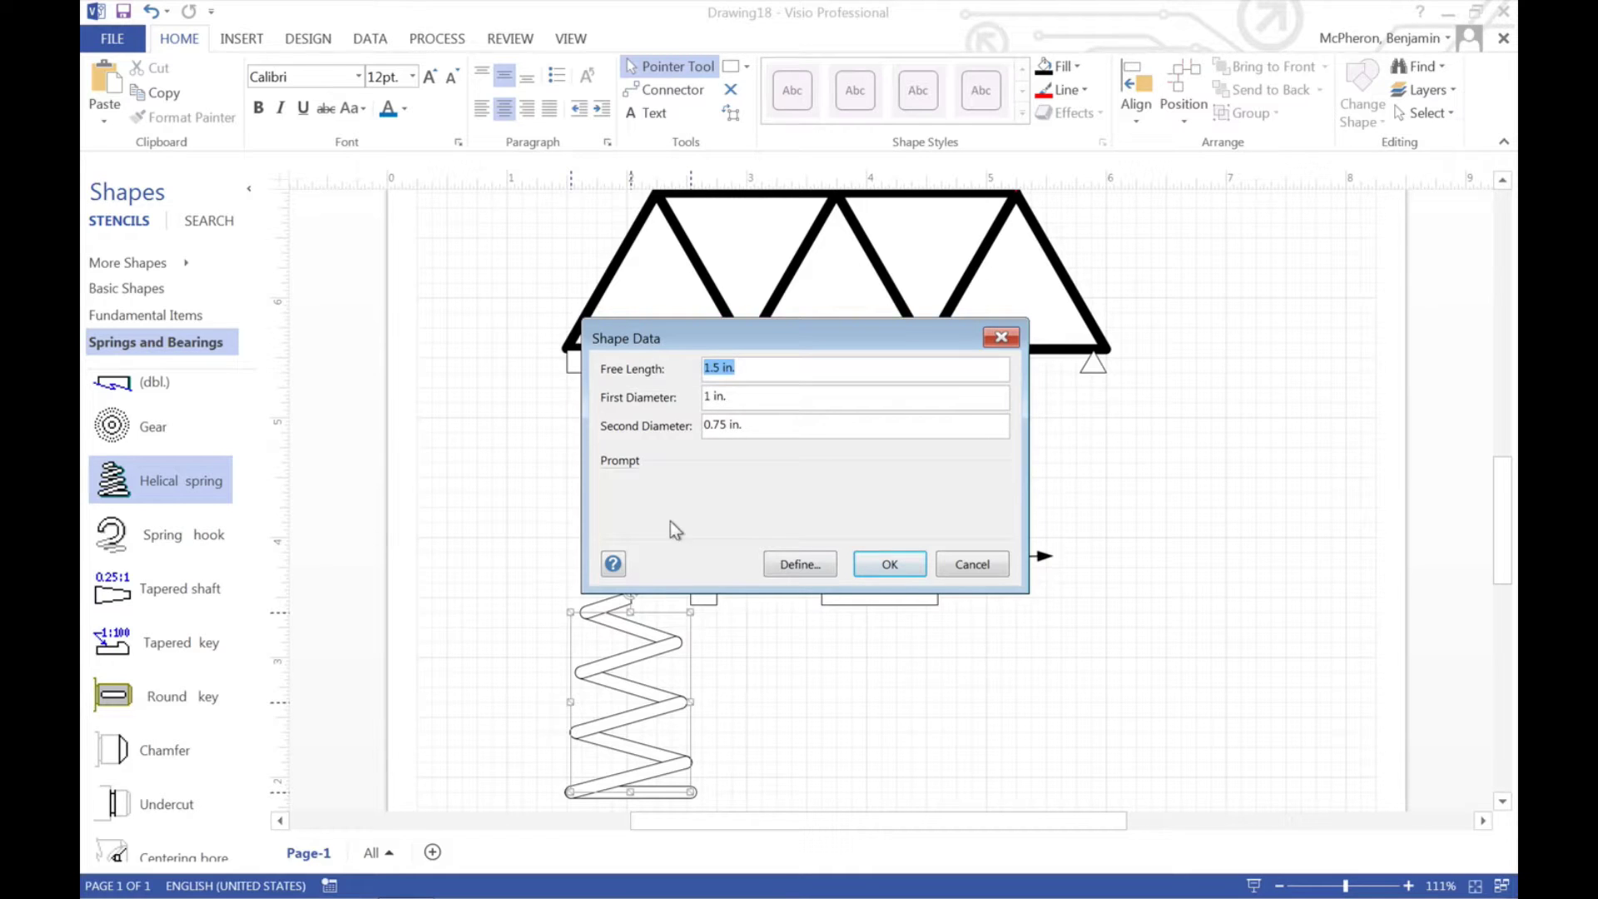
Set the helical spring's free length to 2 in. with both diameters at 1 in.
left_click(720, 370)
key("BackSpace")
key("BackSpace")
left_click(887, 564)
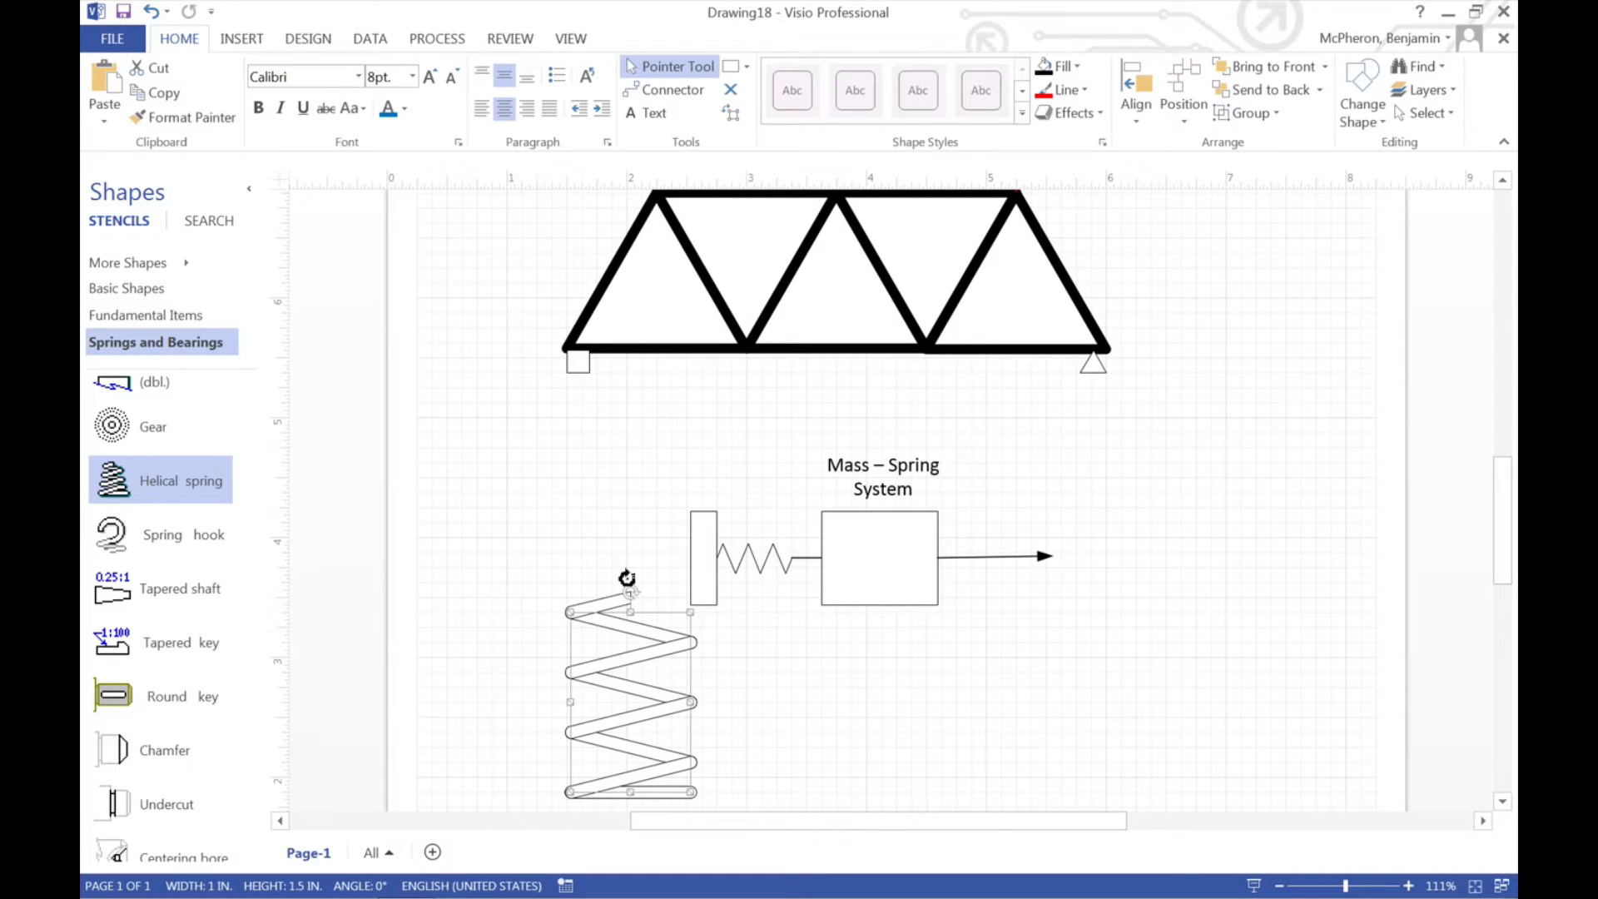
Rotate the helical spring 90° and place a Gear shape to its right.
left_click_drag(622, 579, 880, 683)
left_click(795, 683)
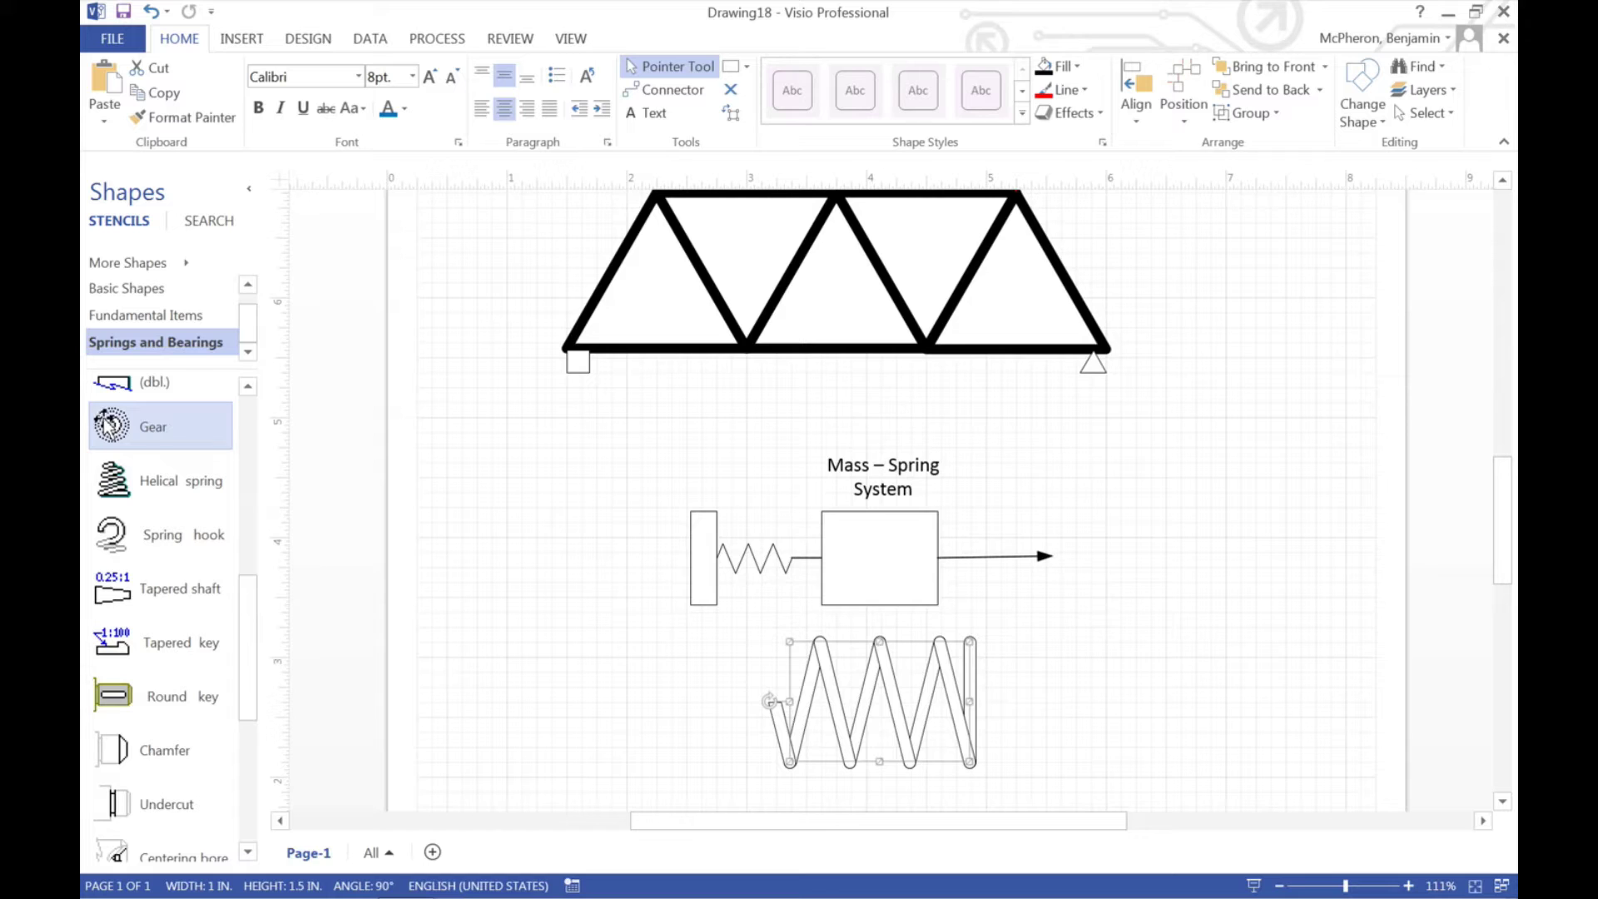
left_click_drag(110, 425, 1135, 690)
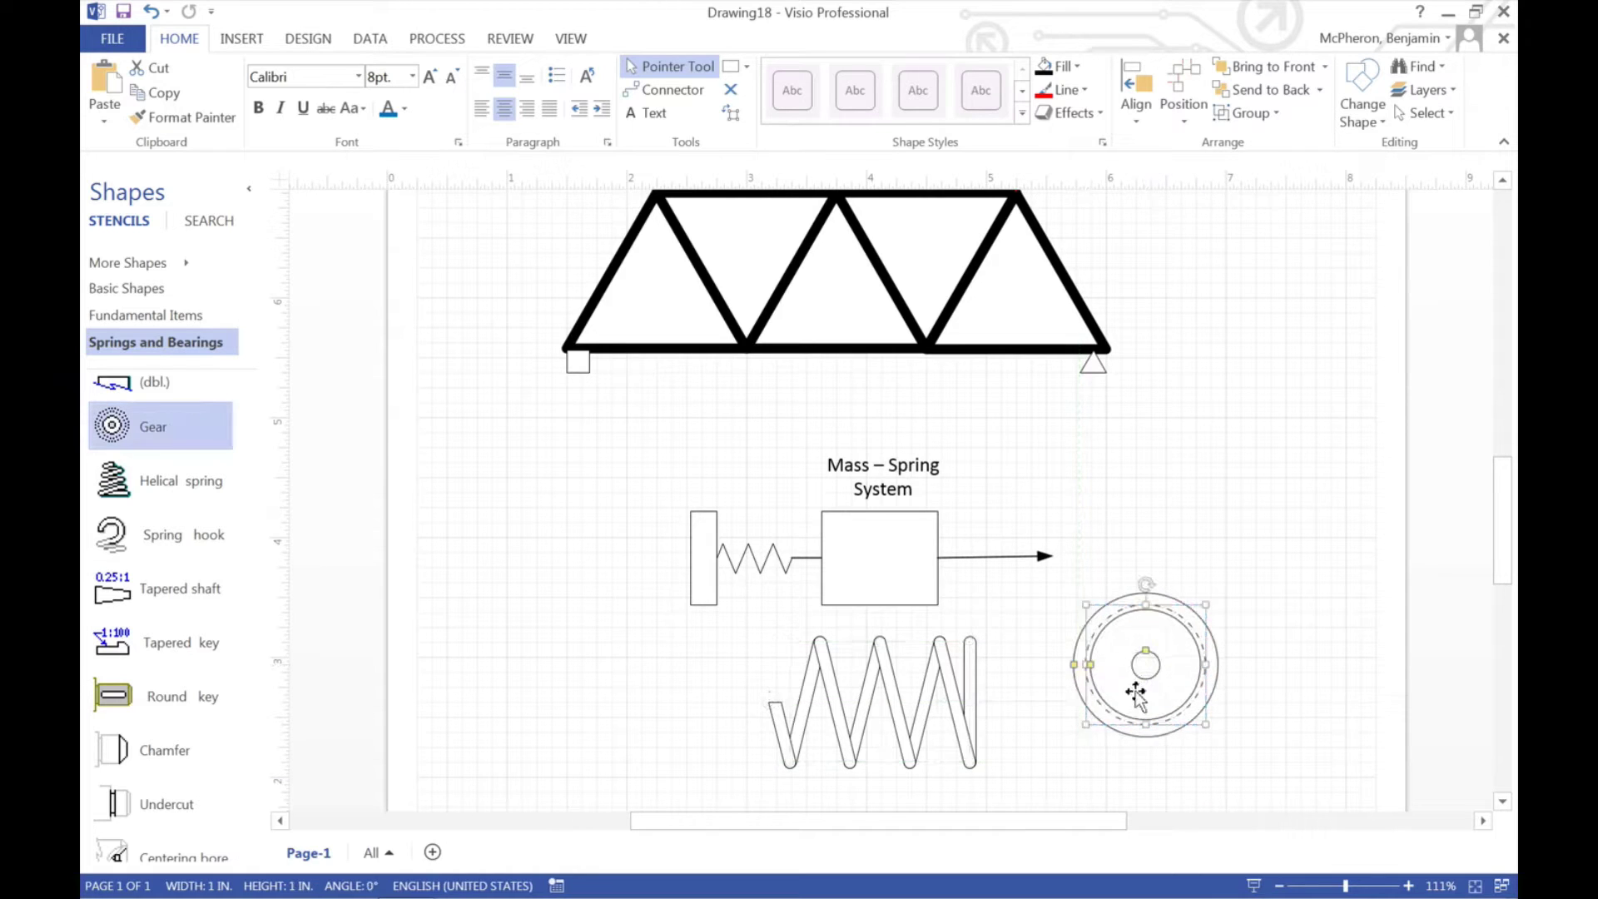
right_click(1163, 639)
key("Escape")
scroll(668, 543, "up", 1)
scroll(668, 543, "down", 3)
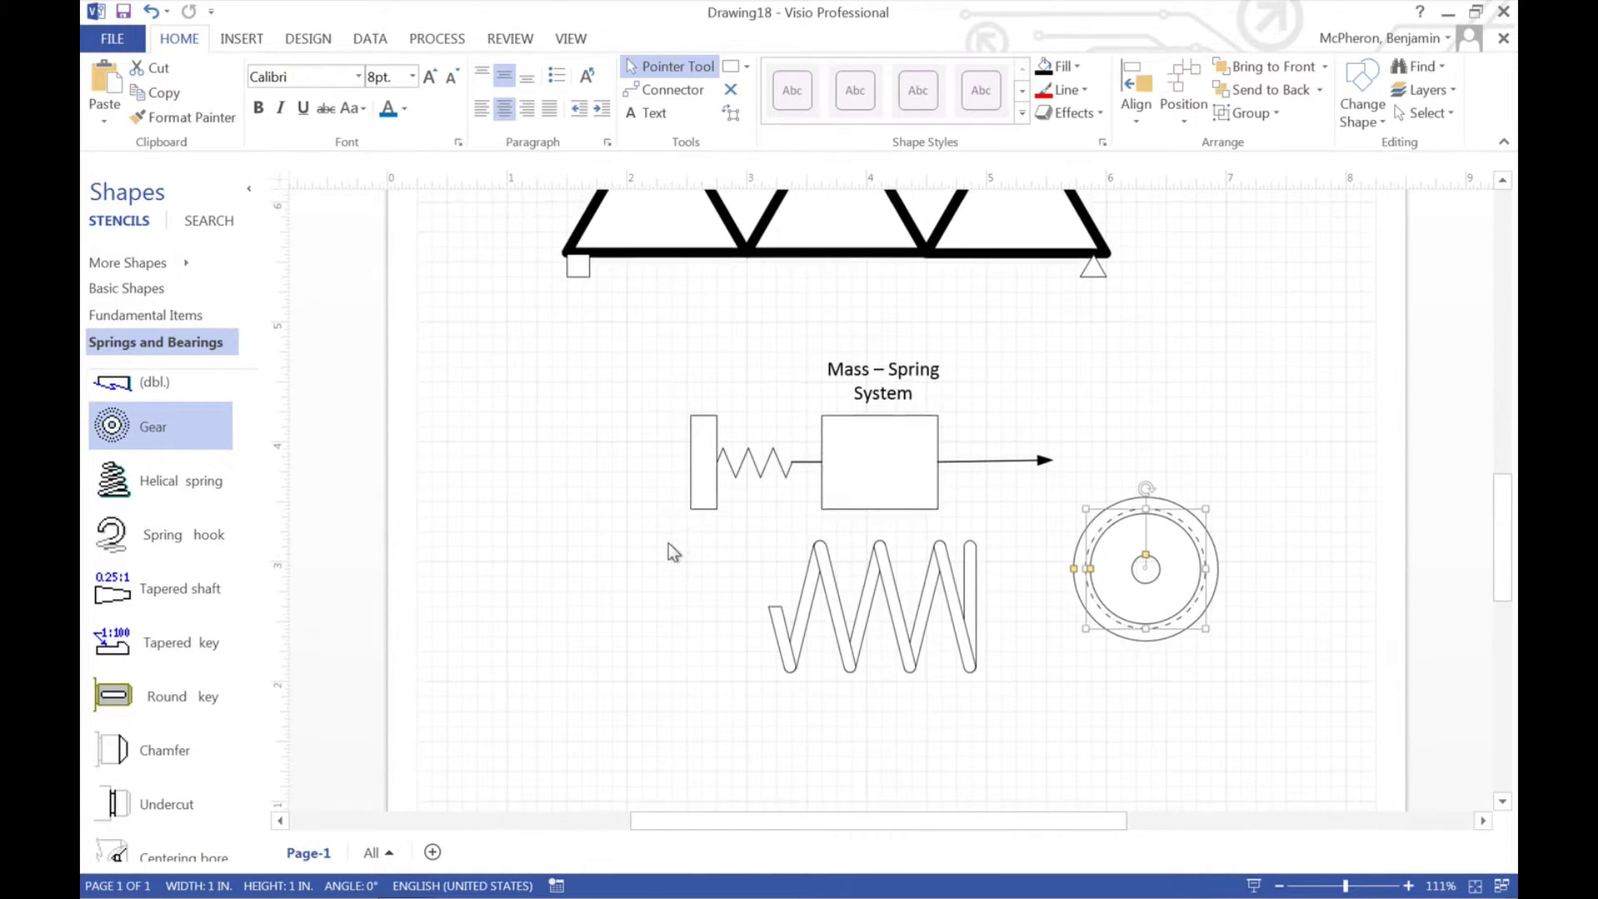
scroll(668, 543, "up", 4)
scroll(667, 546, "up", 1)
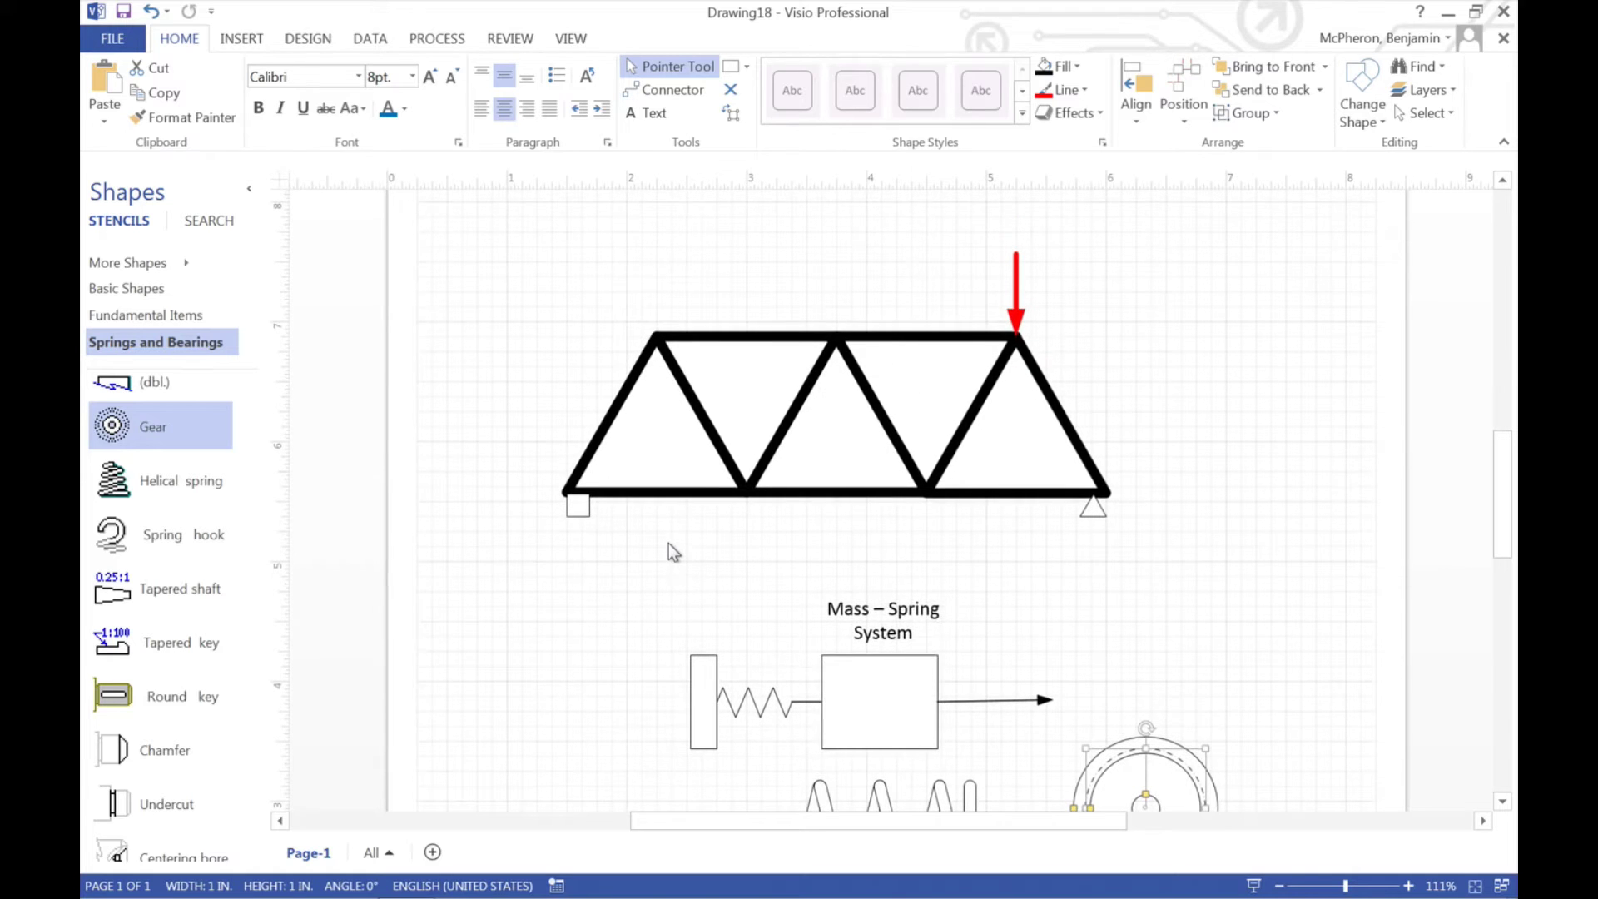